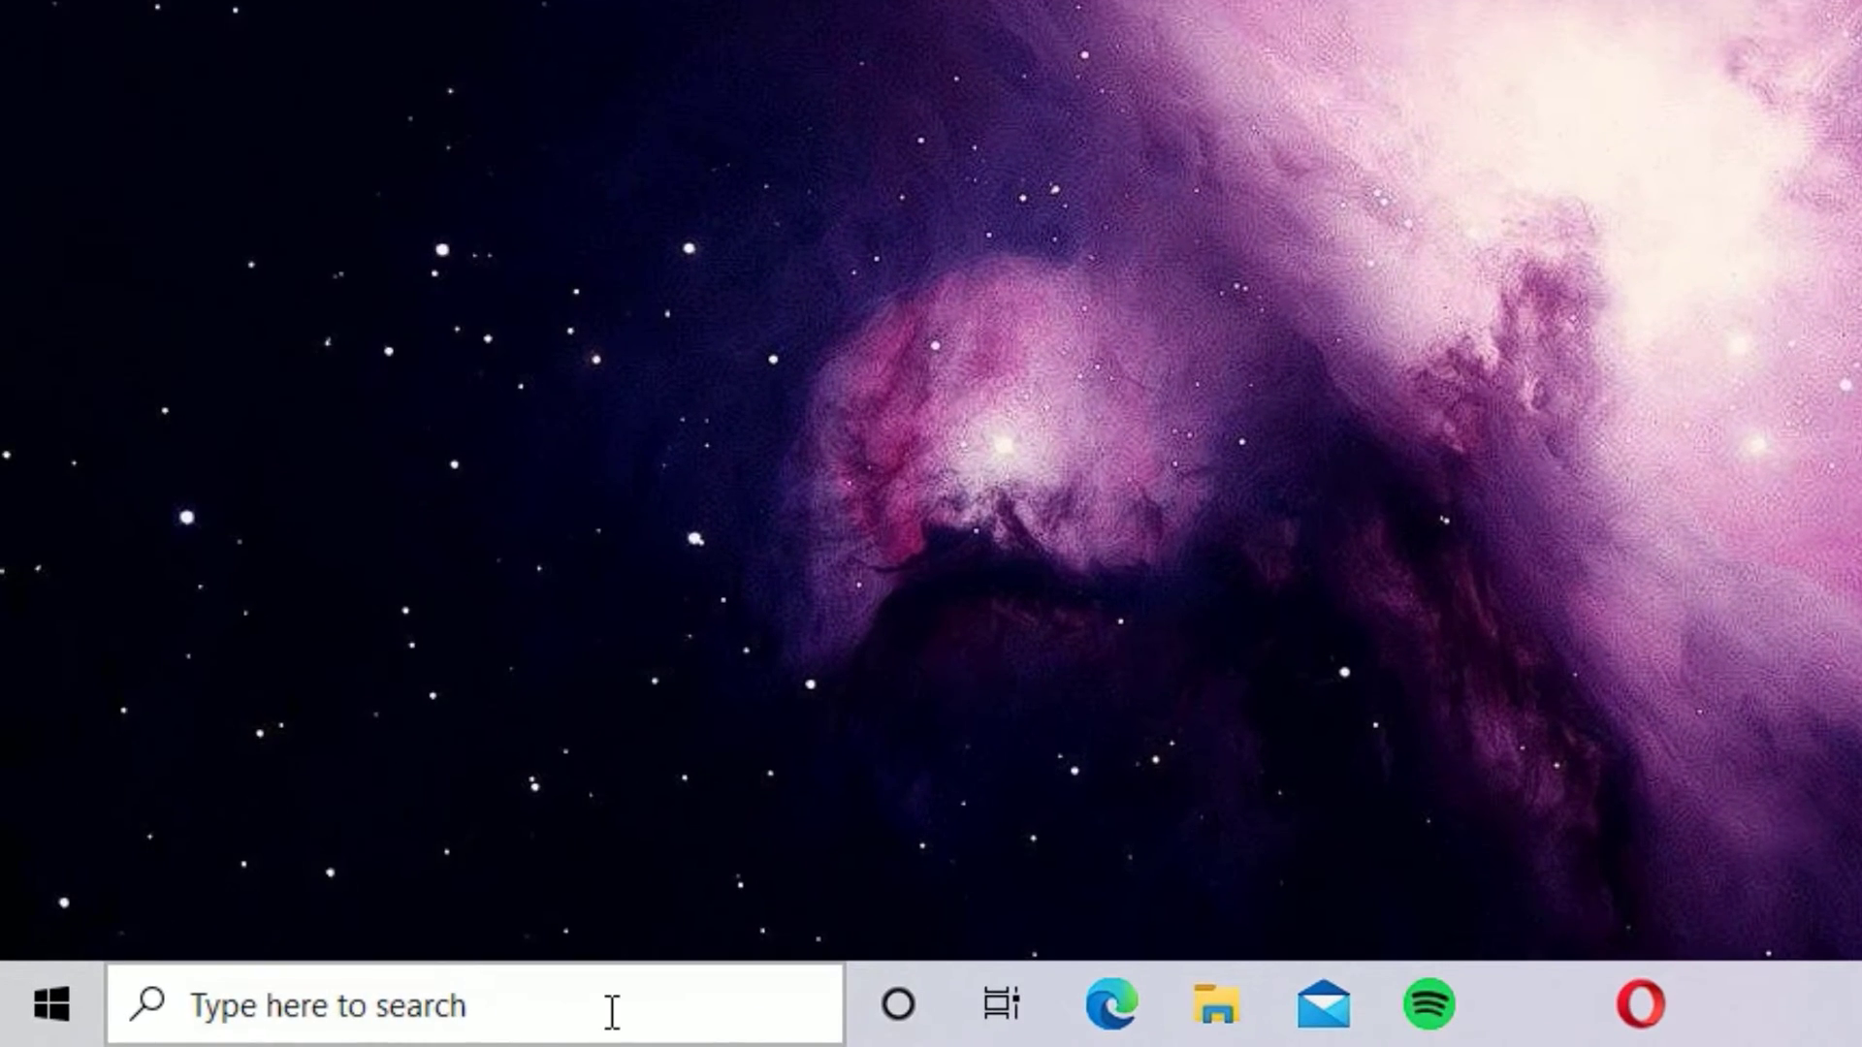
Launch Command Prompt from search and ping 127.1.1.1, confirming 0% packet loss.
{"action": "left_click", "coordinate": [612, 1012]}
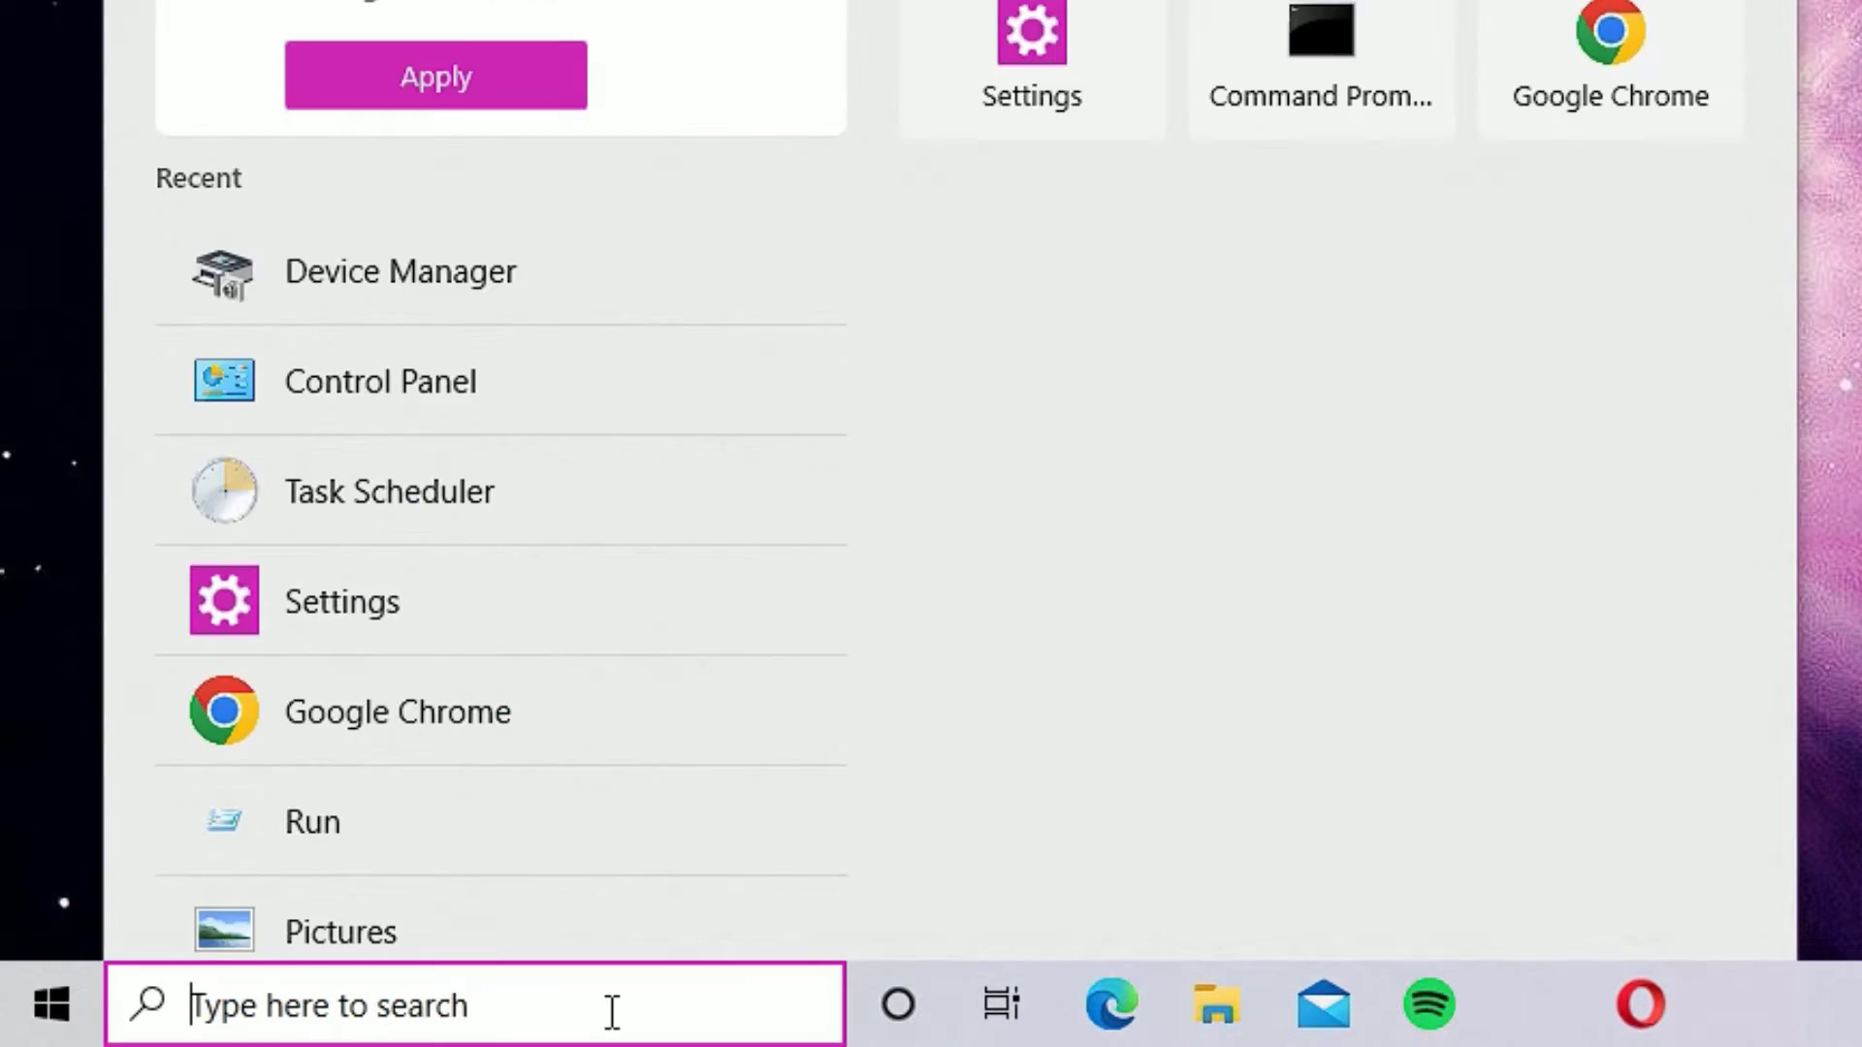
{"action": "type", "text": "command"}
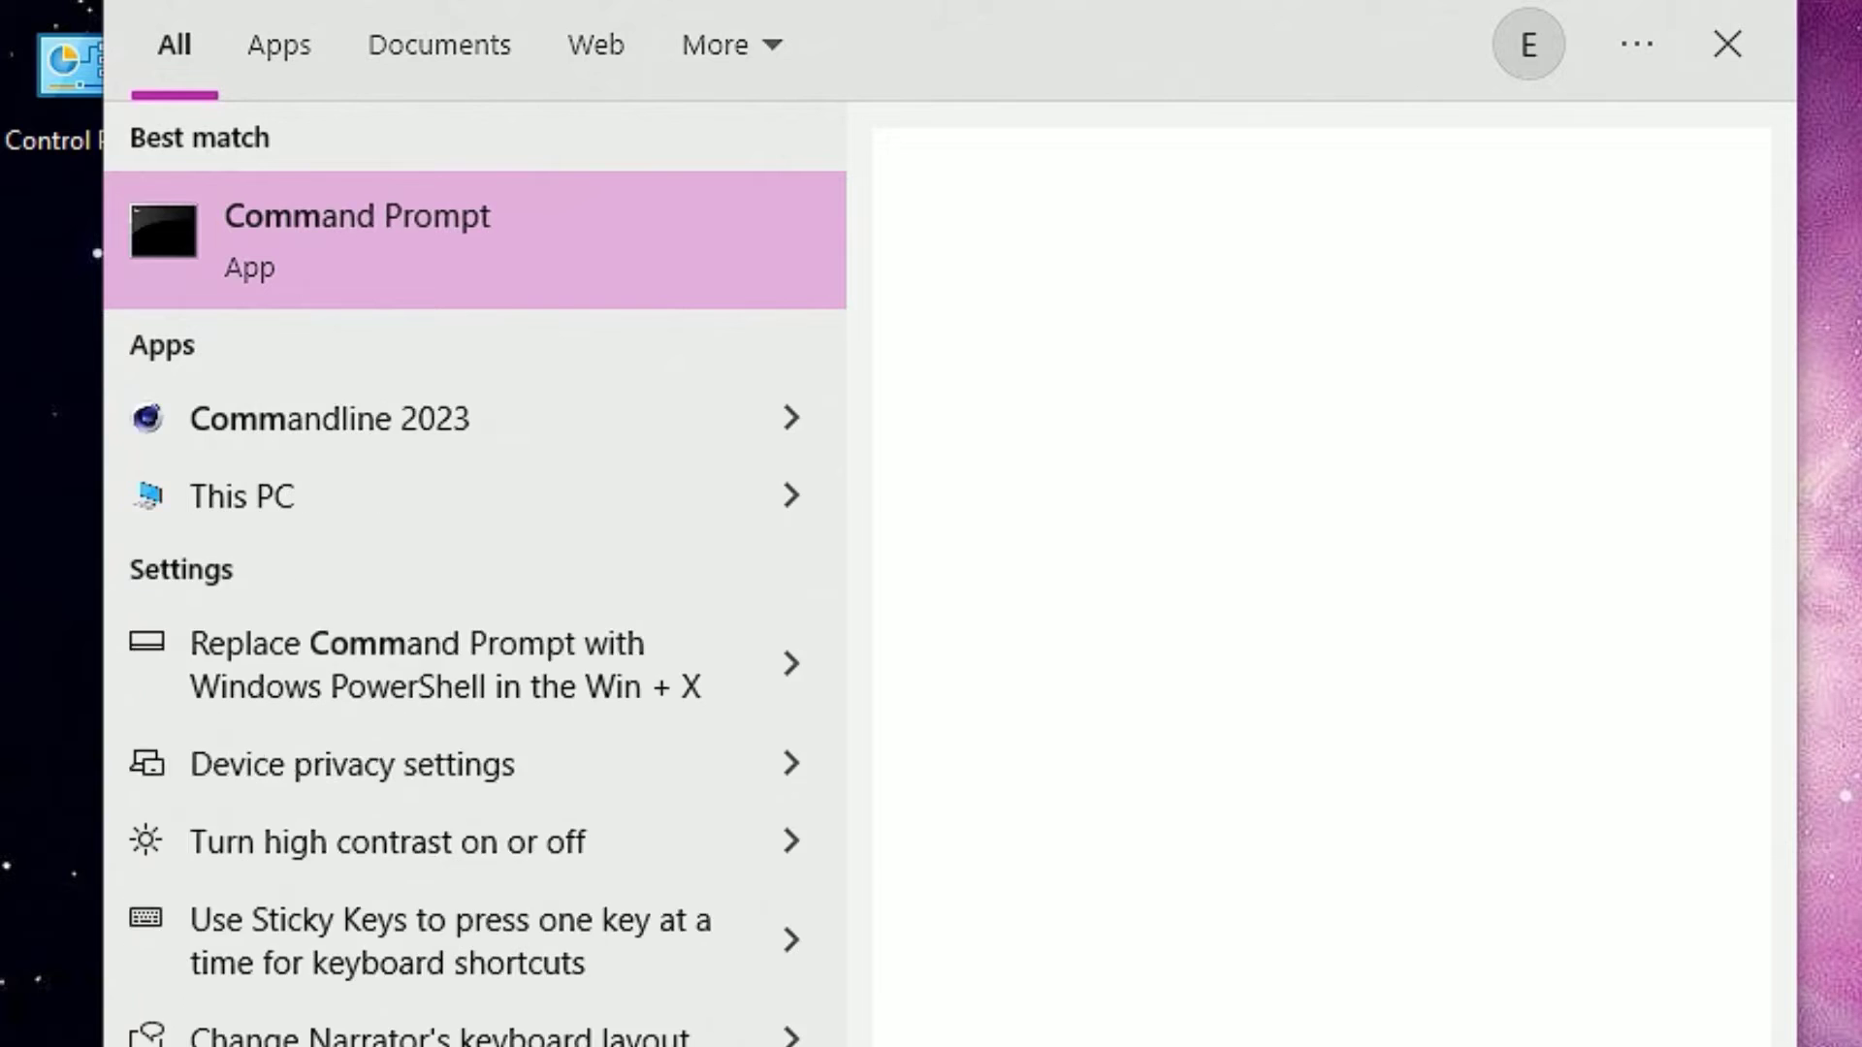
{"action": "left_click", "coordinate": [392, 262]}
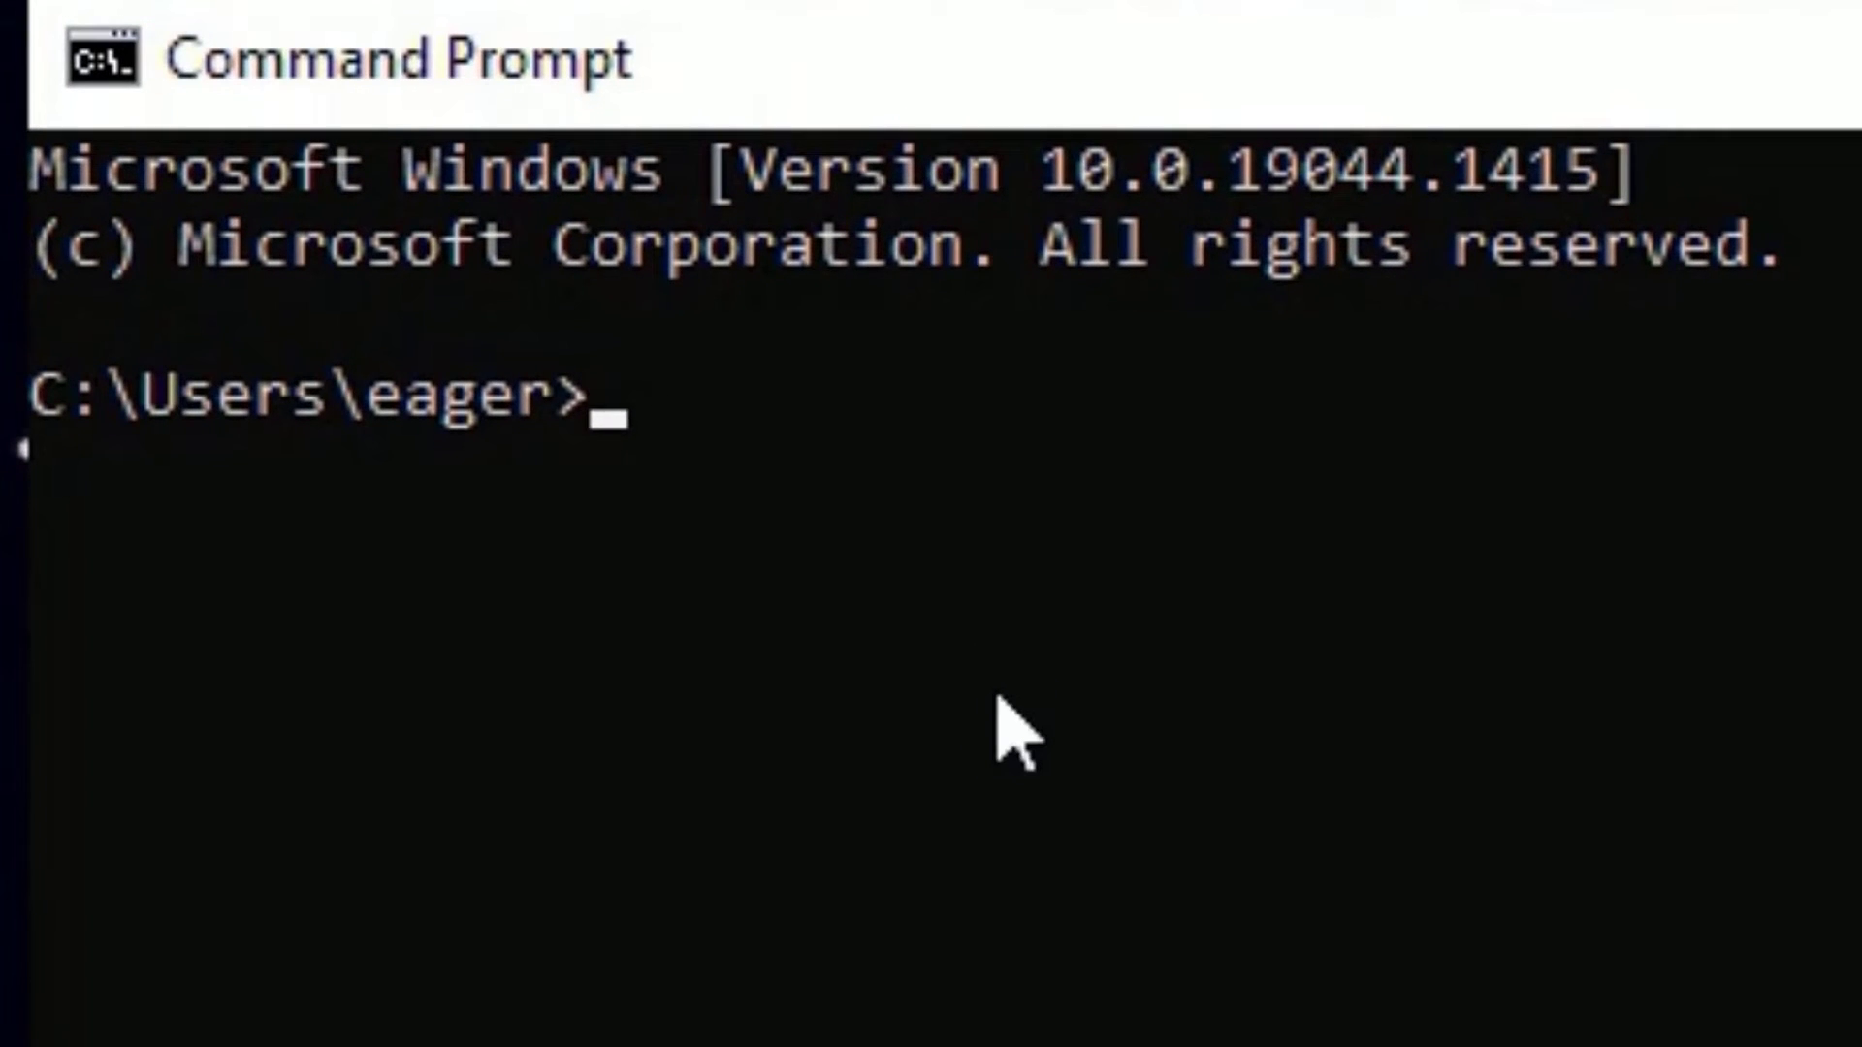
{"action": "left_click", "coordinate": [956, 659]}
{"action": "type", "text": "pin"}
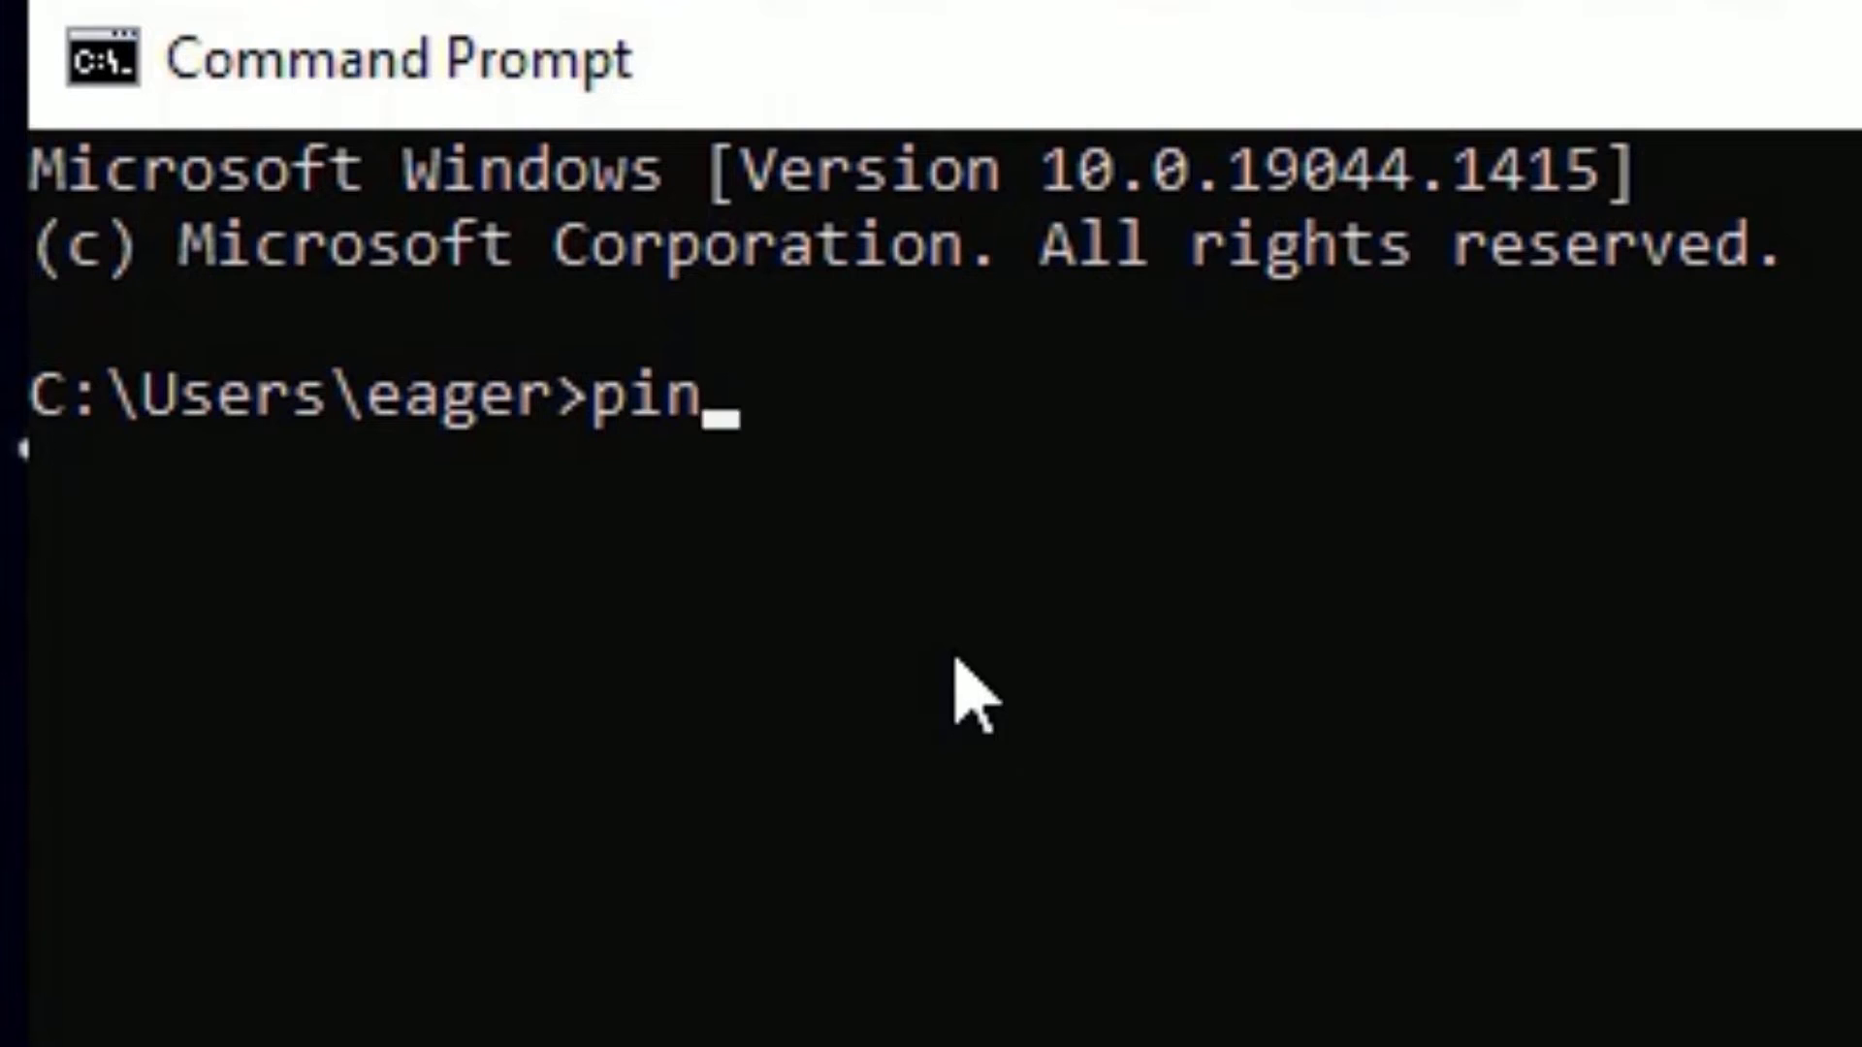
{"action": "type", "text": "g 1"}
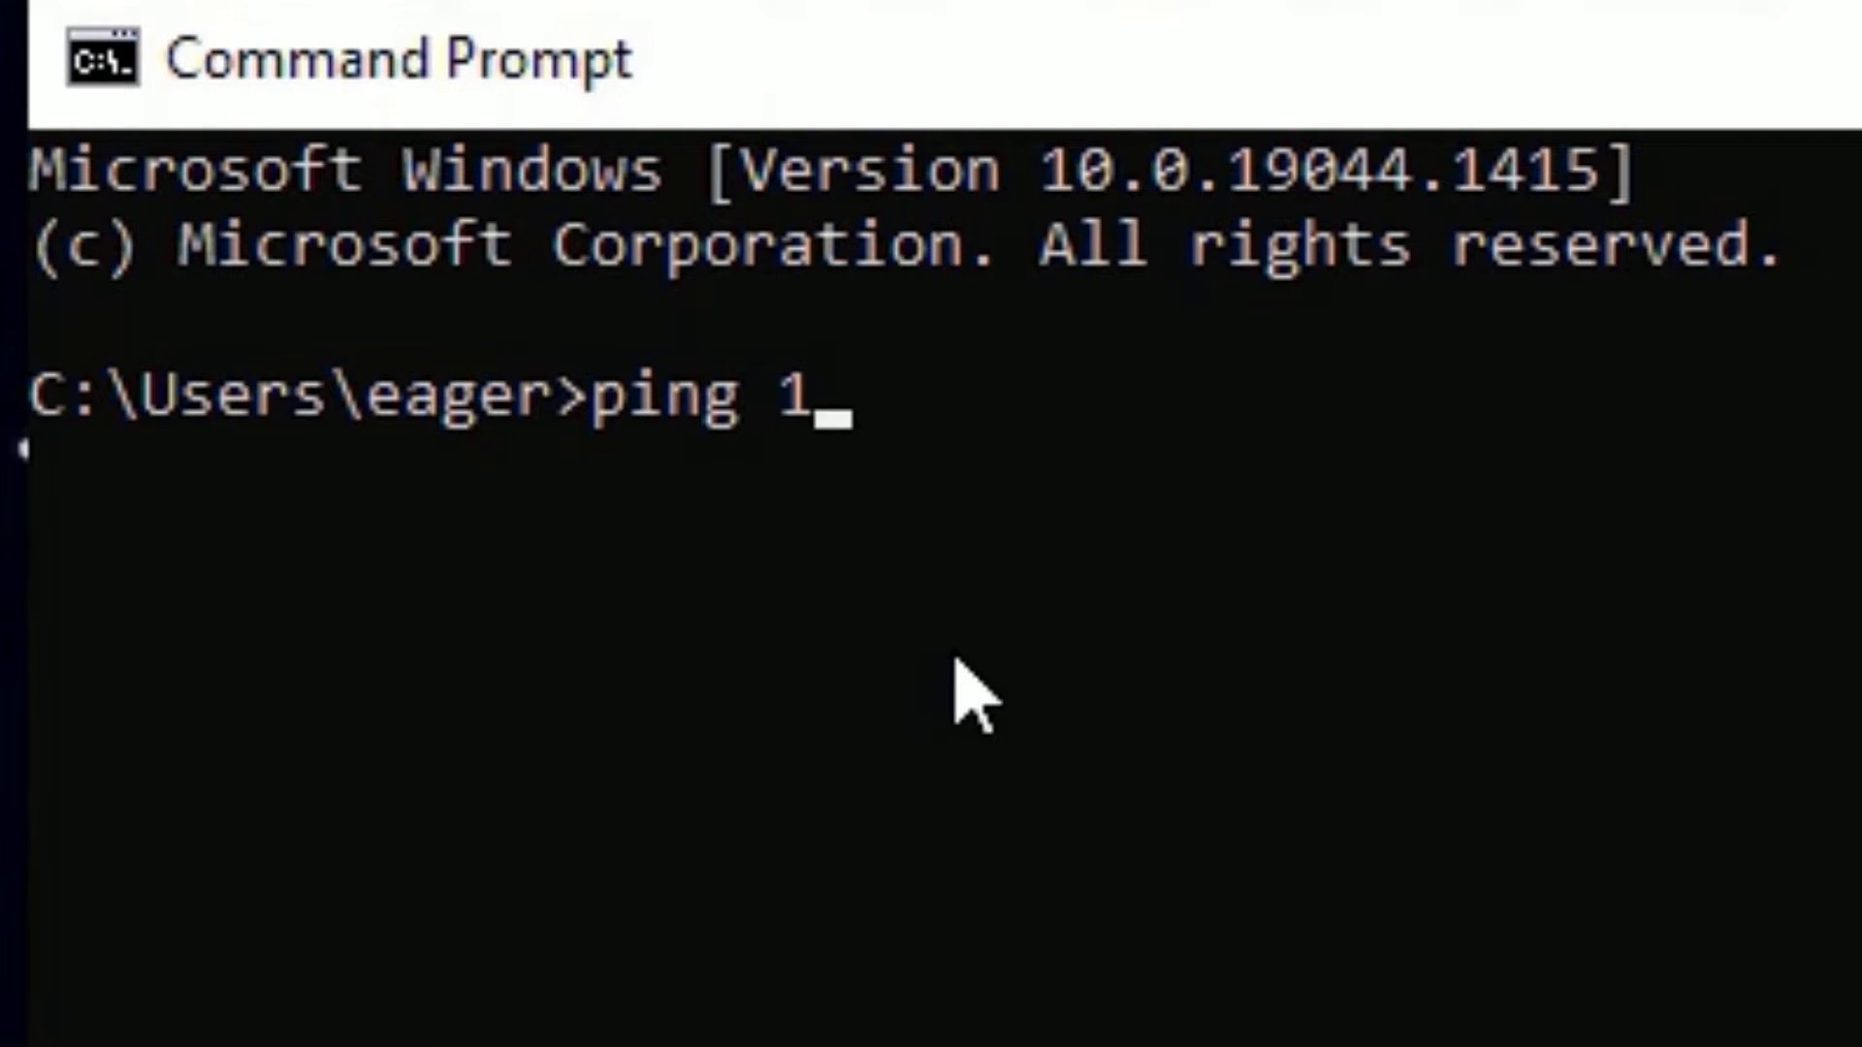
{"action": "type", "text": "27.1.1"}
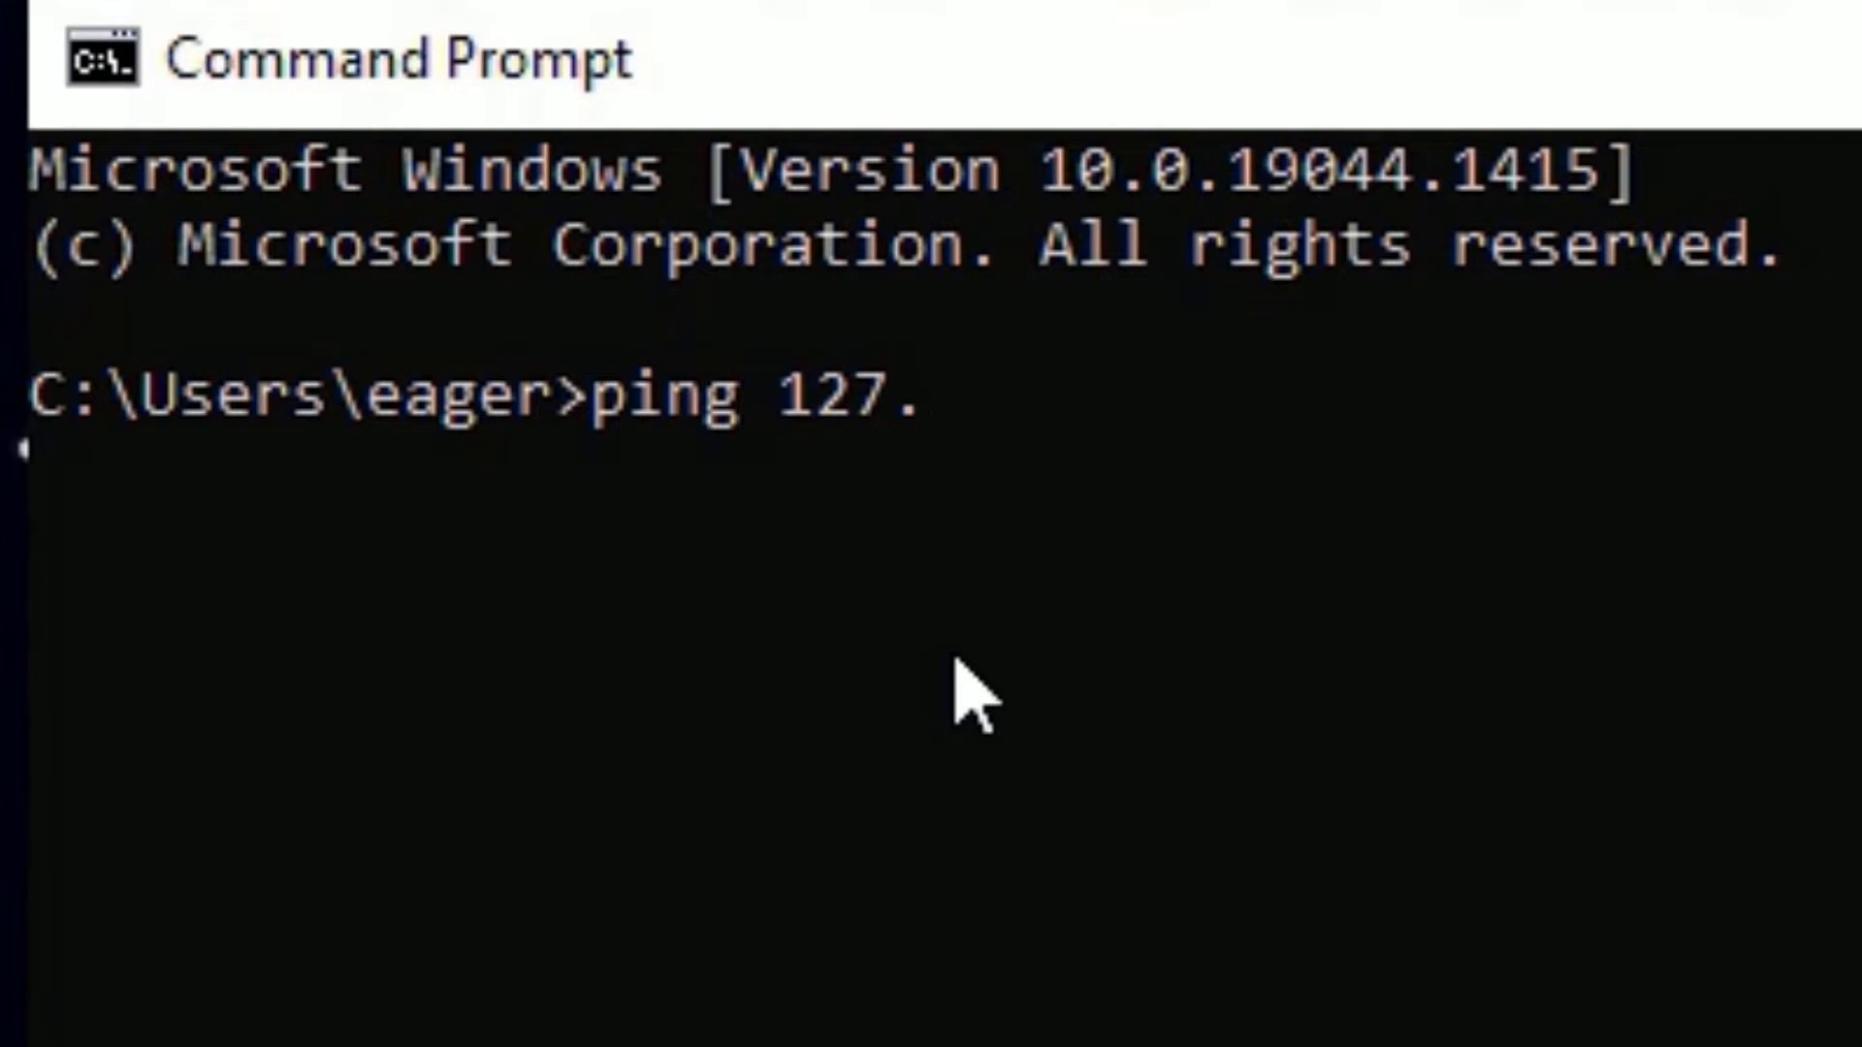
{"action": "type", "text": ".1"}
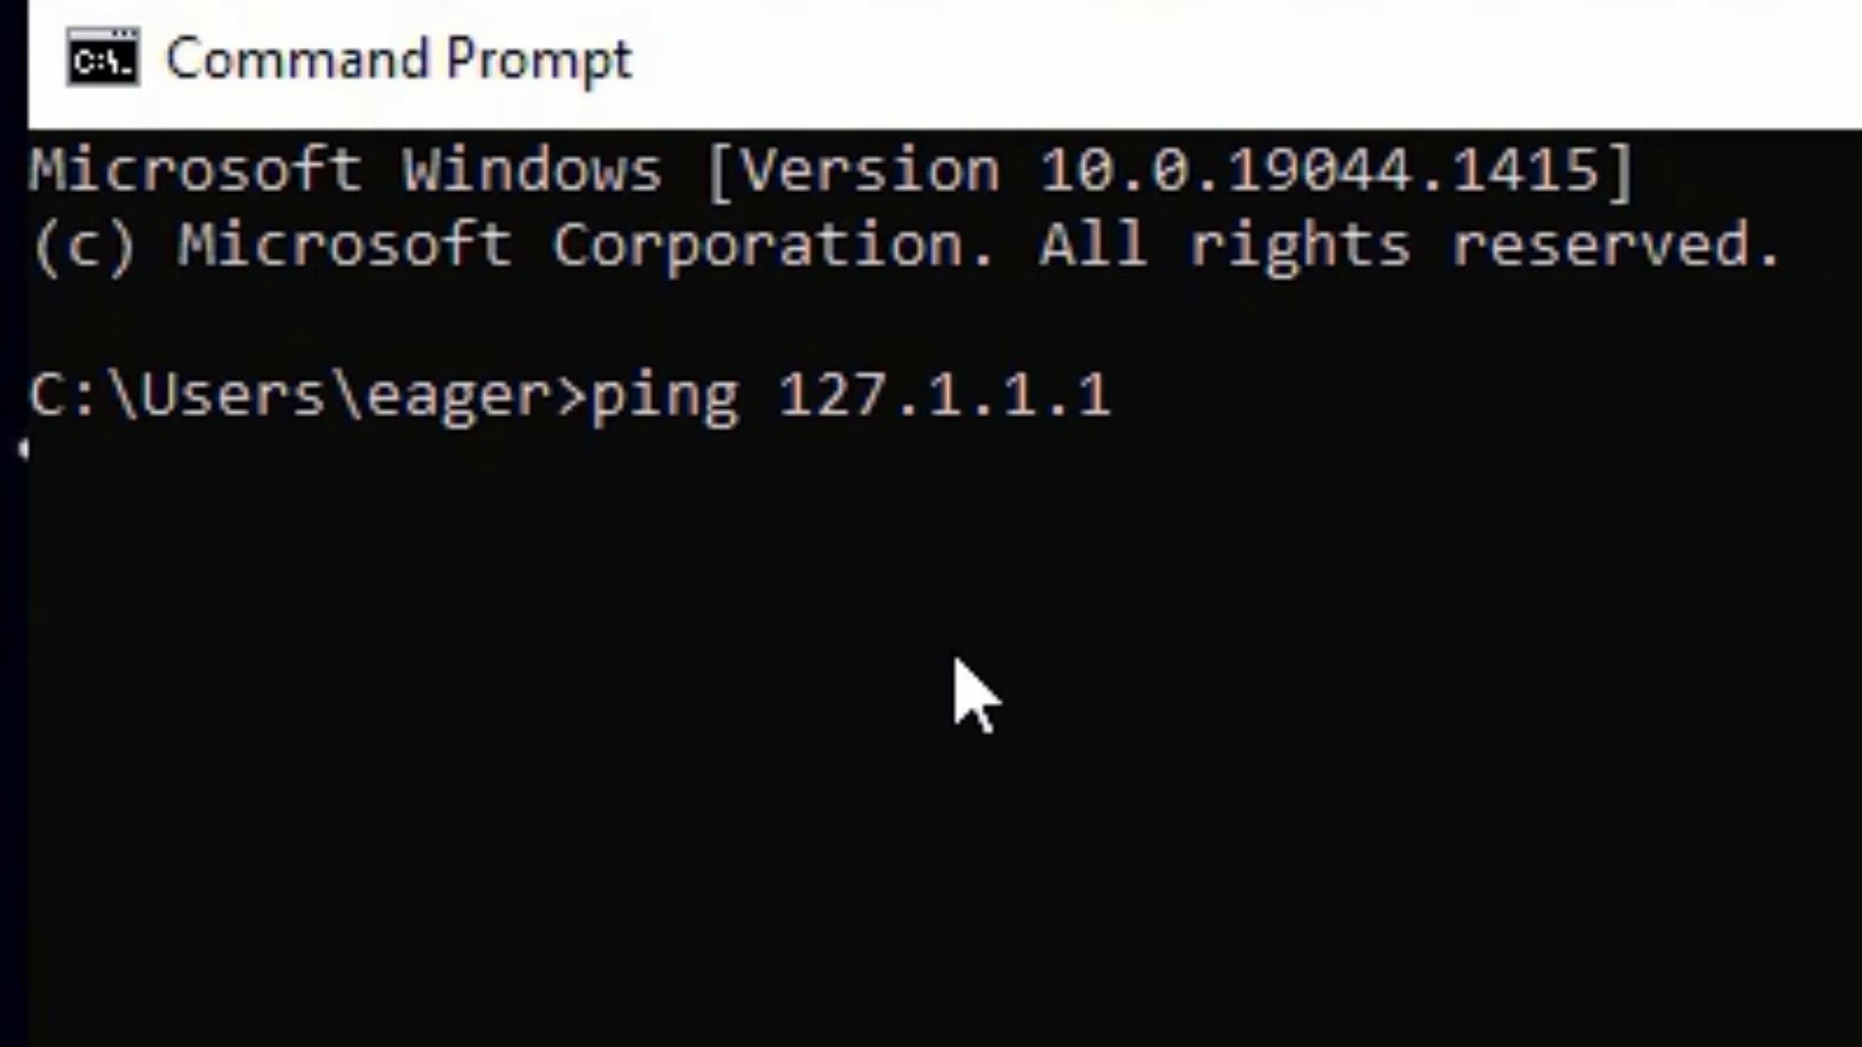
{"action": "key", "text": "Return"}
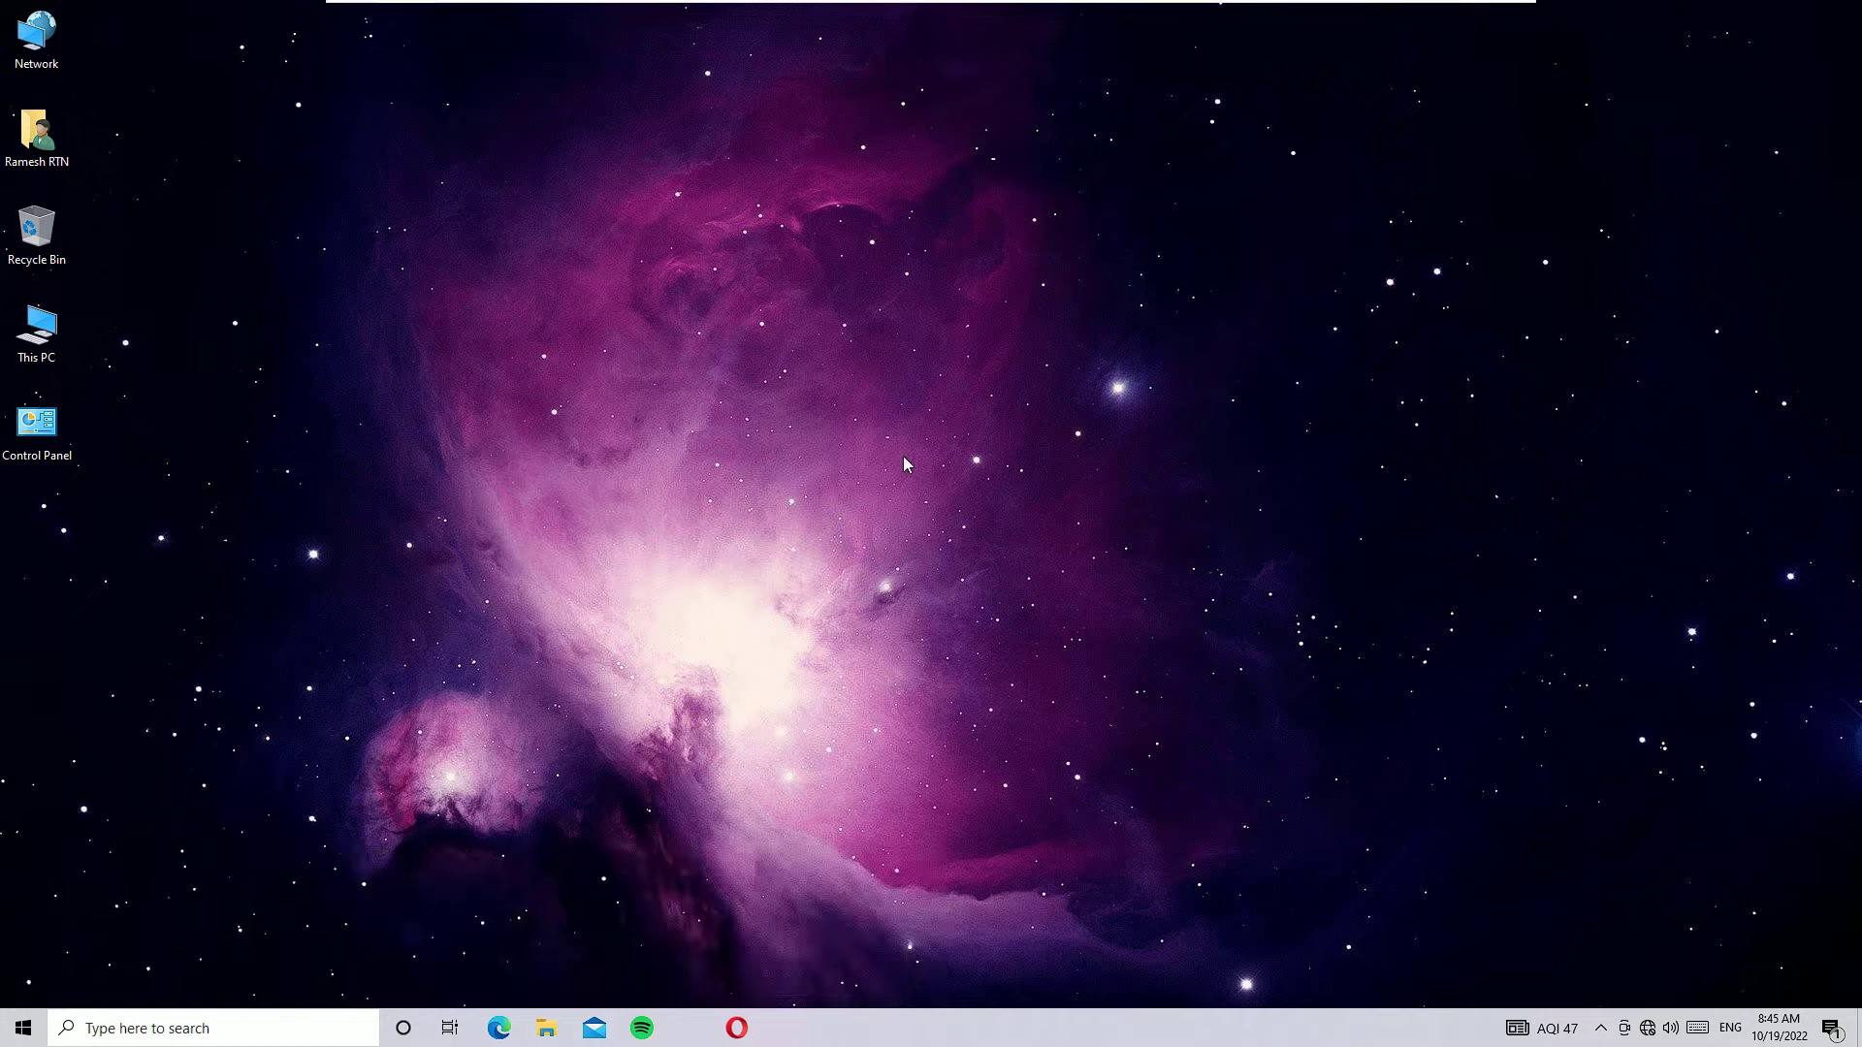
{"action": "left_click", "coordinate": [263, 1036]}
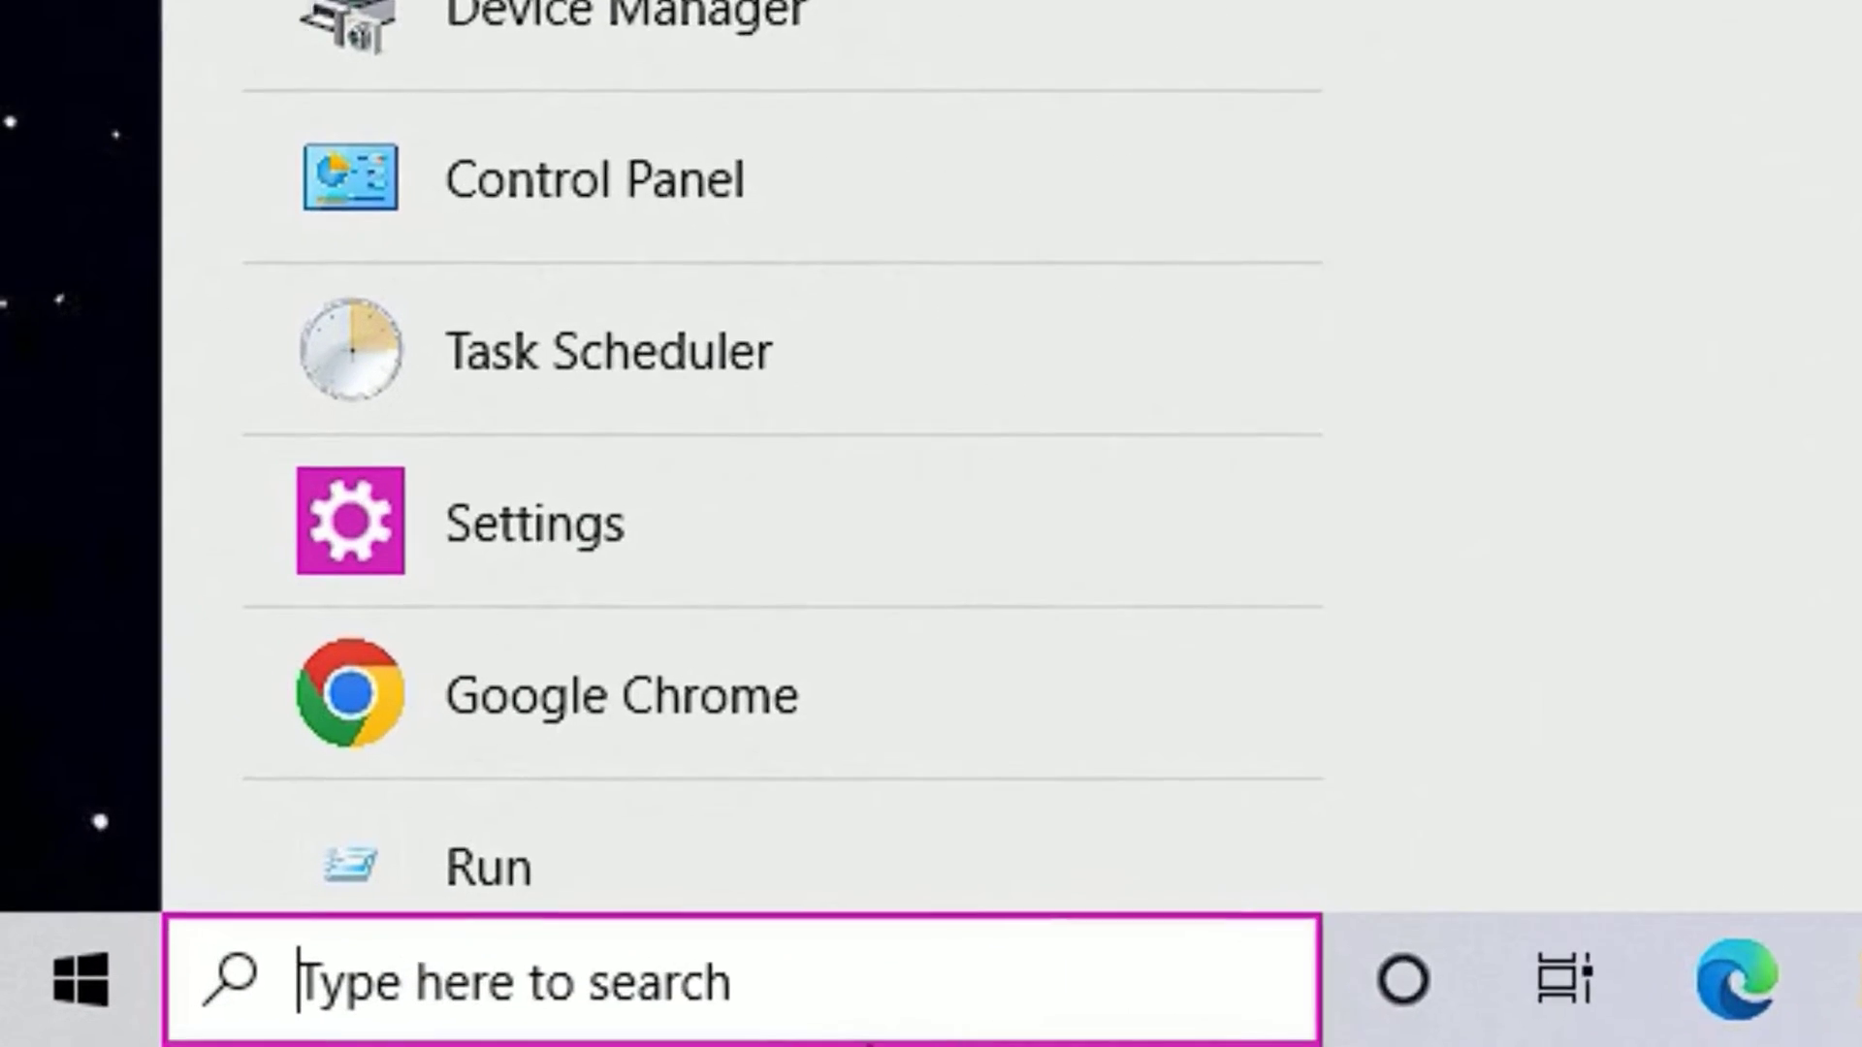
Run 'netsh winsock reset' in a Command Prompt started as administrator.
{"action": "type", "text": "com"}
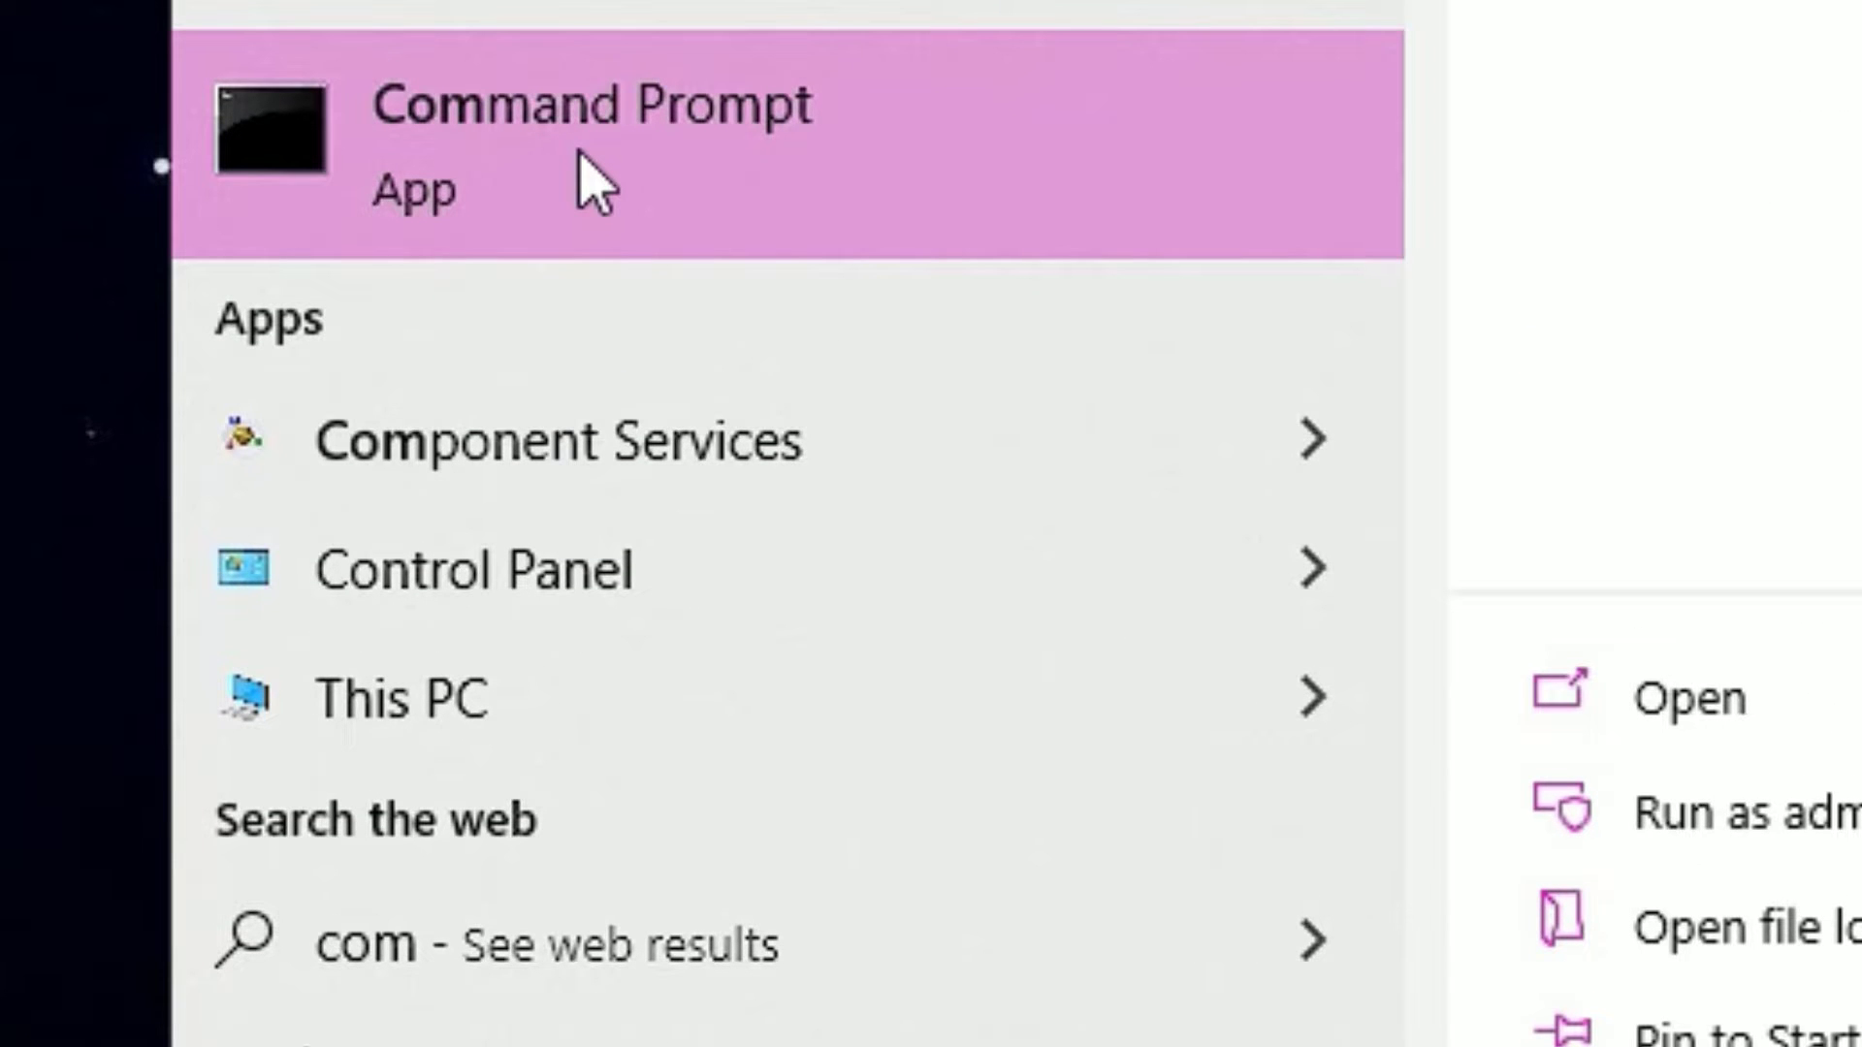
{"action": "right_click", "coordinate": [582, 175]}
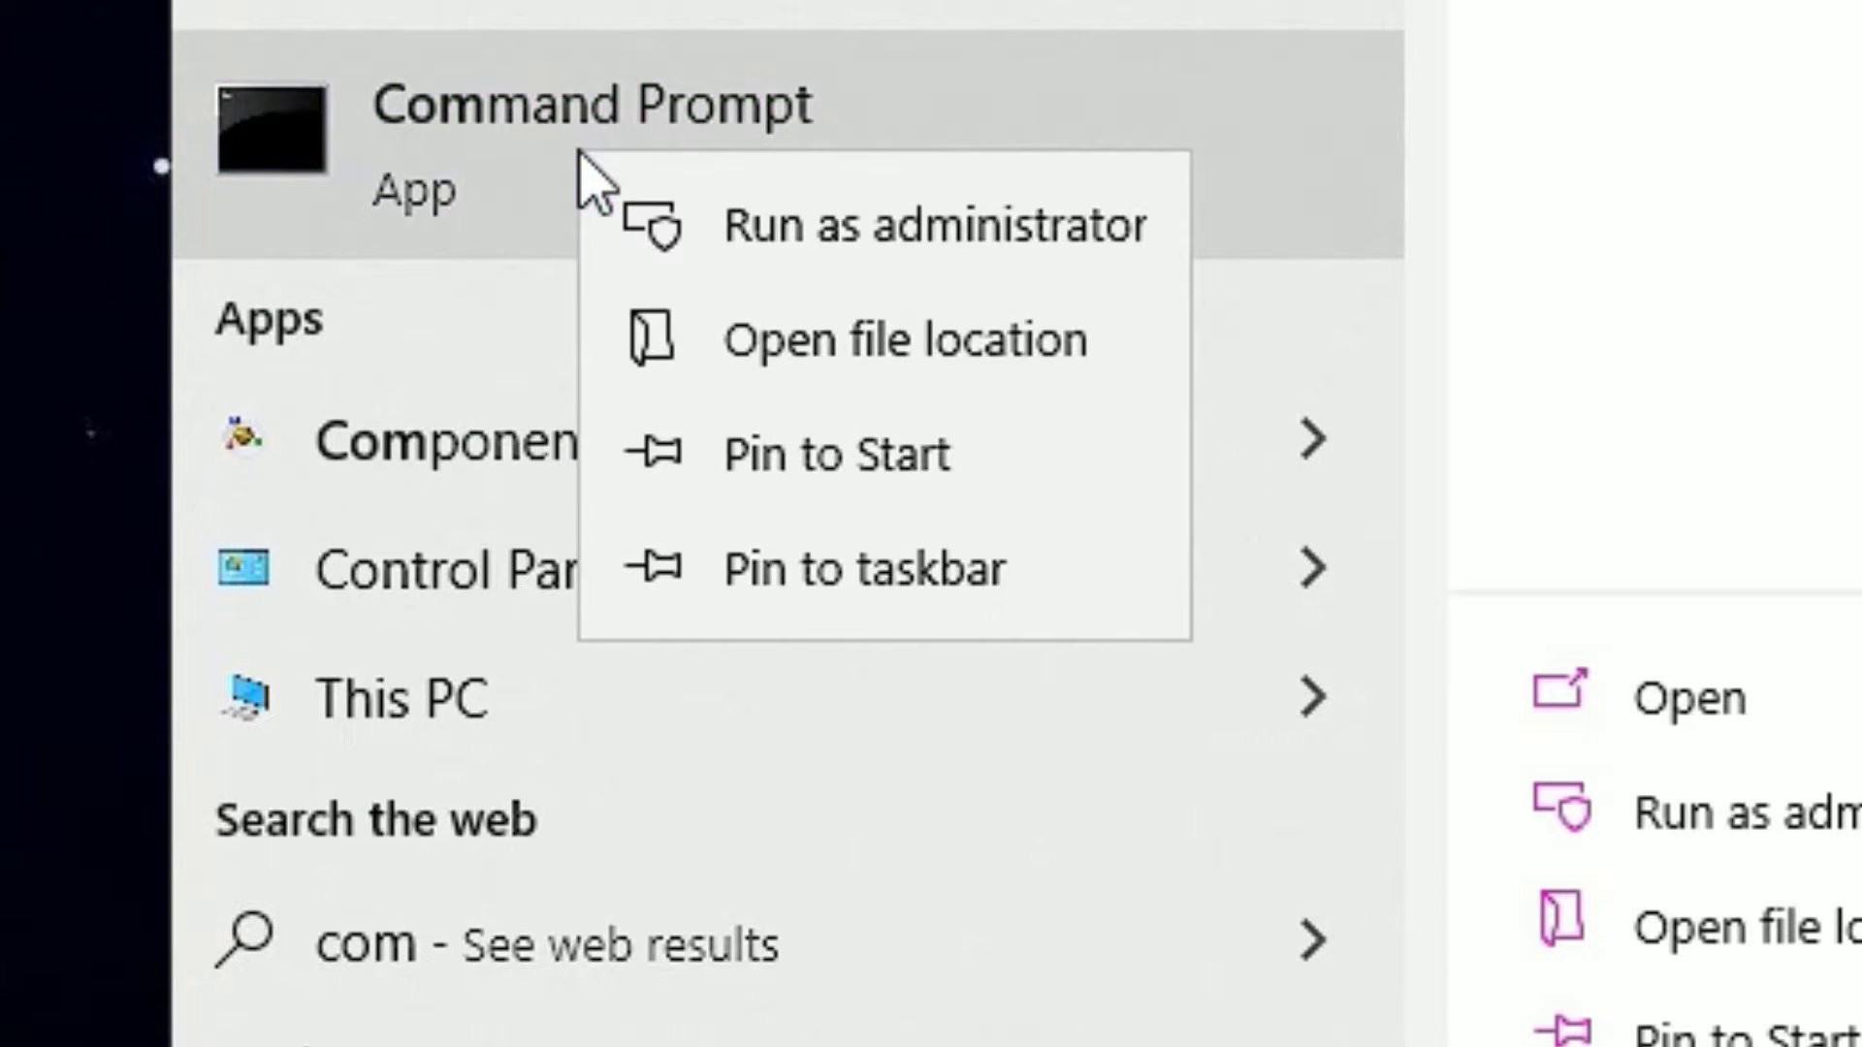
{"action": "left_click", "coordinate": [695, 227]}
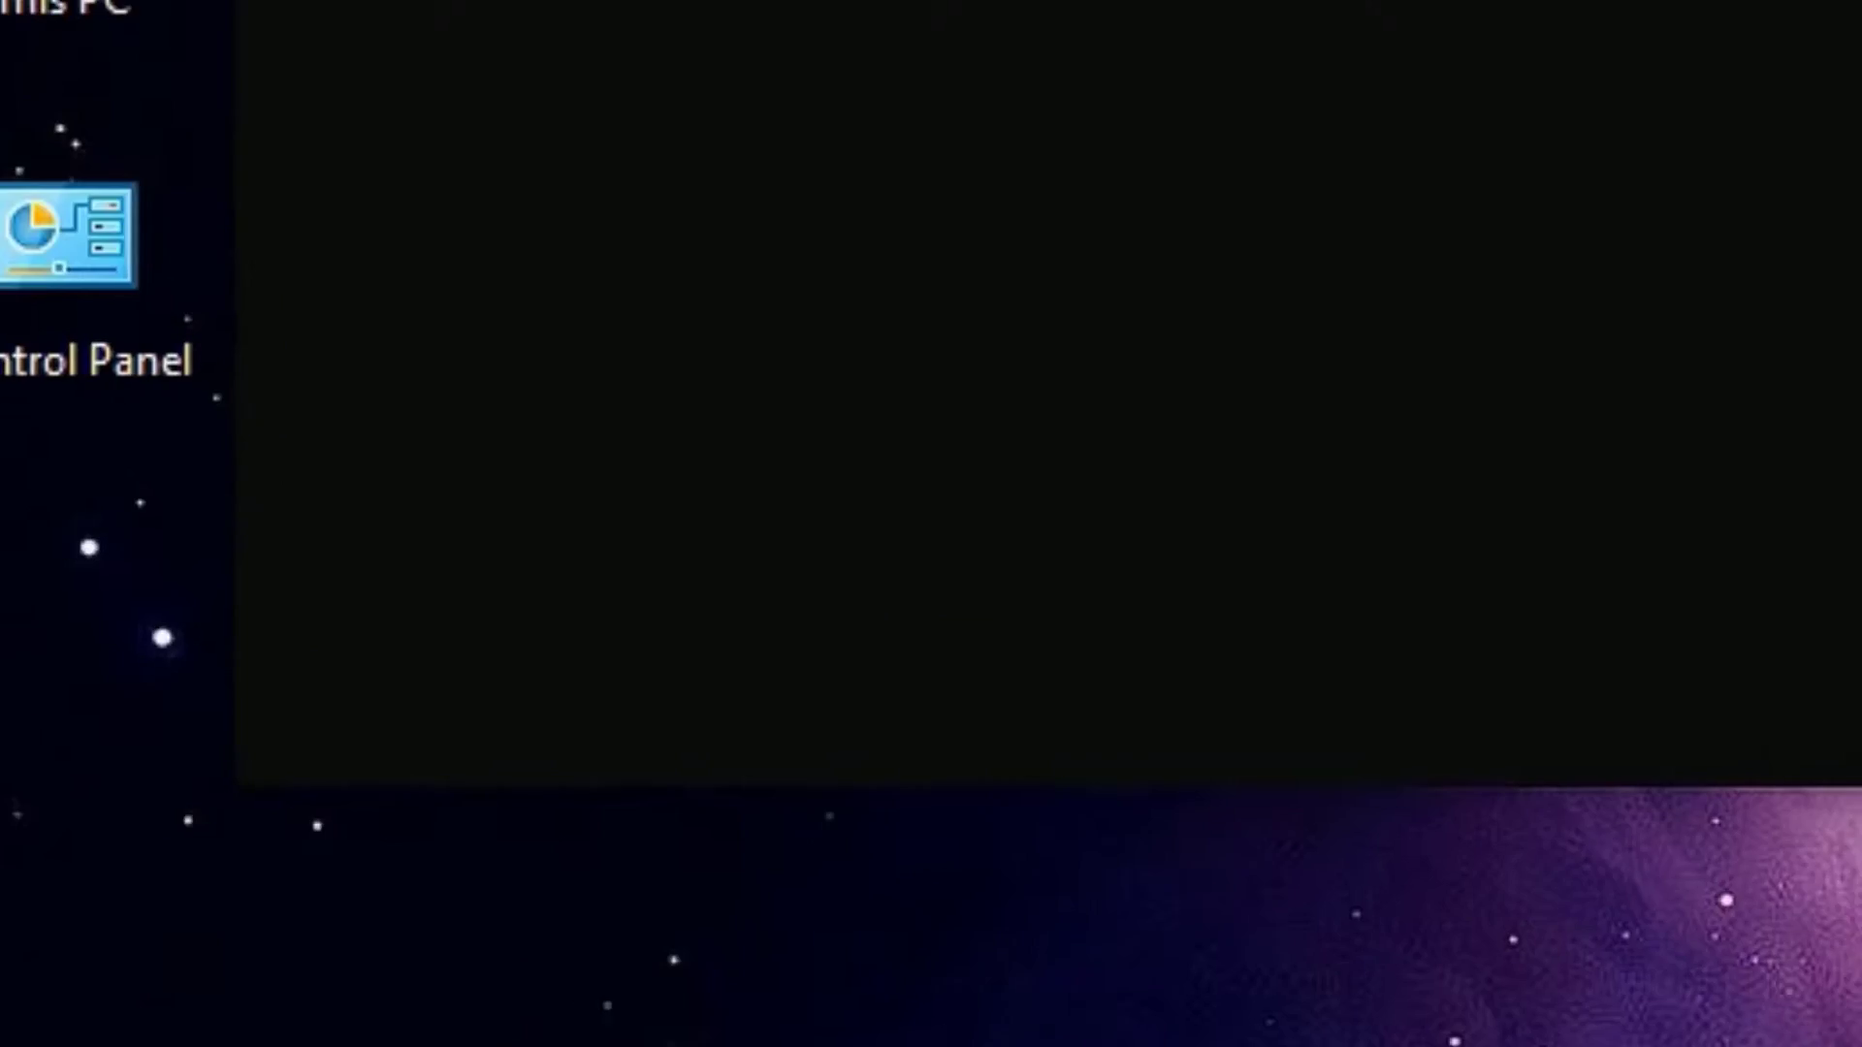
{"action": "type", "text": "n"}
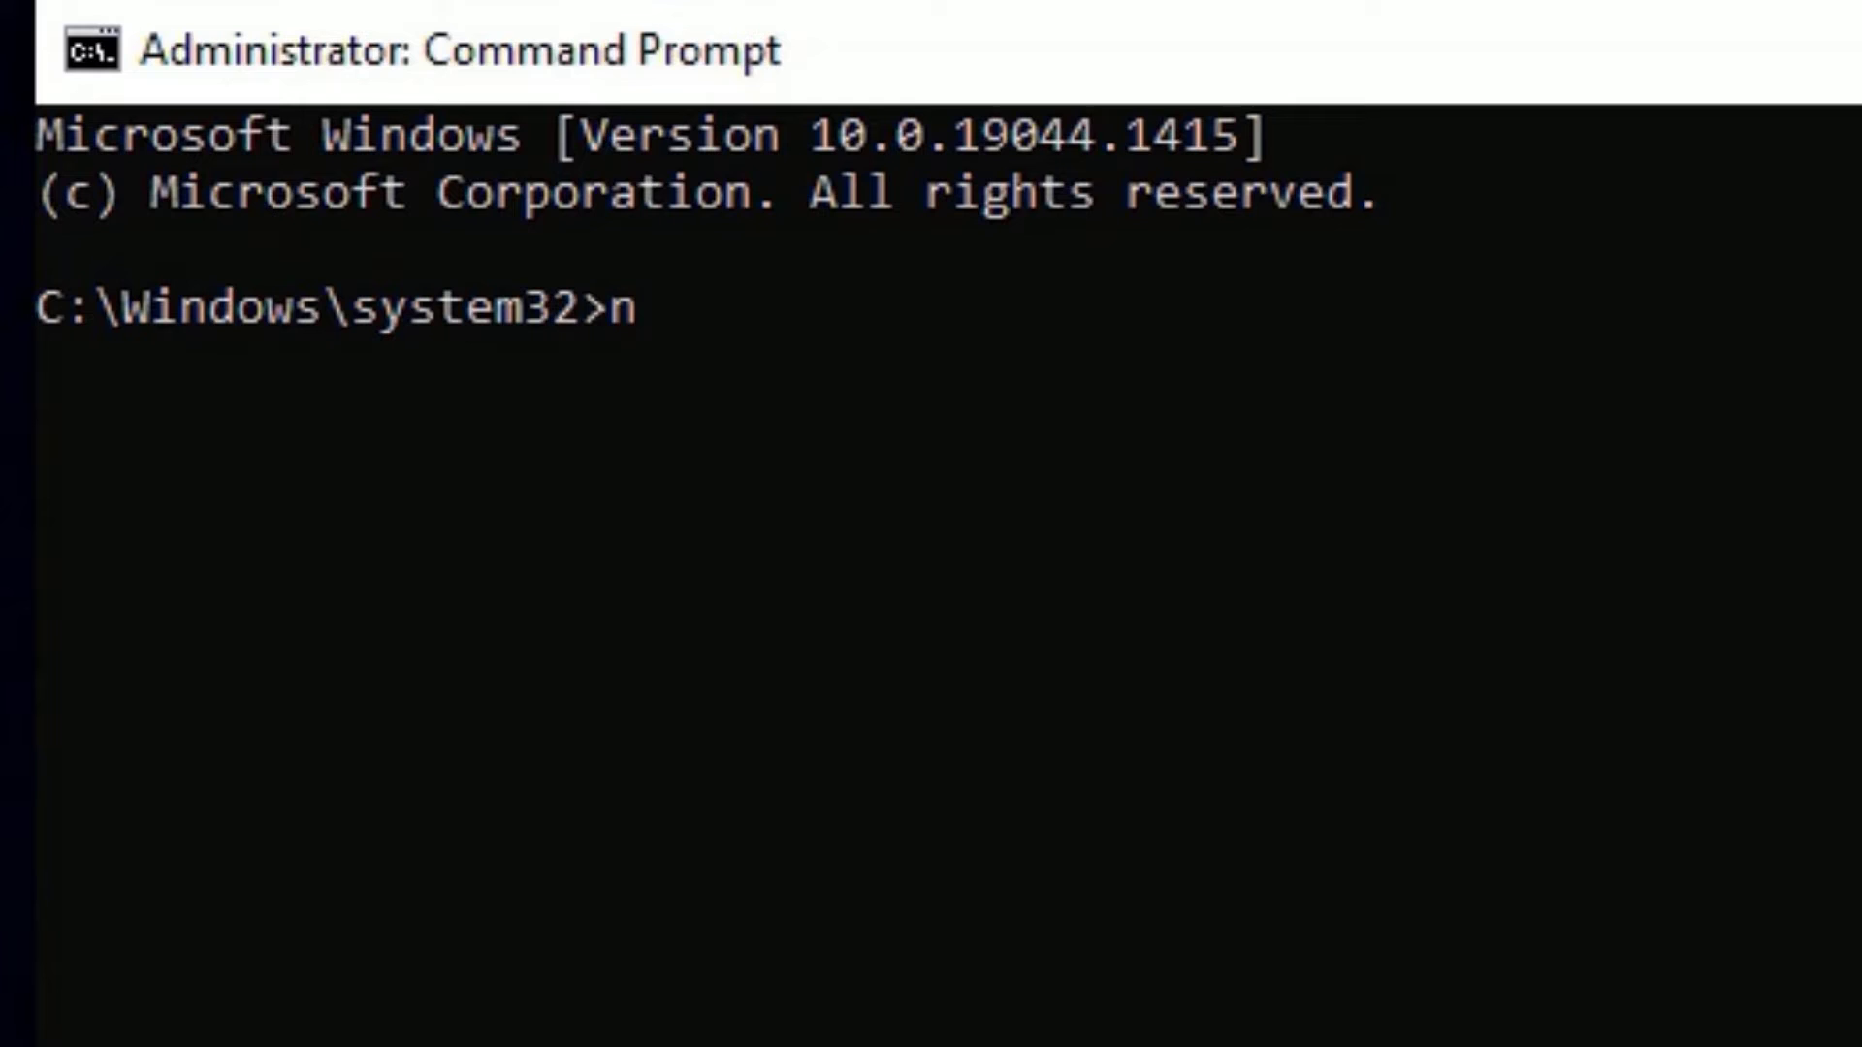
{"action": "type", "text": "etsh "}
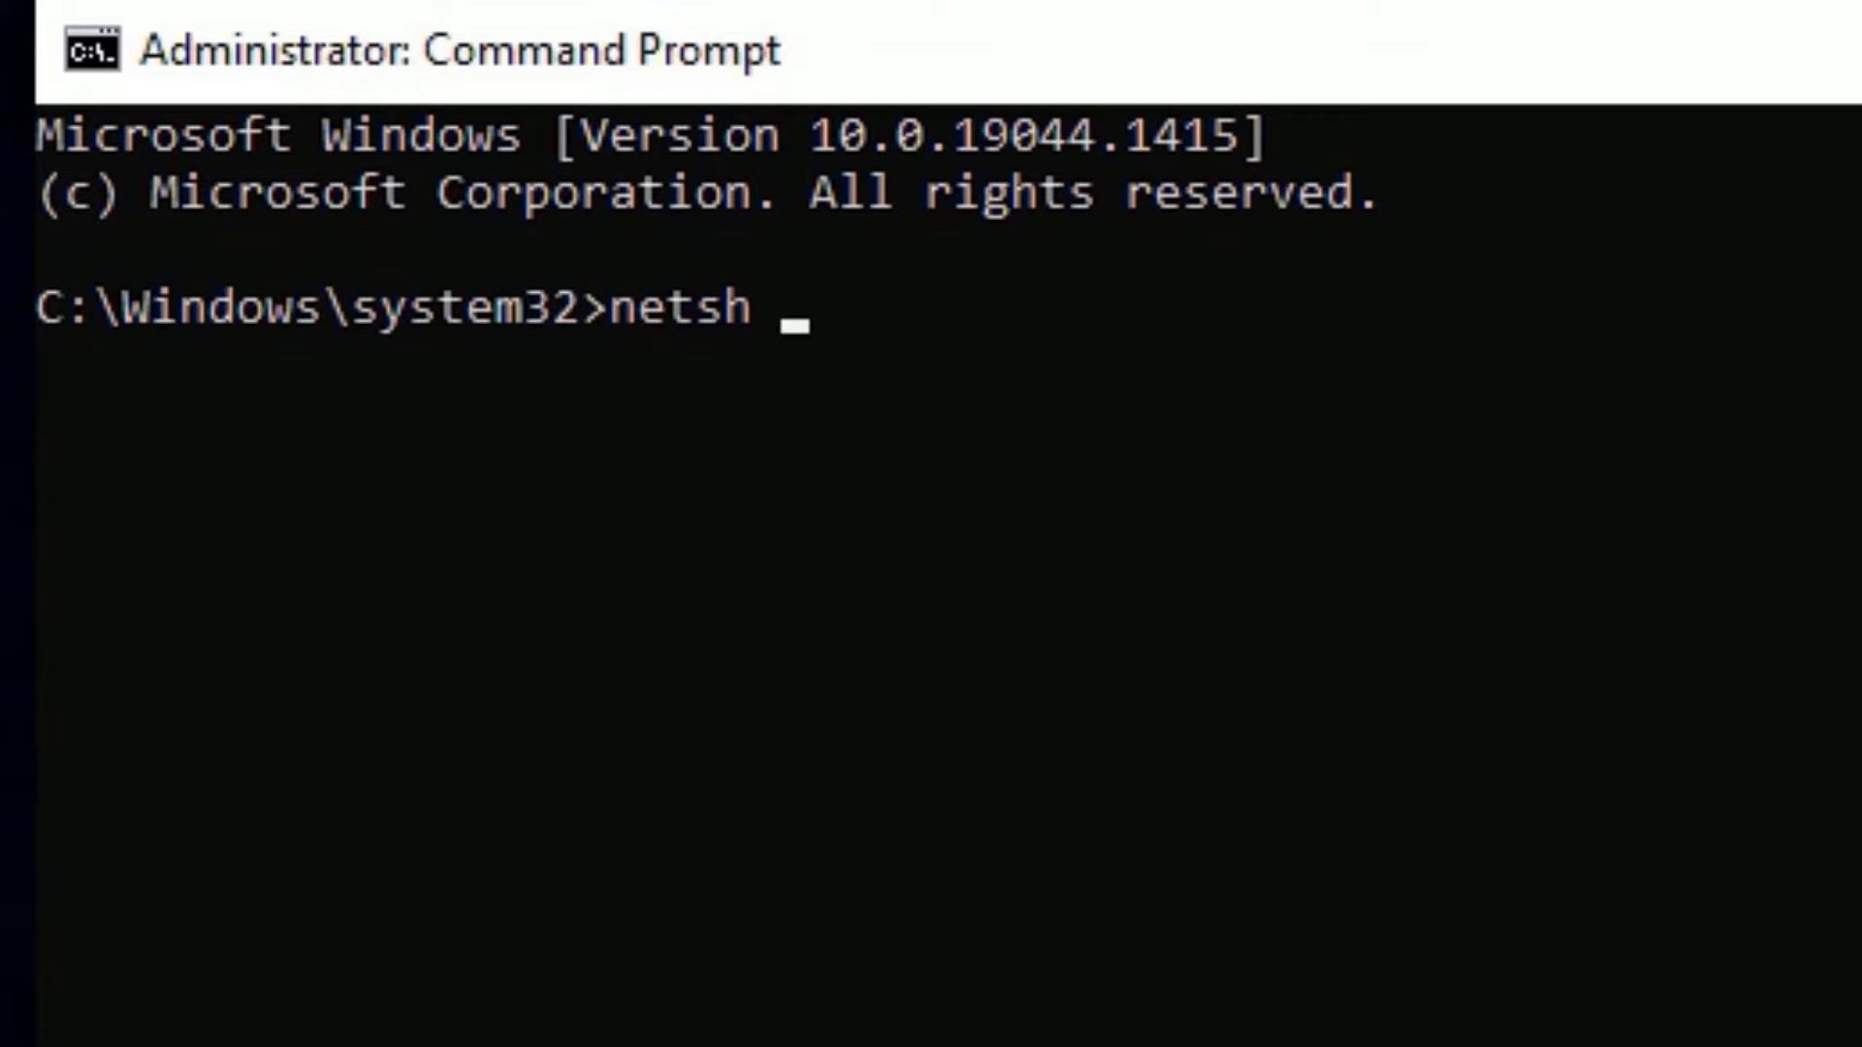
{"action": "type", "text": "winsock reset"}
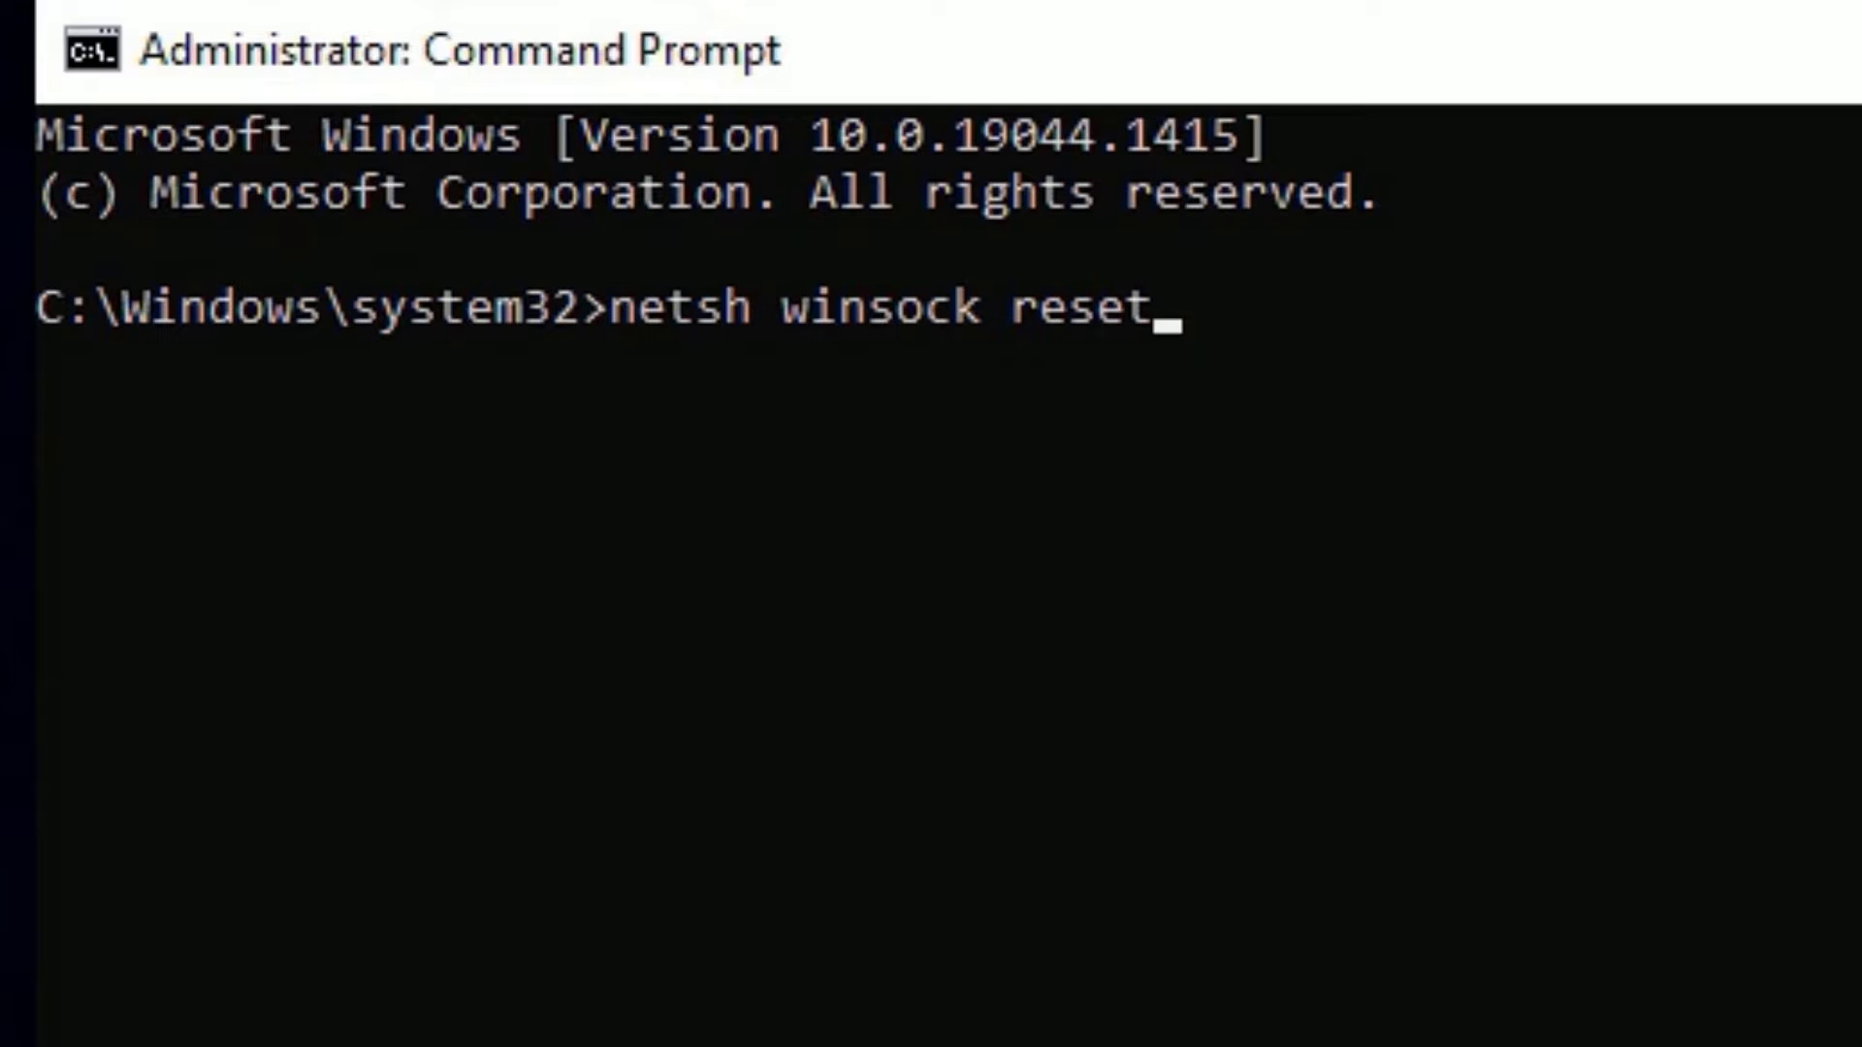
{"action": "key", "text": "Return"}
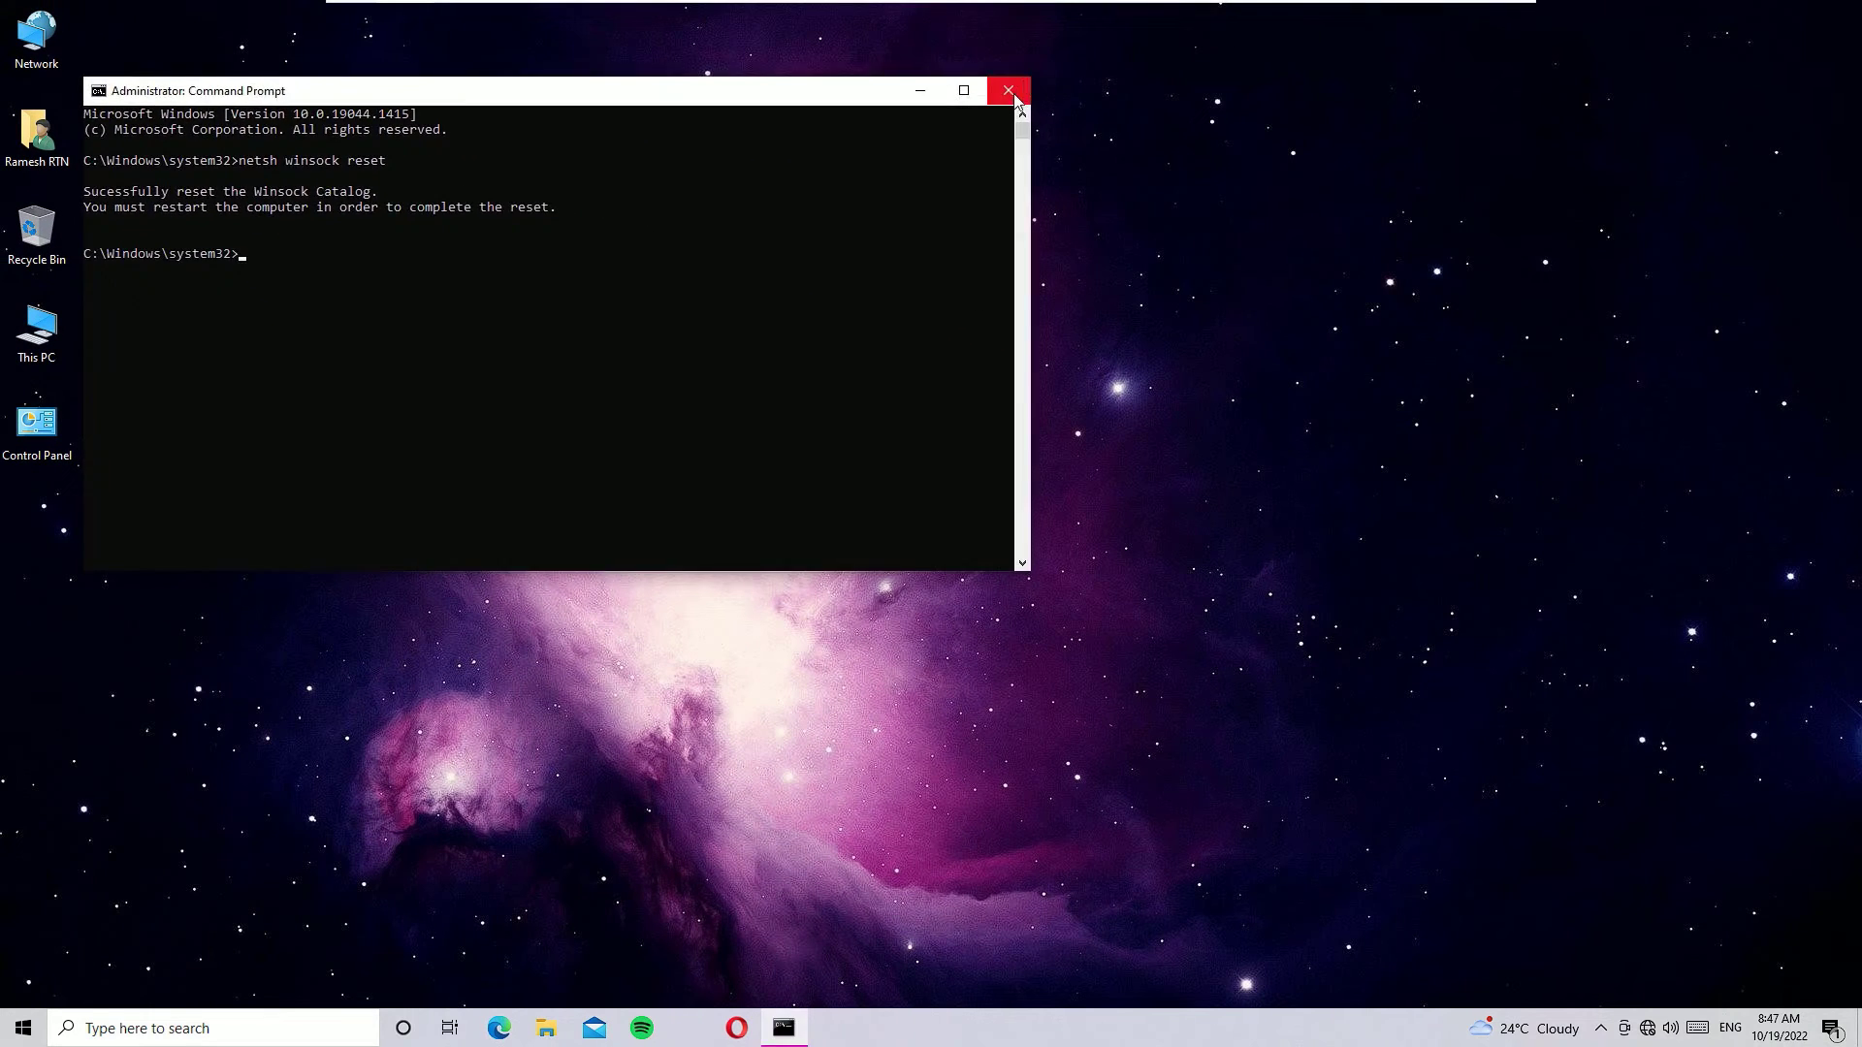
Close the administrator Command Prompt and launch Control Panel by searching 'contr'.
{"action": "left_click", "coordinate": [1576, 72]}
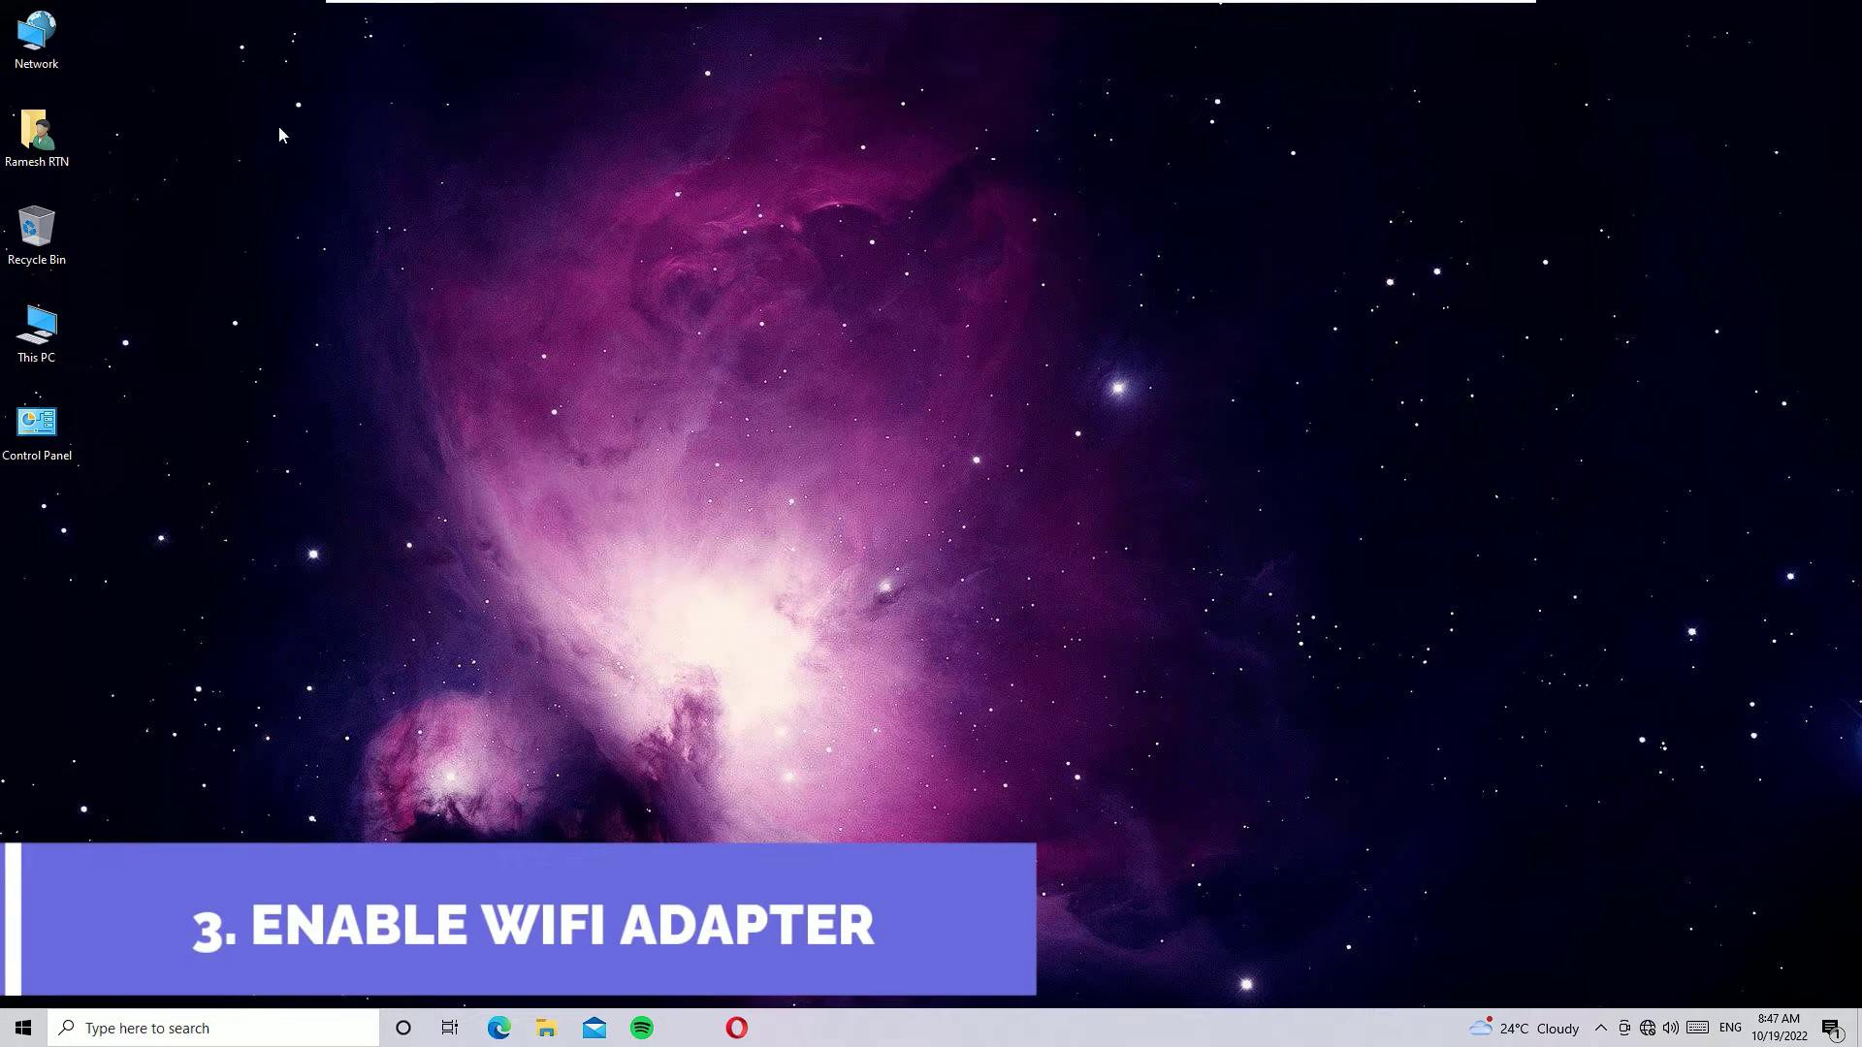
{"action": "left_click", "coordinate": [232, 1029]}
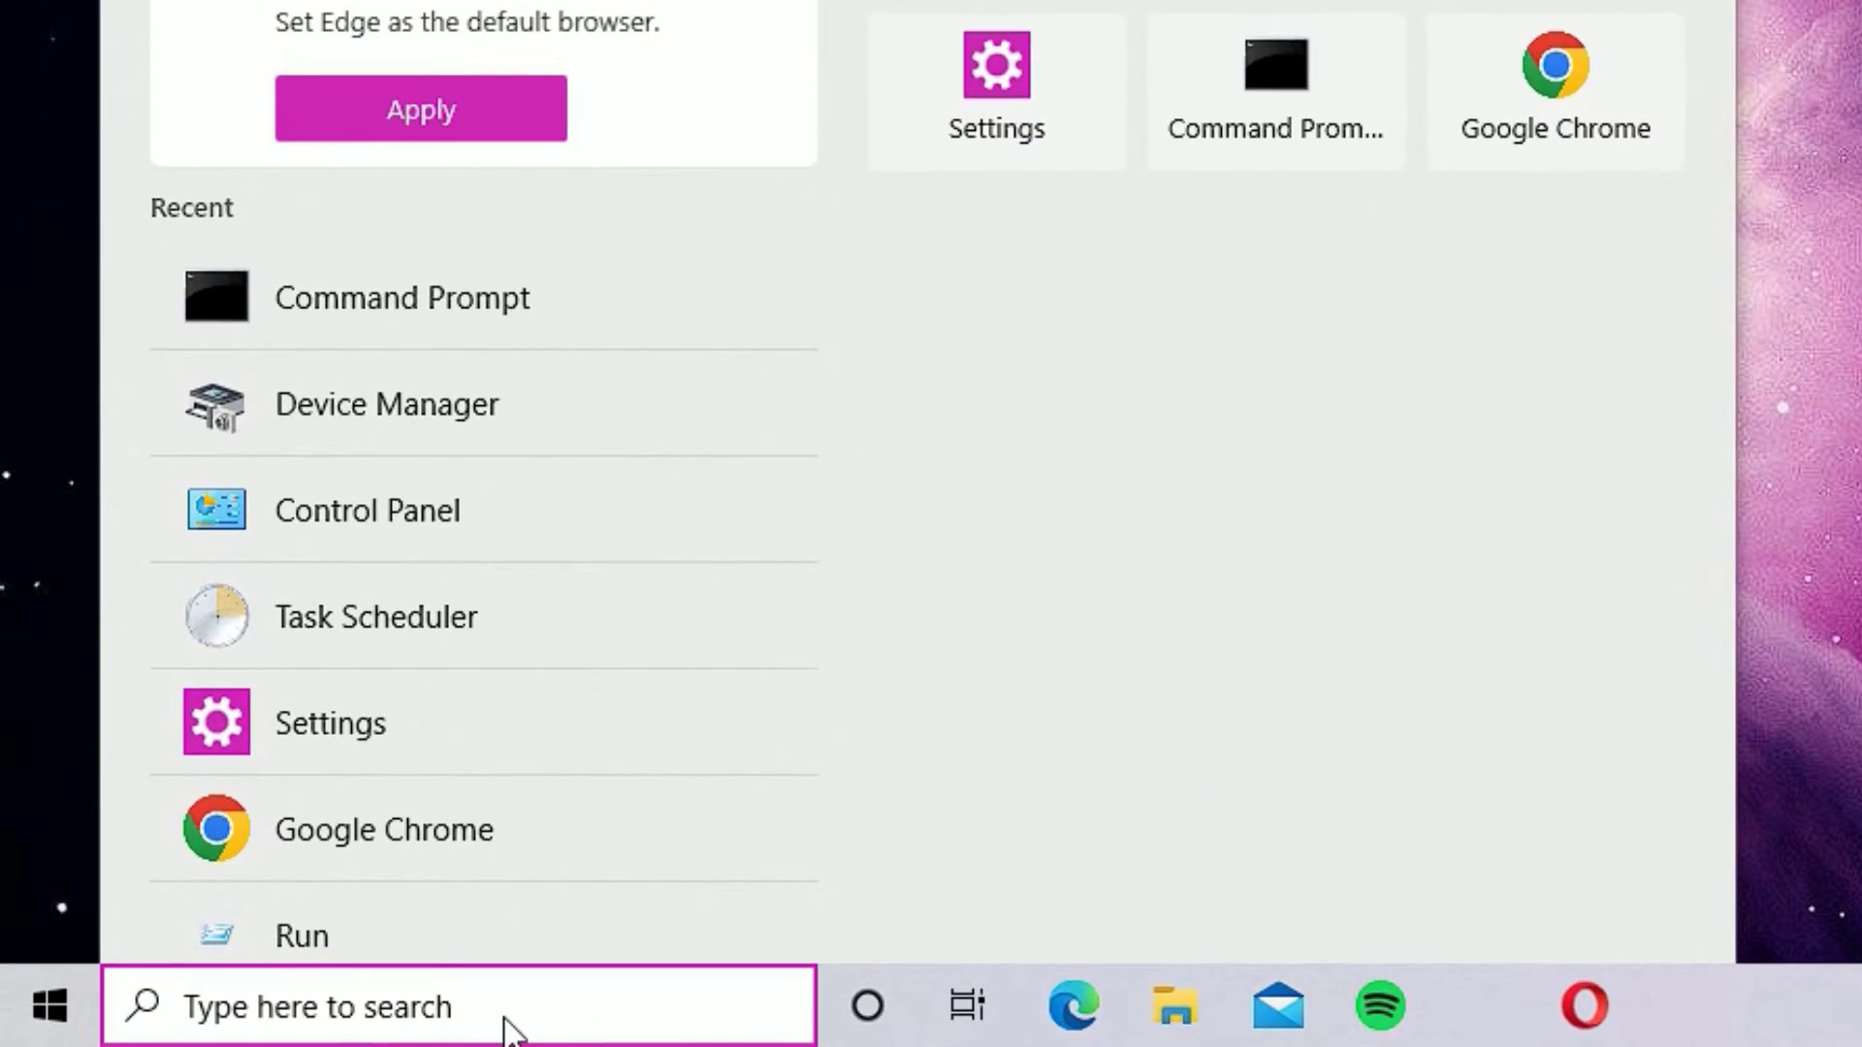
{"action": "type", "text": "contr"}
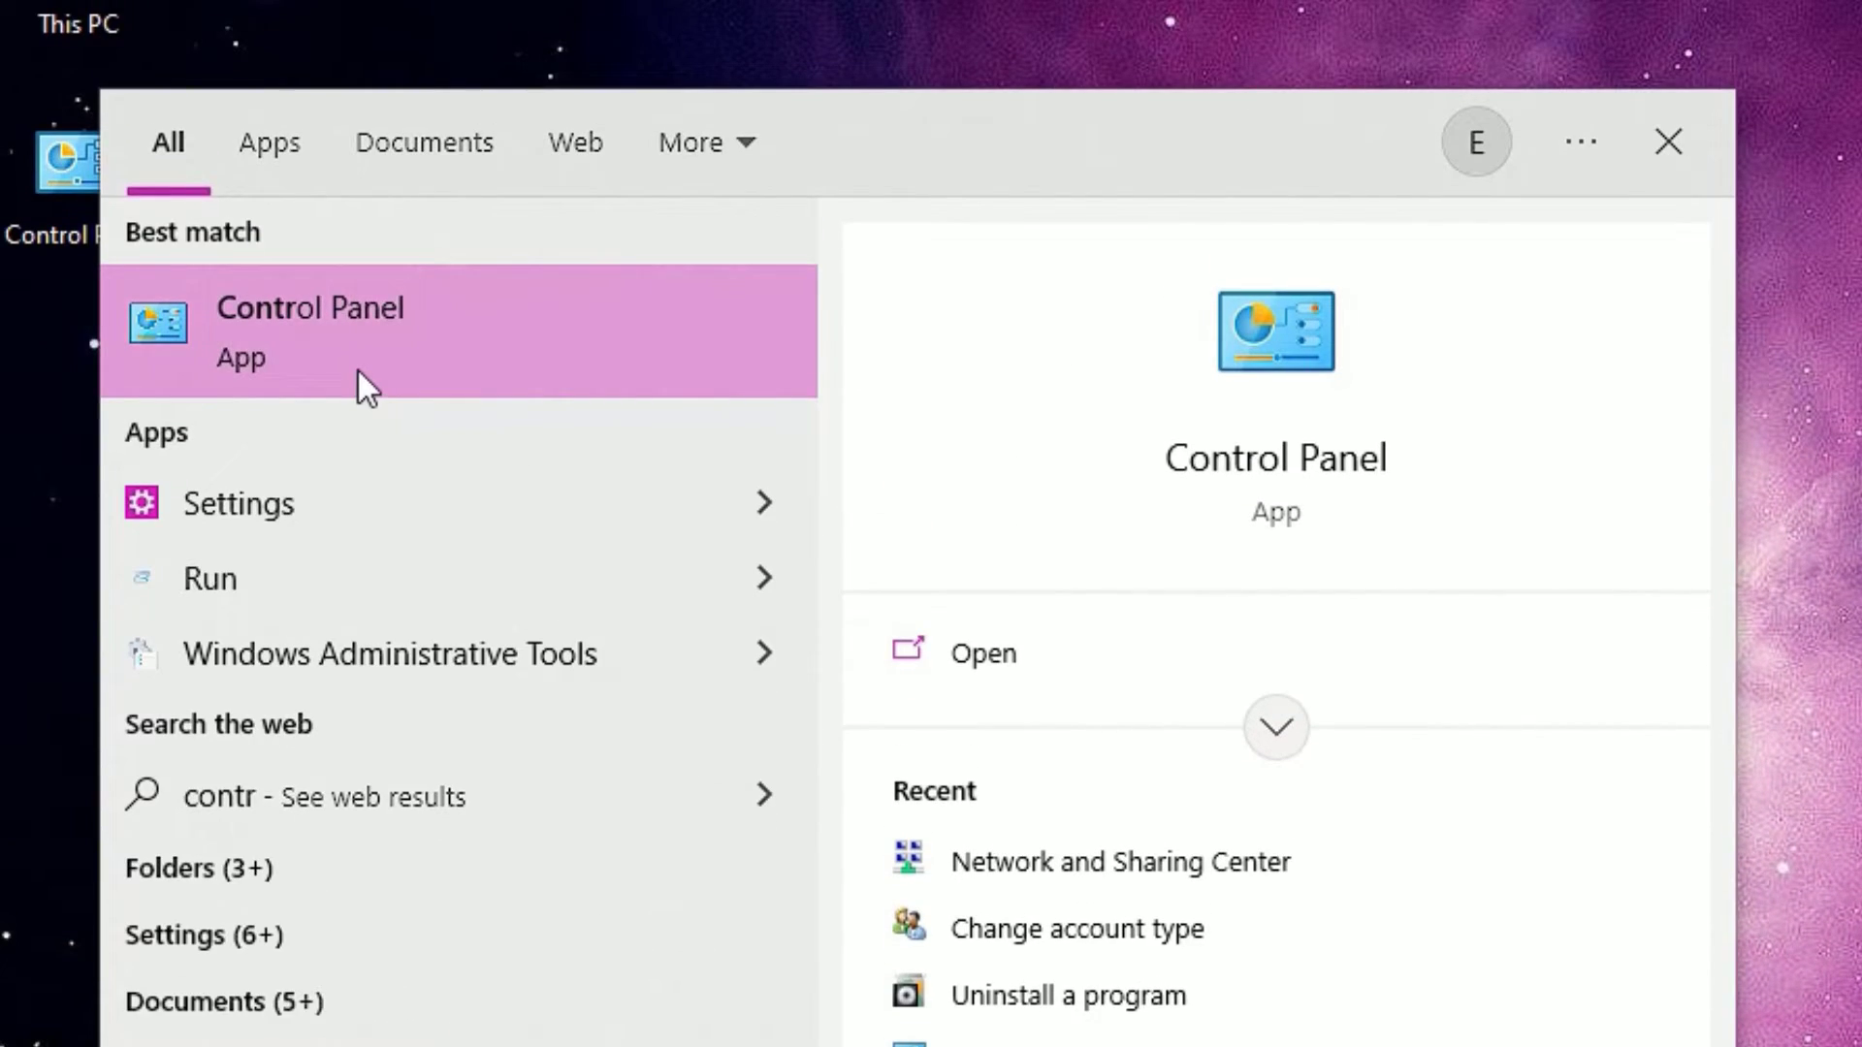
{"action": "left_click", "coordinate": [358, 371]}
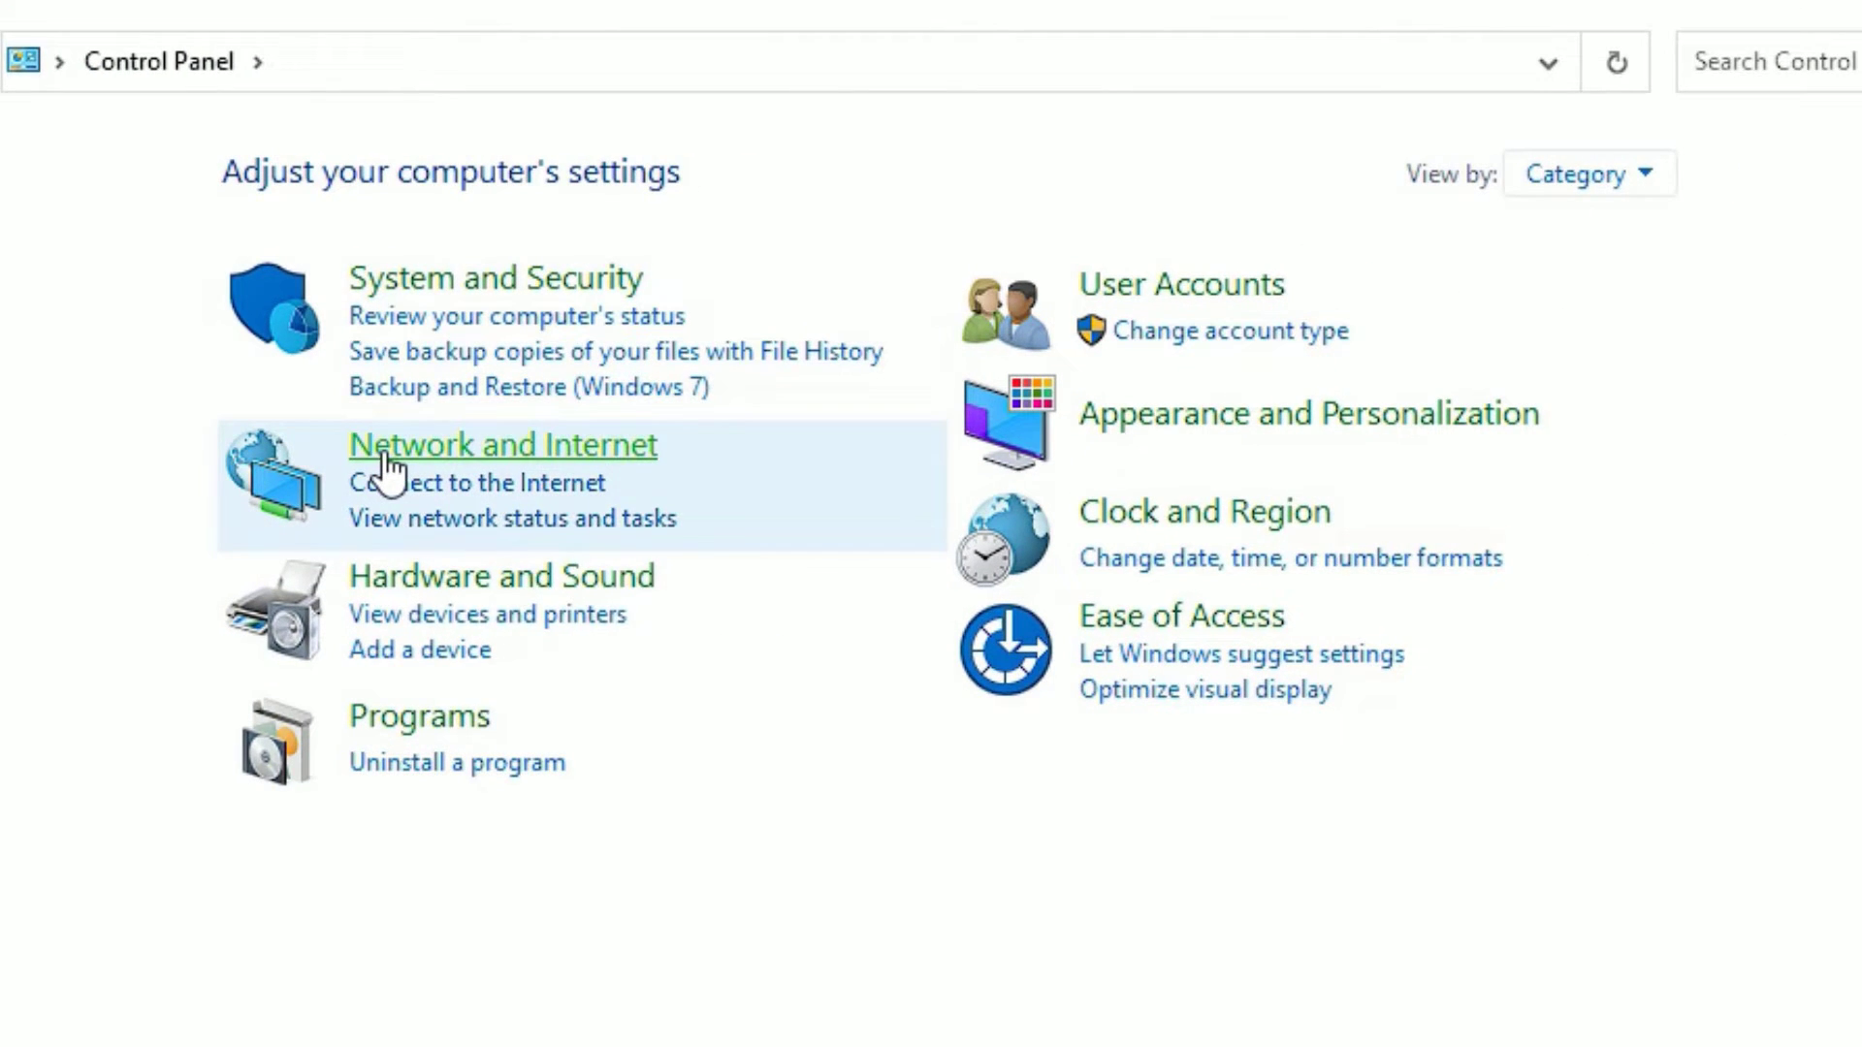
Go through Network and Internet and Network and Sharing Center to the adapter list.
{"action": "left_click", "coordinate": [388, 470]}
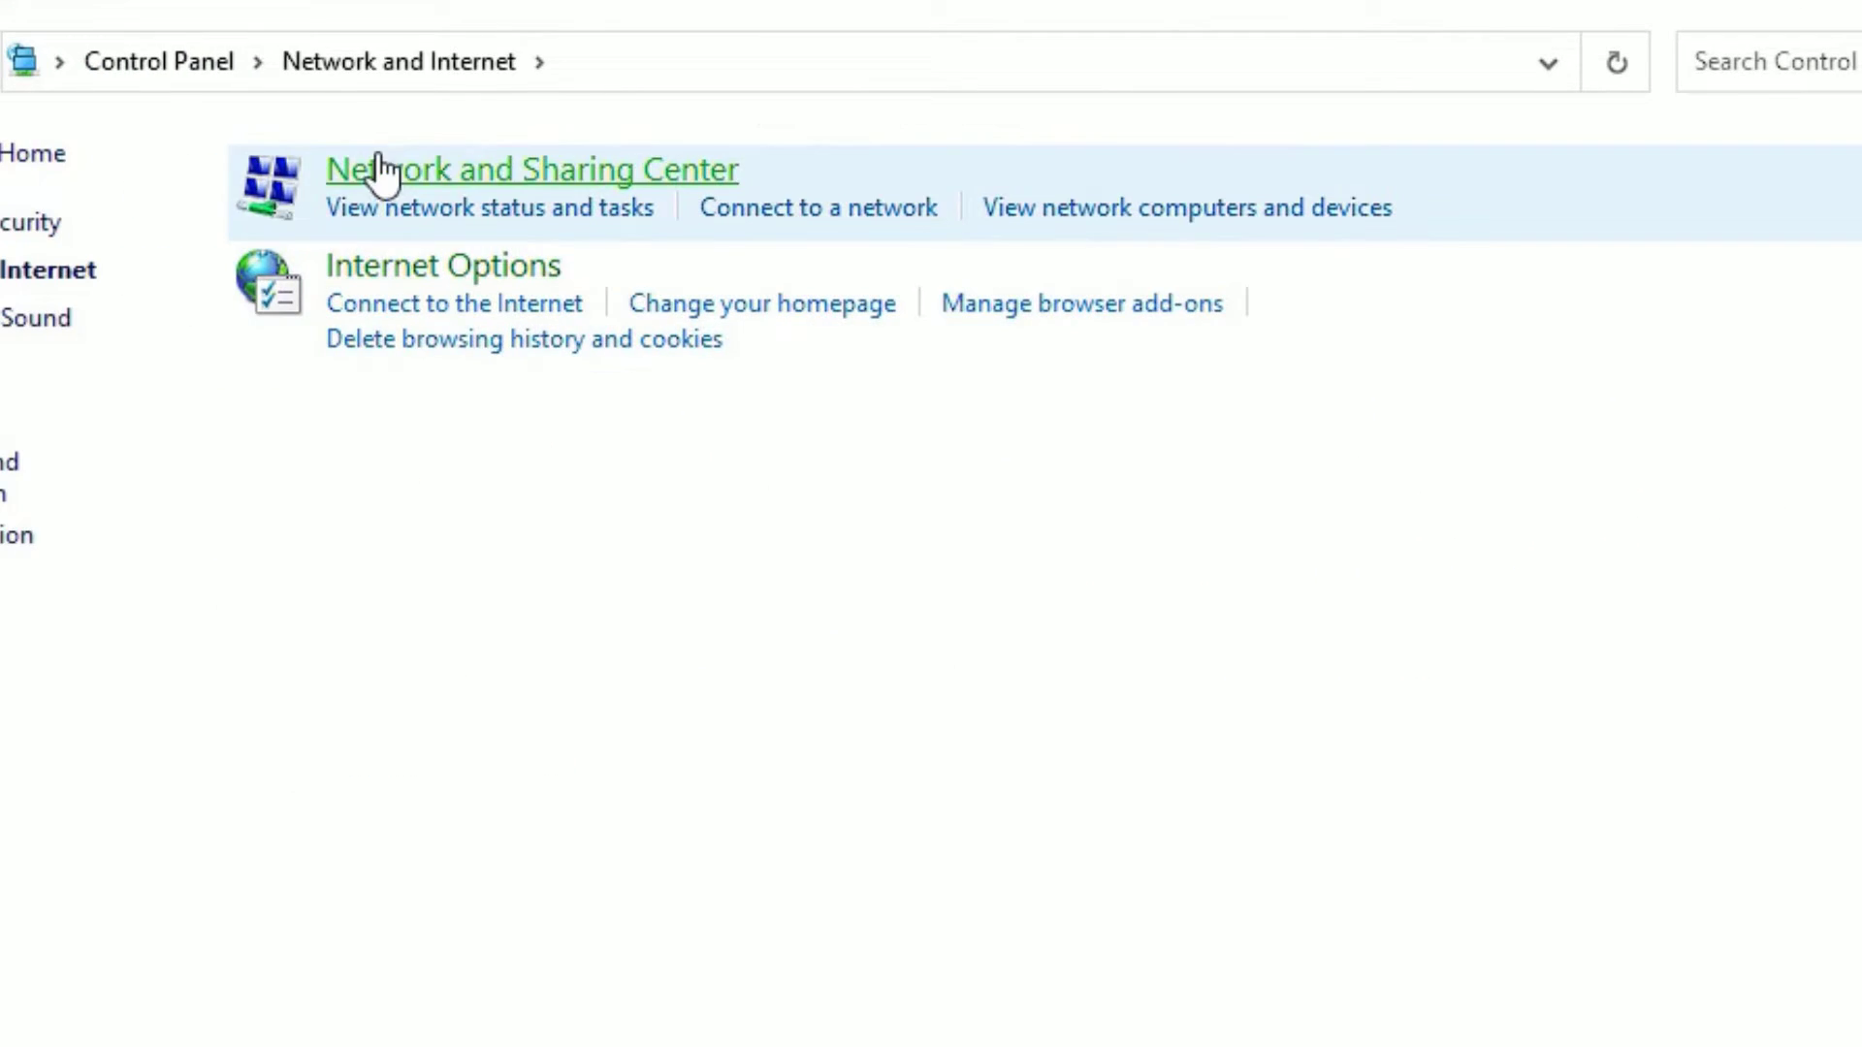
{"action": "left_click", "coordinate": [402, 173]}
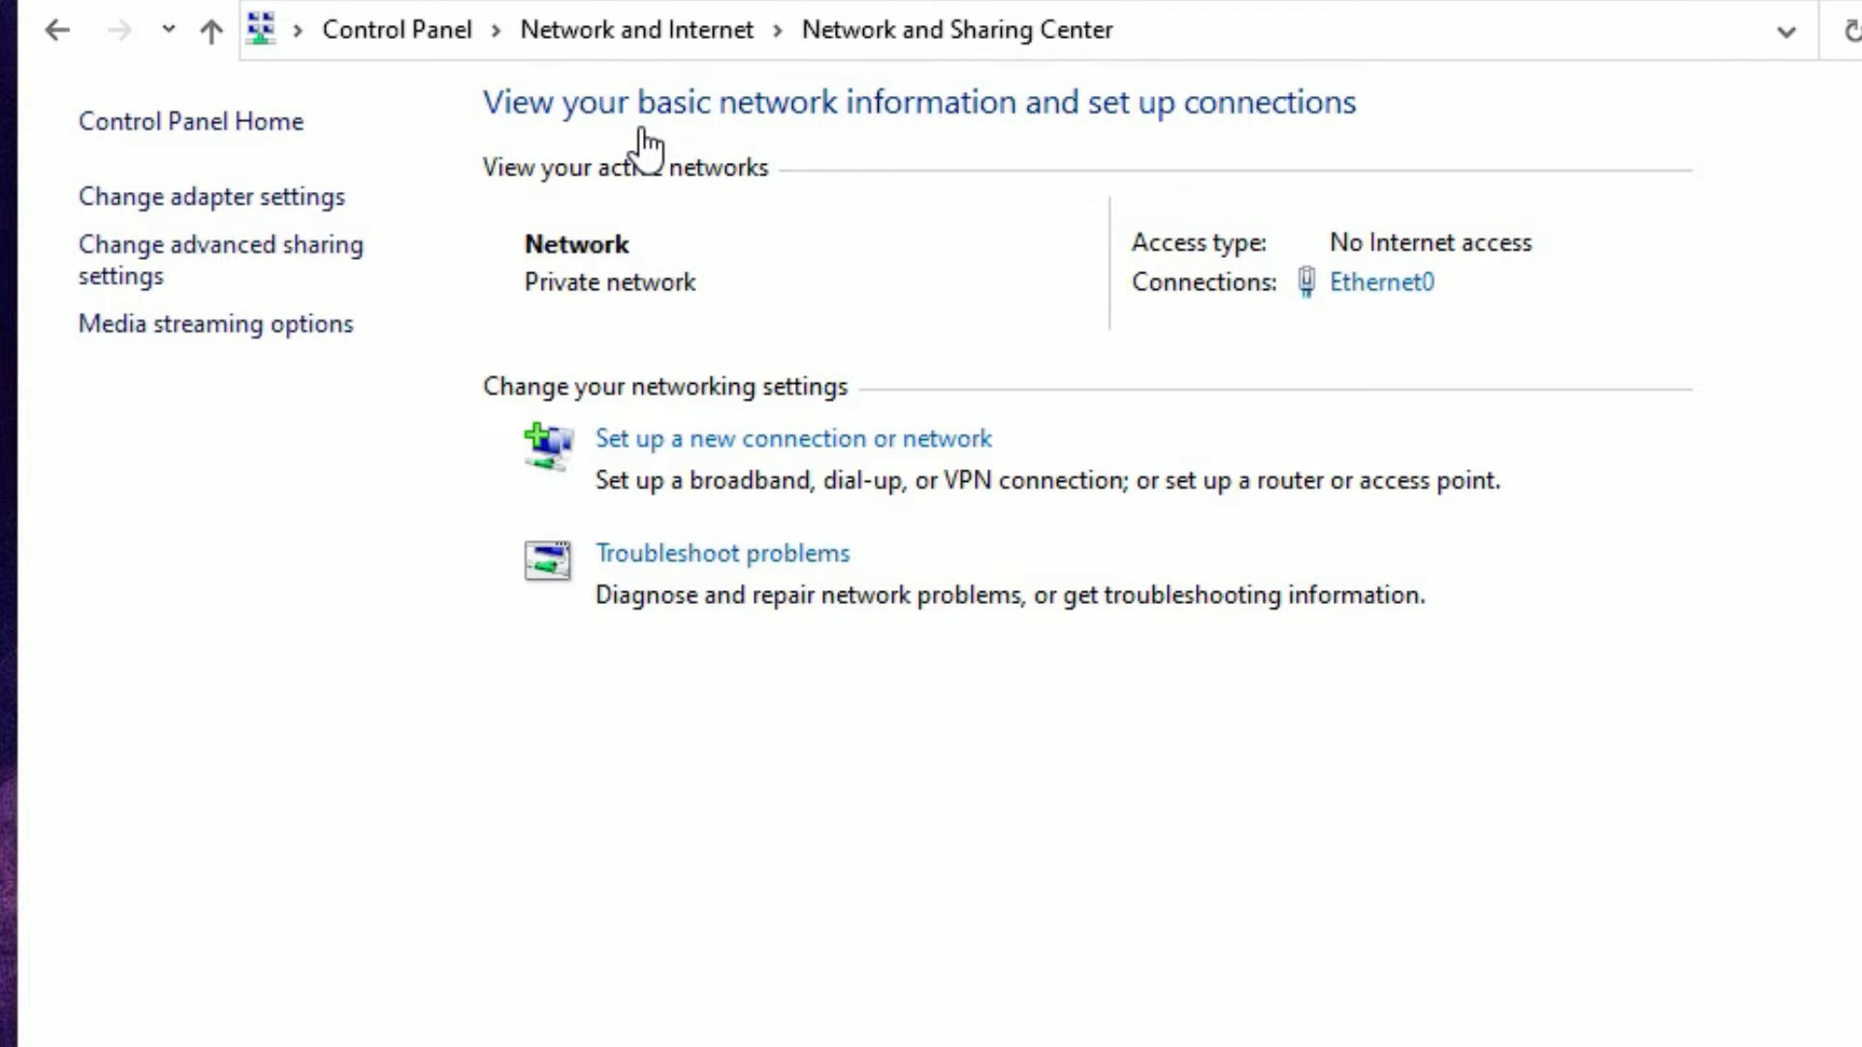
{"action": "left_click", "coordinate": [155, 198]}
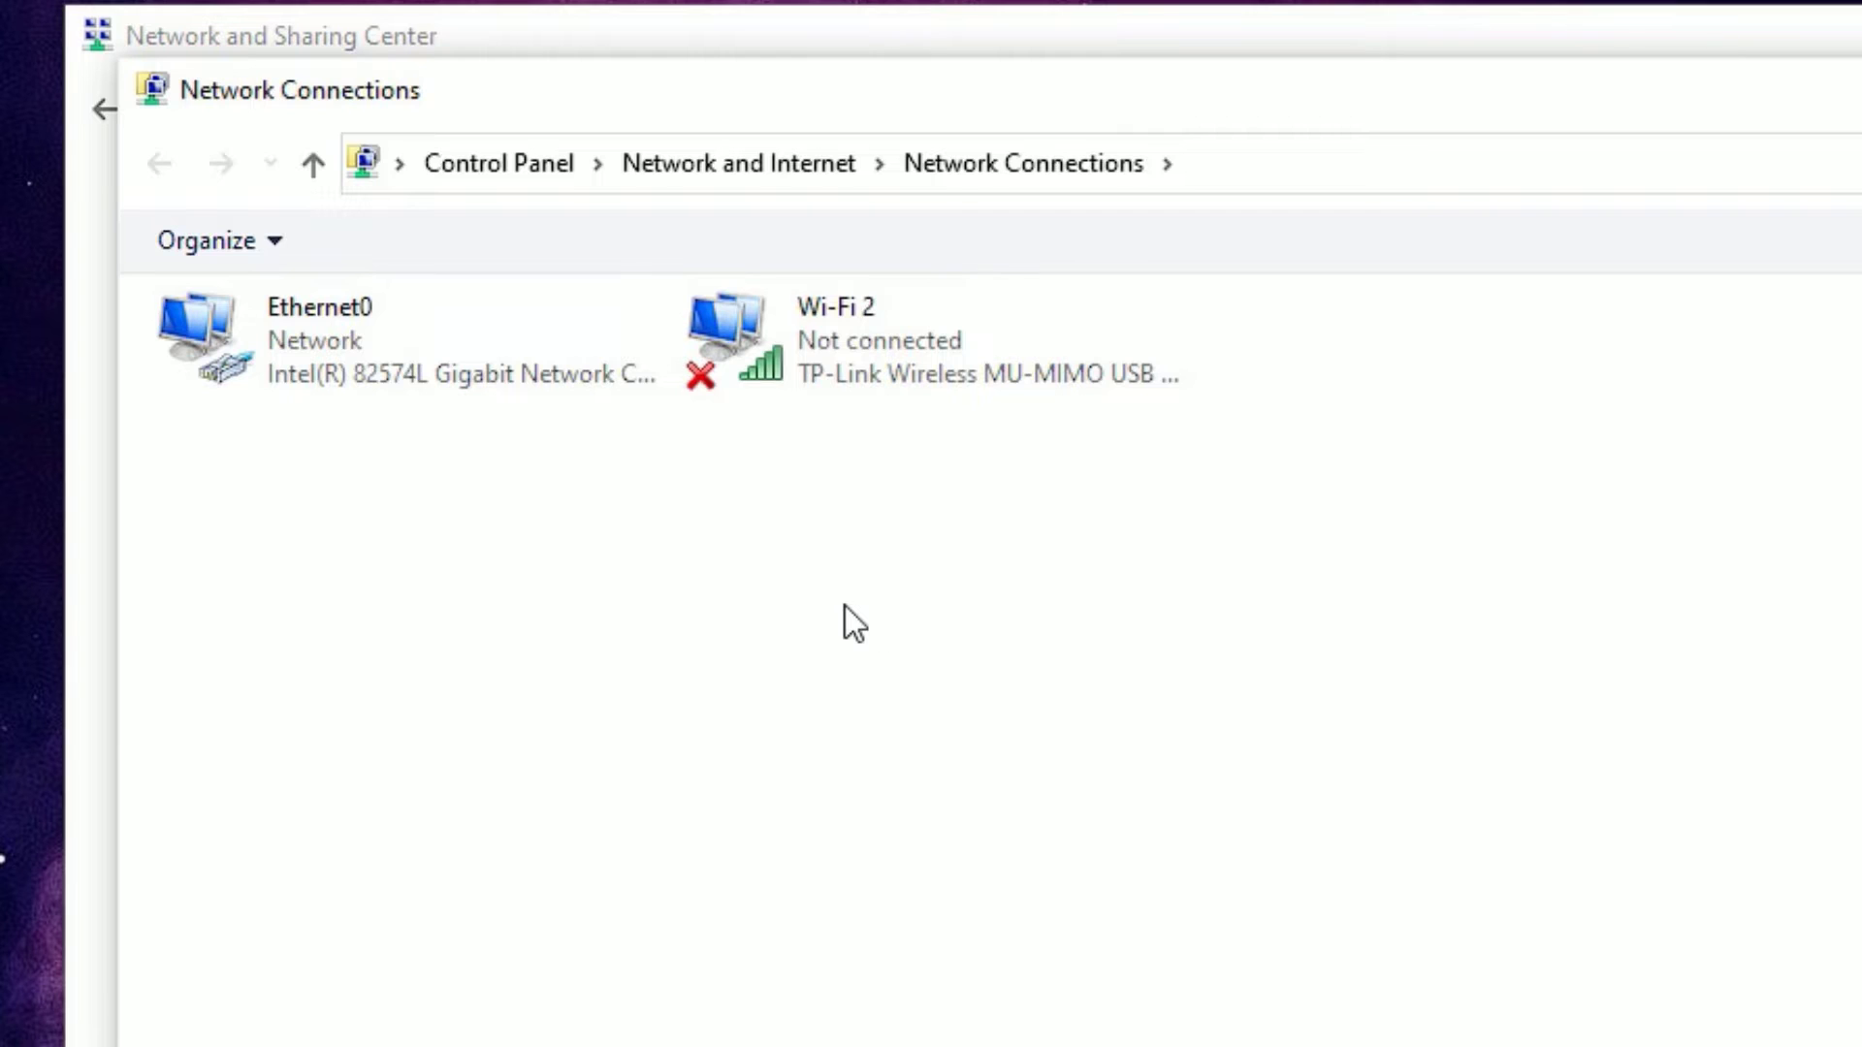
Disable the Wi-Fi 2 adapter, then enable it again.
{"action": "right_click", "coordinate": [874, 326]}
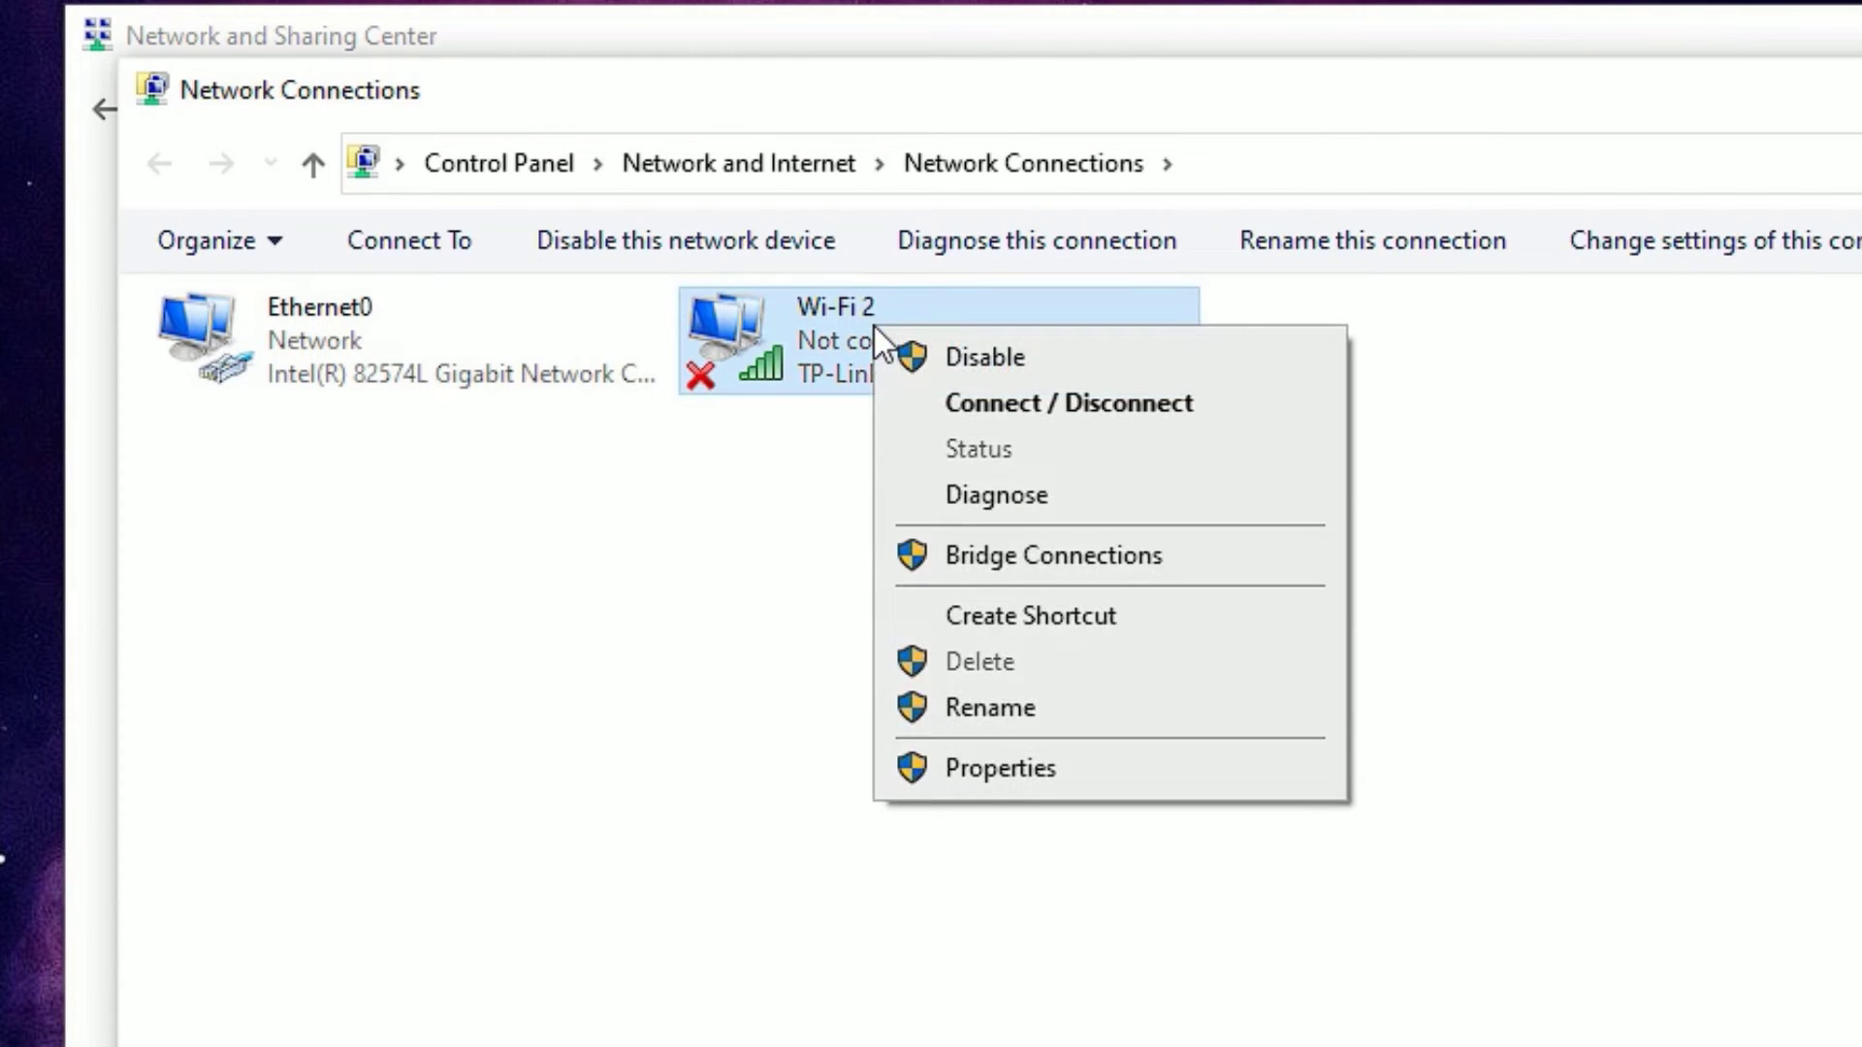
{"action": "left_click", "coordinate": [967, 367]}
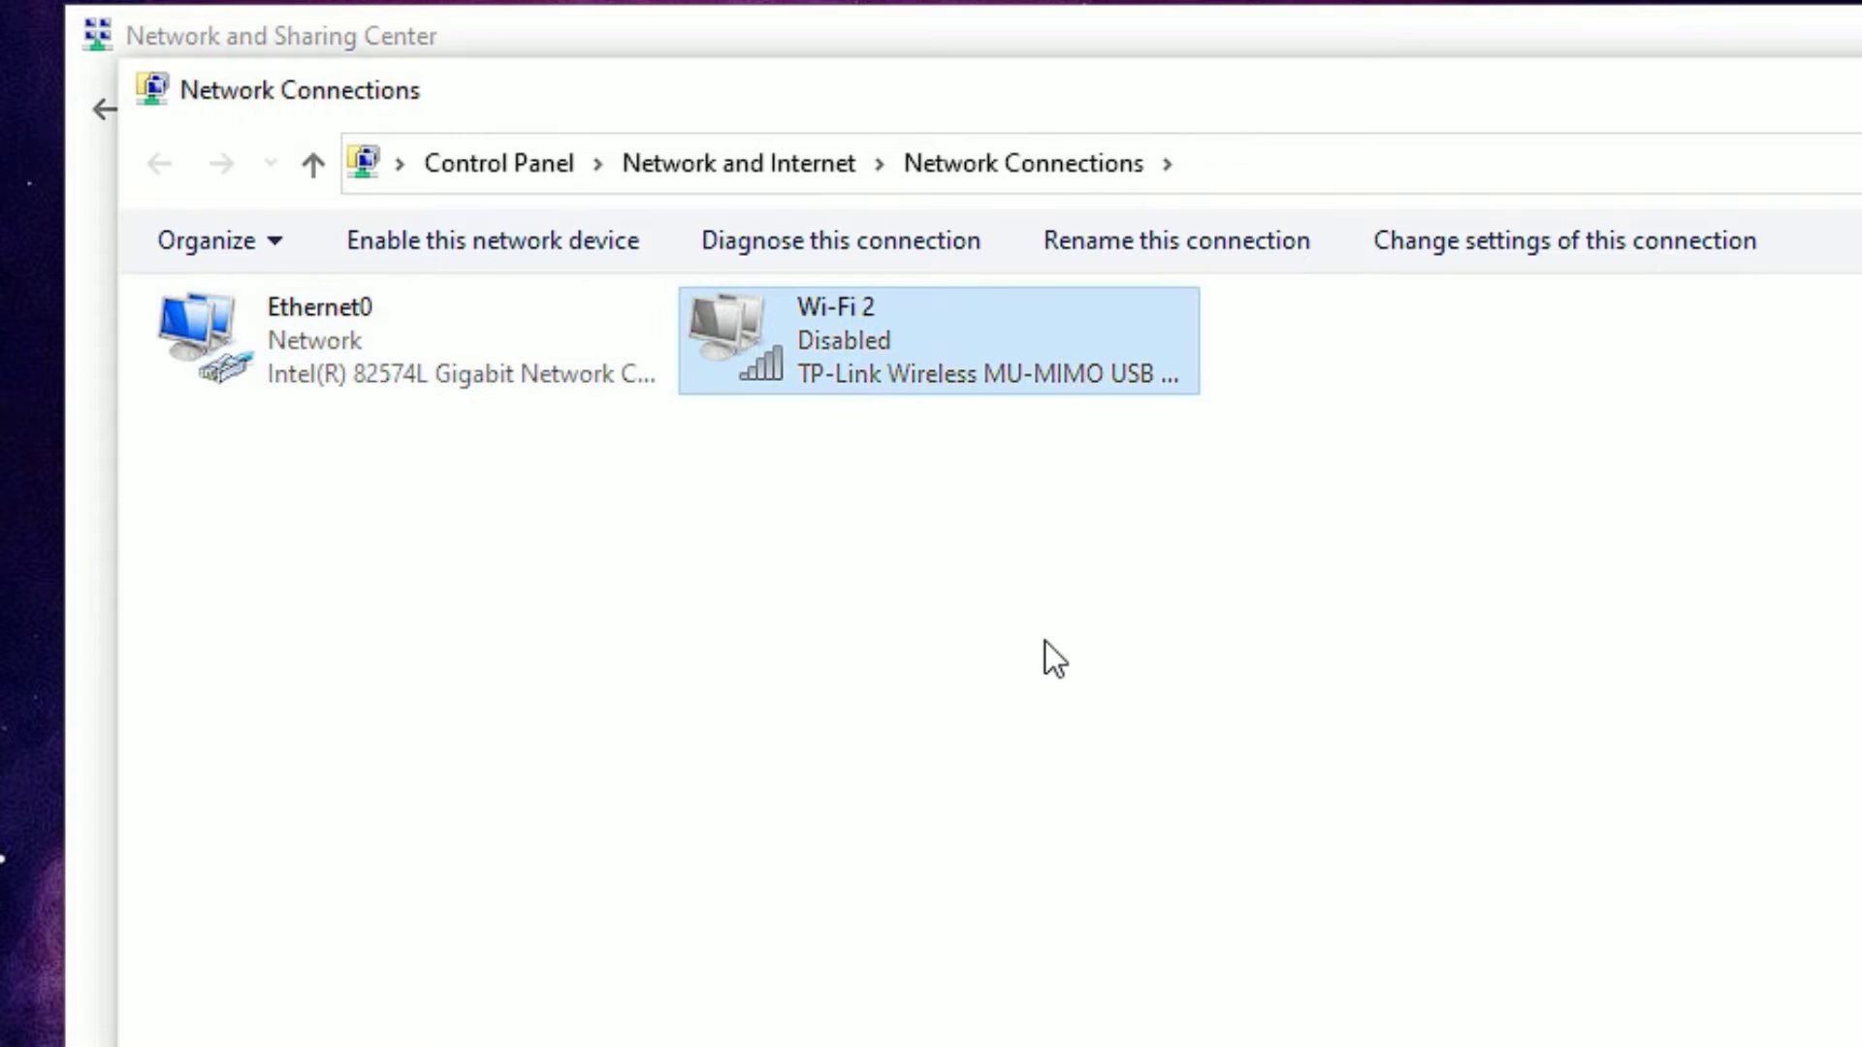
{"action": "right_click", "coordinate": [851, 323]}
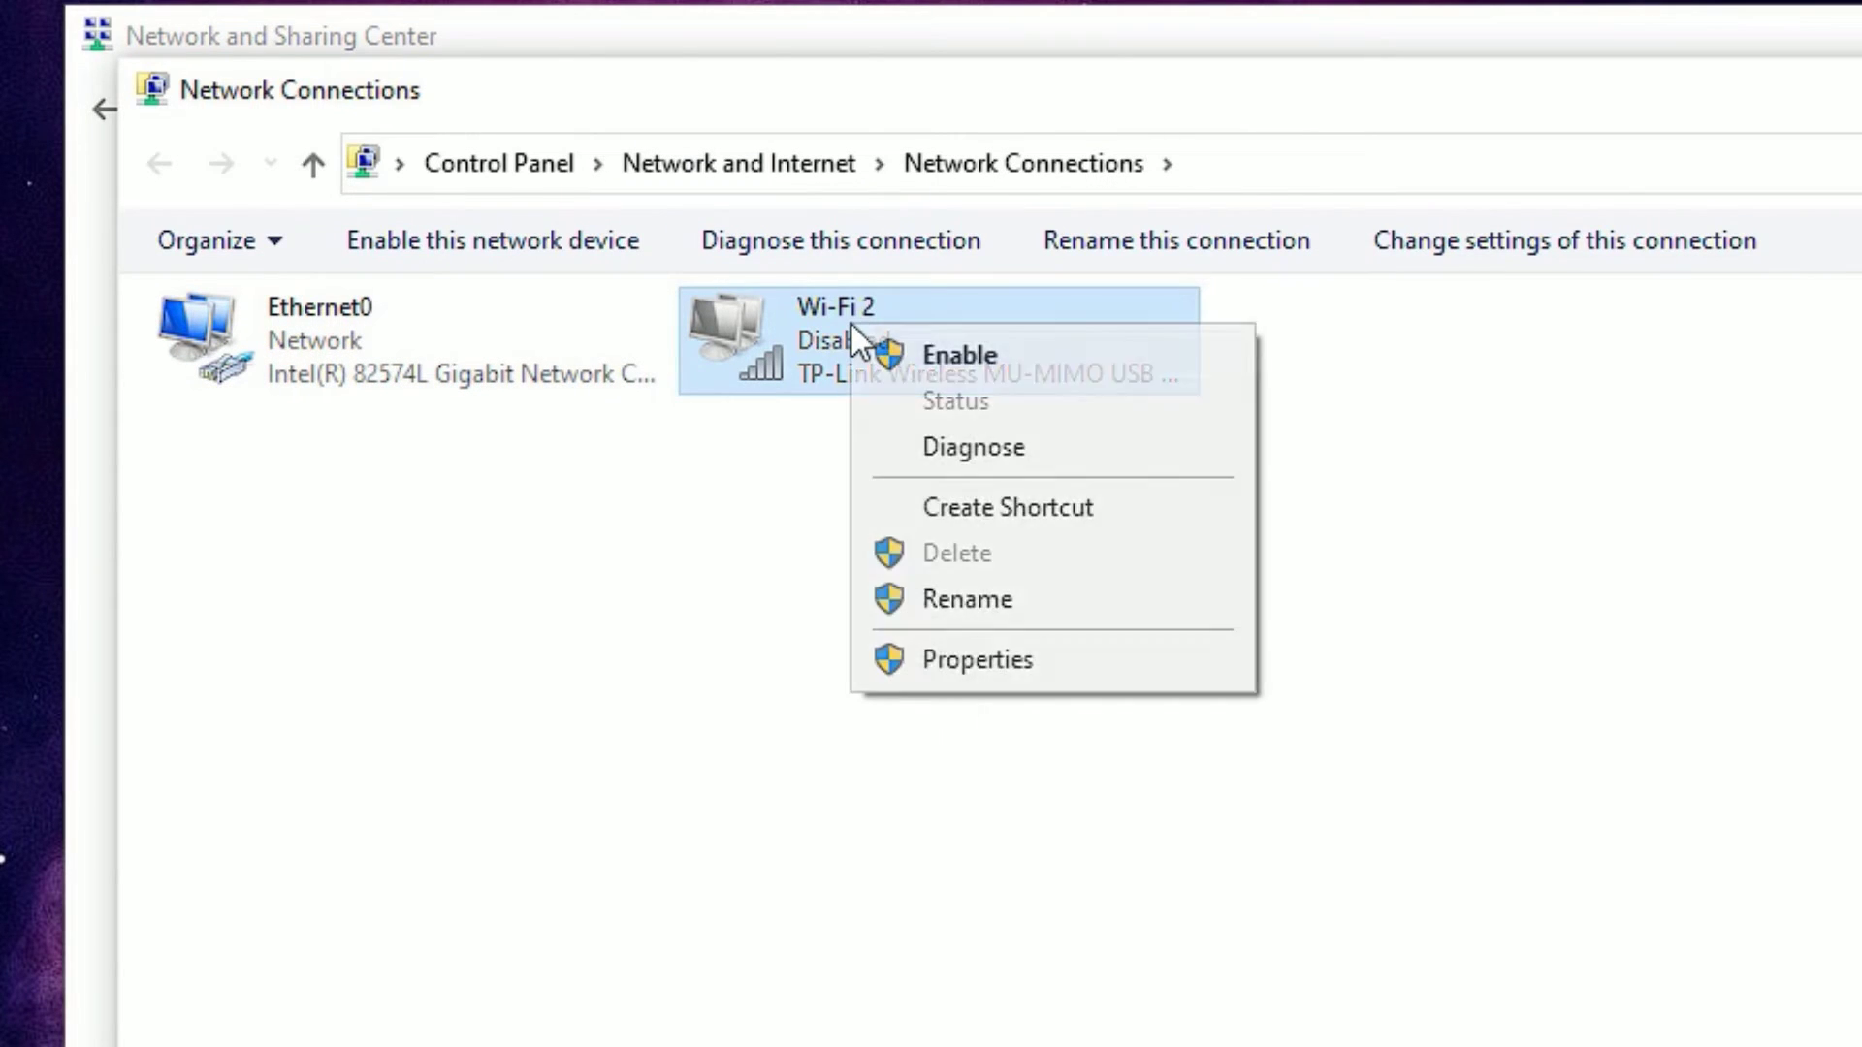
{"action": "left_click", "coordinate": [916, 340]}
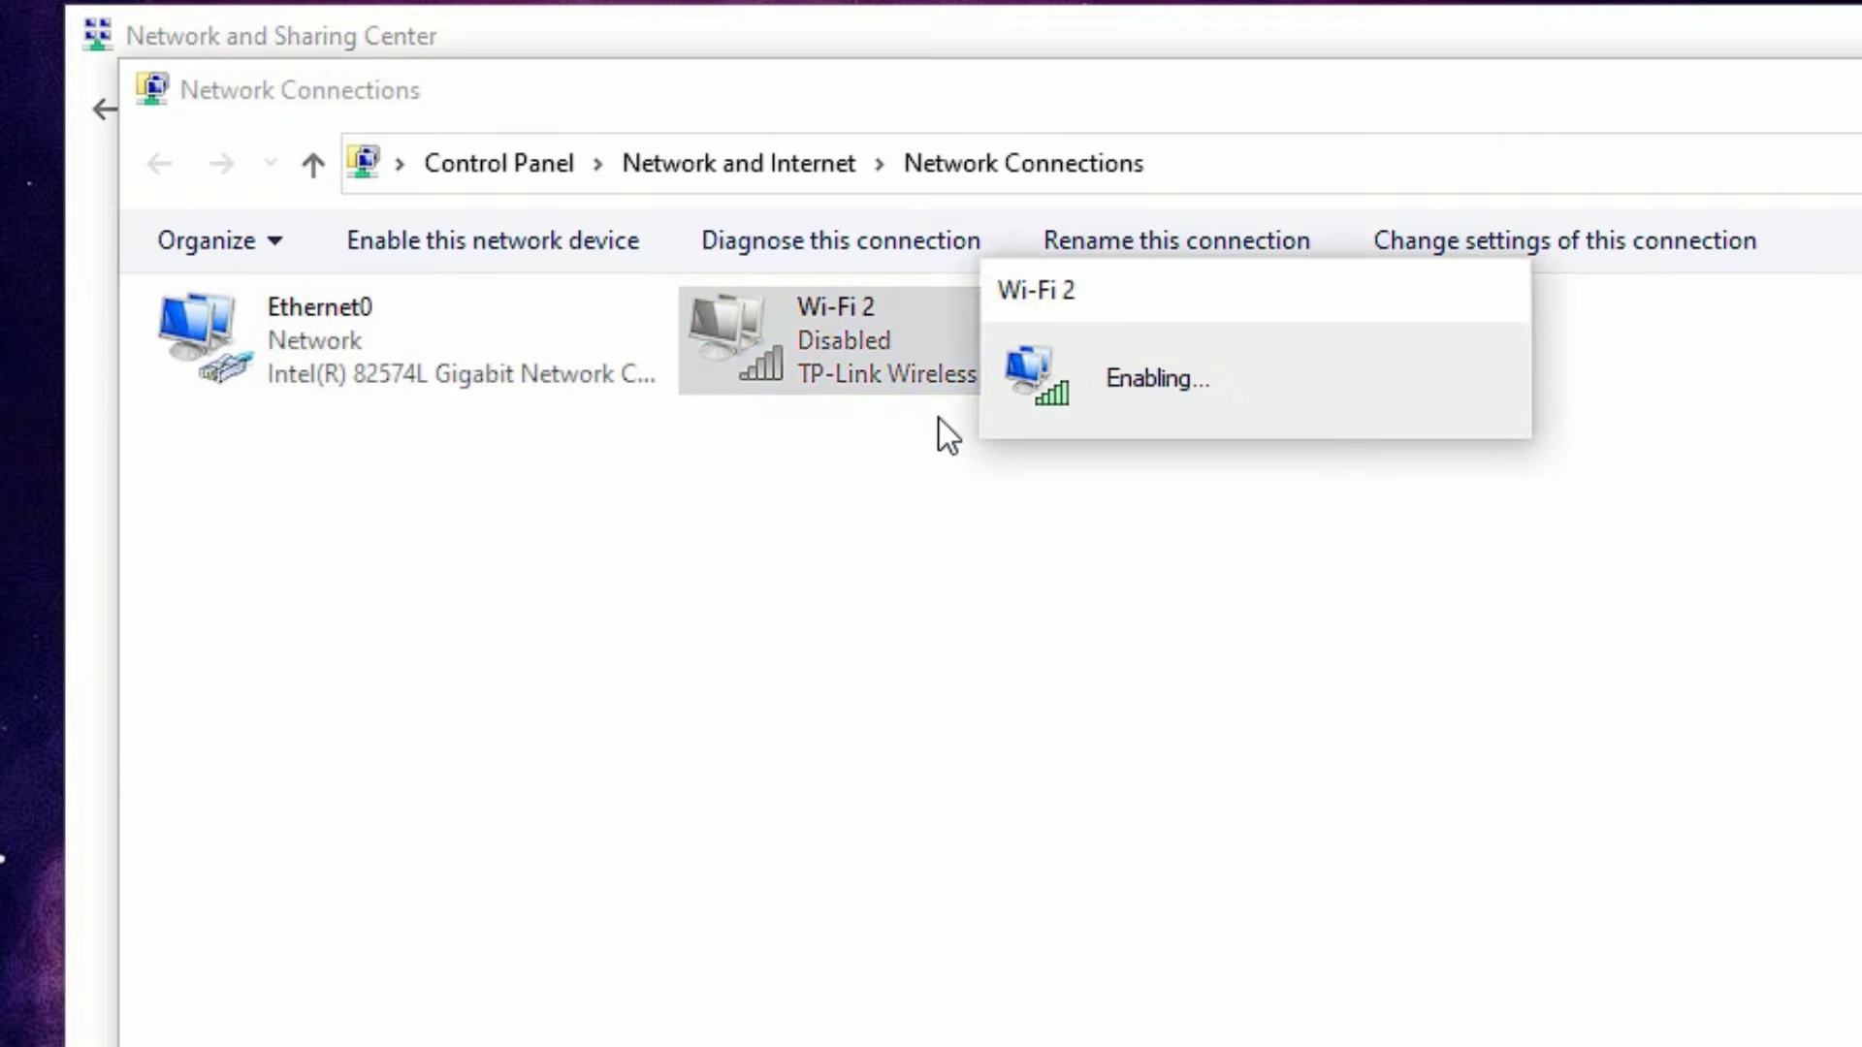
Dismiss the Ethernet0 context menu without changes and close Network Connections with Alt+F4.
{"action": "left_click", "coordinate": [915, 706]}
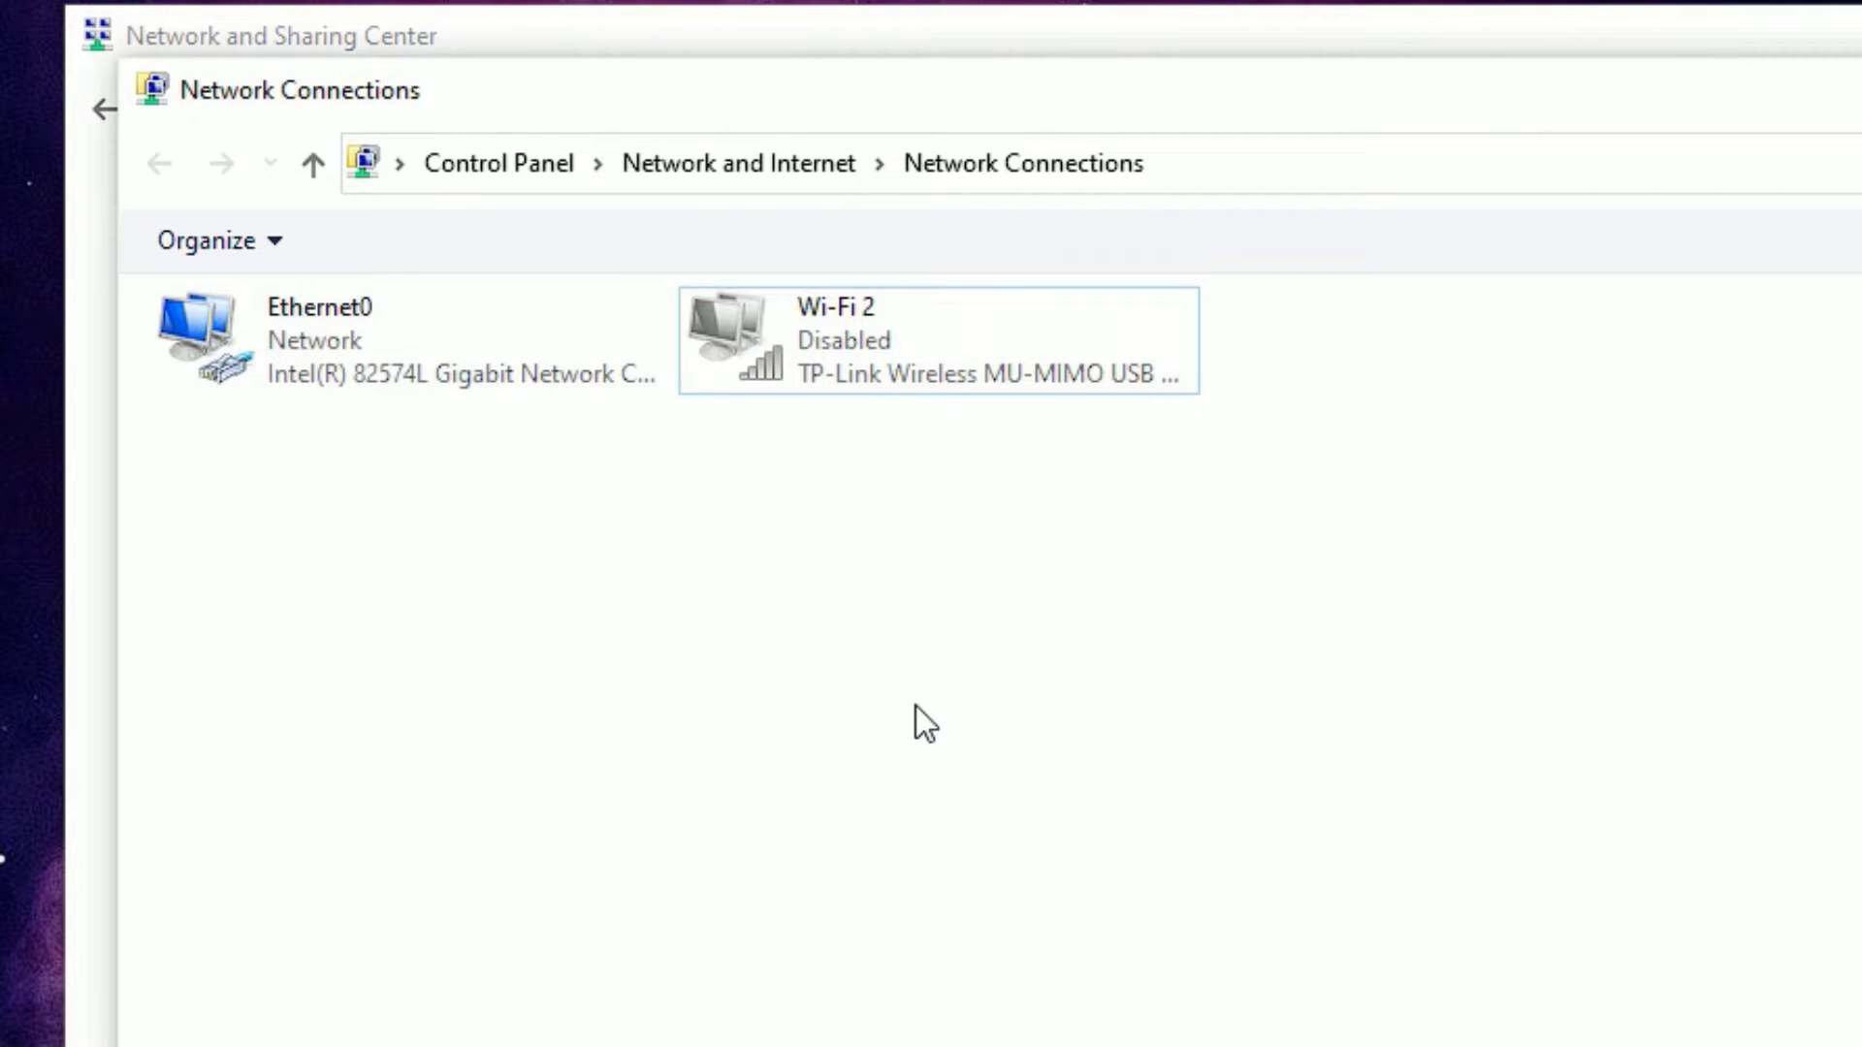
{"action": "right_click", "coordinate": [372, 356]}
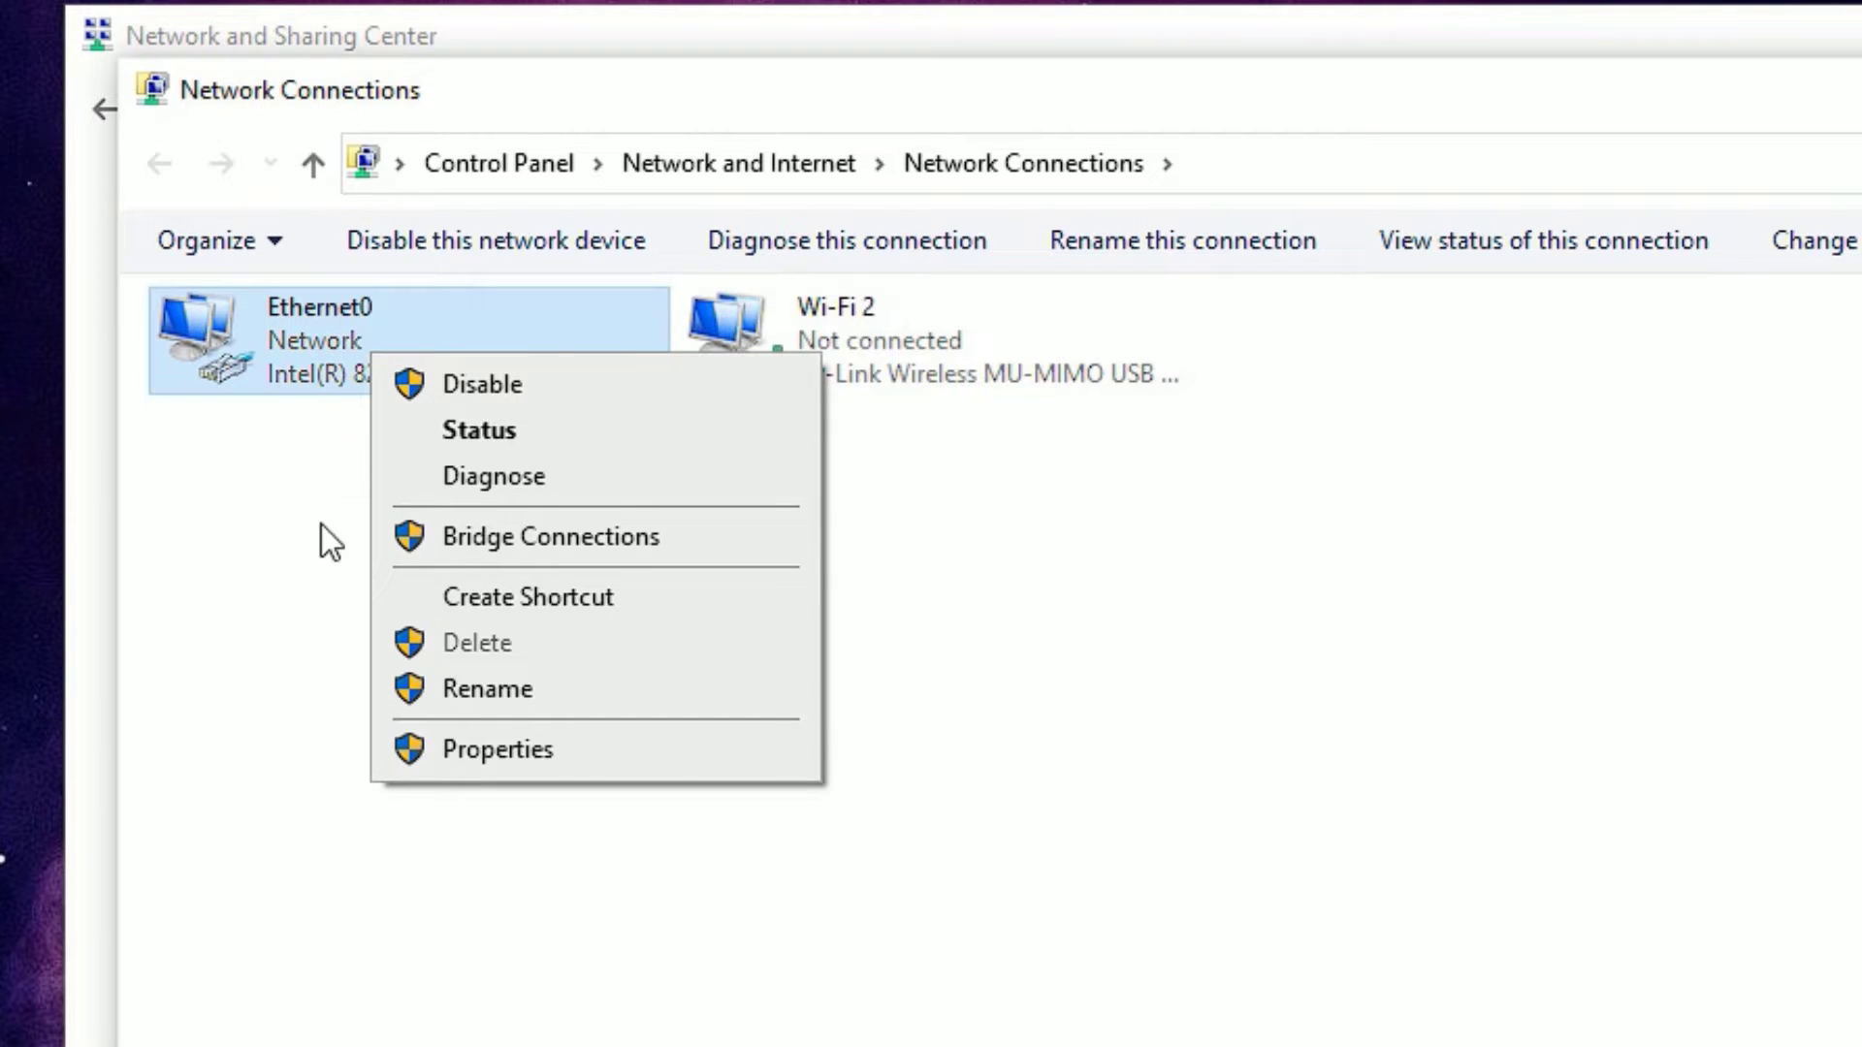
{"action": "left_click", "coordinate": [1034, 722]}
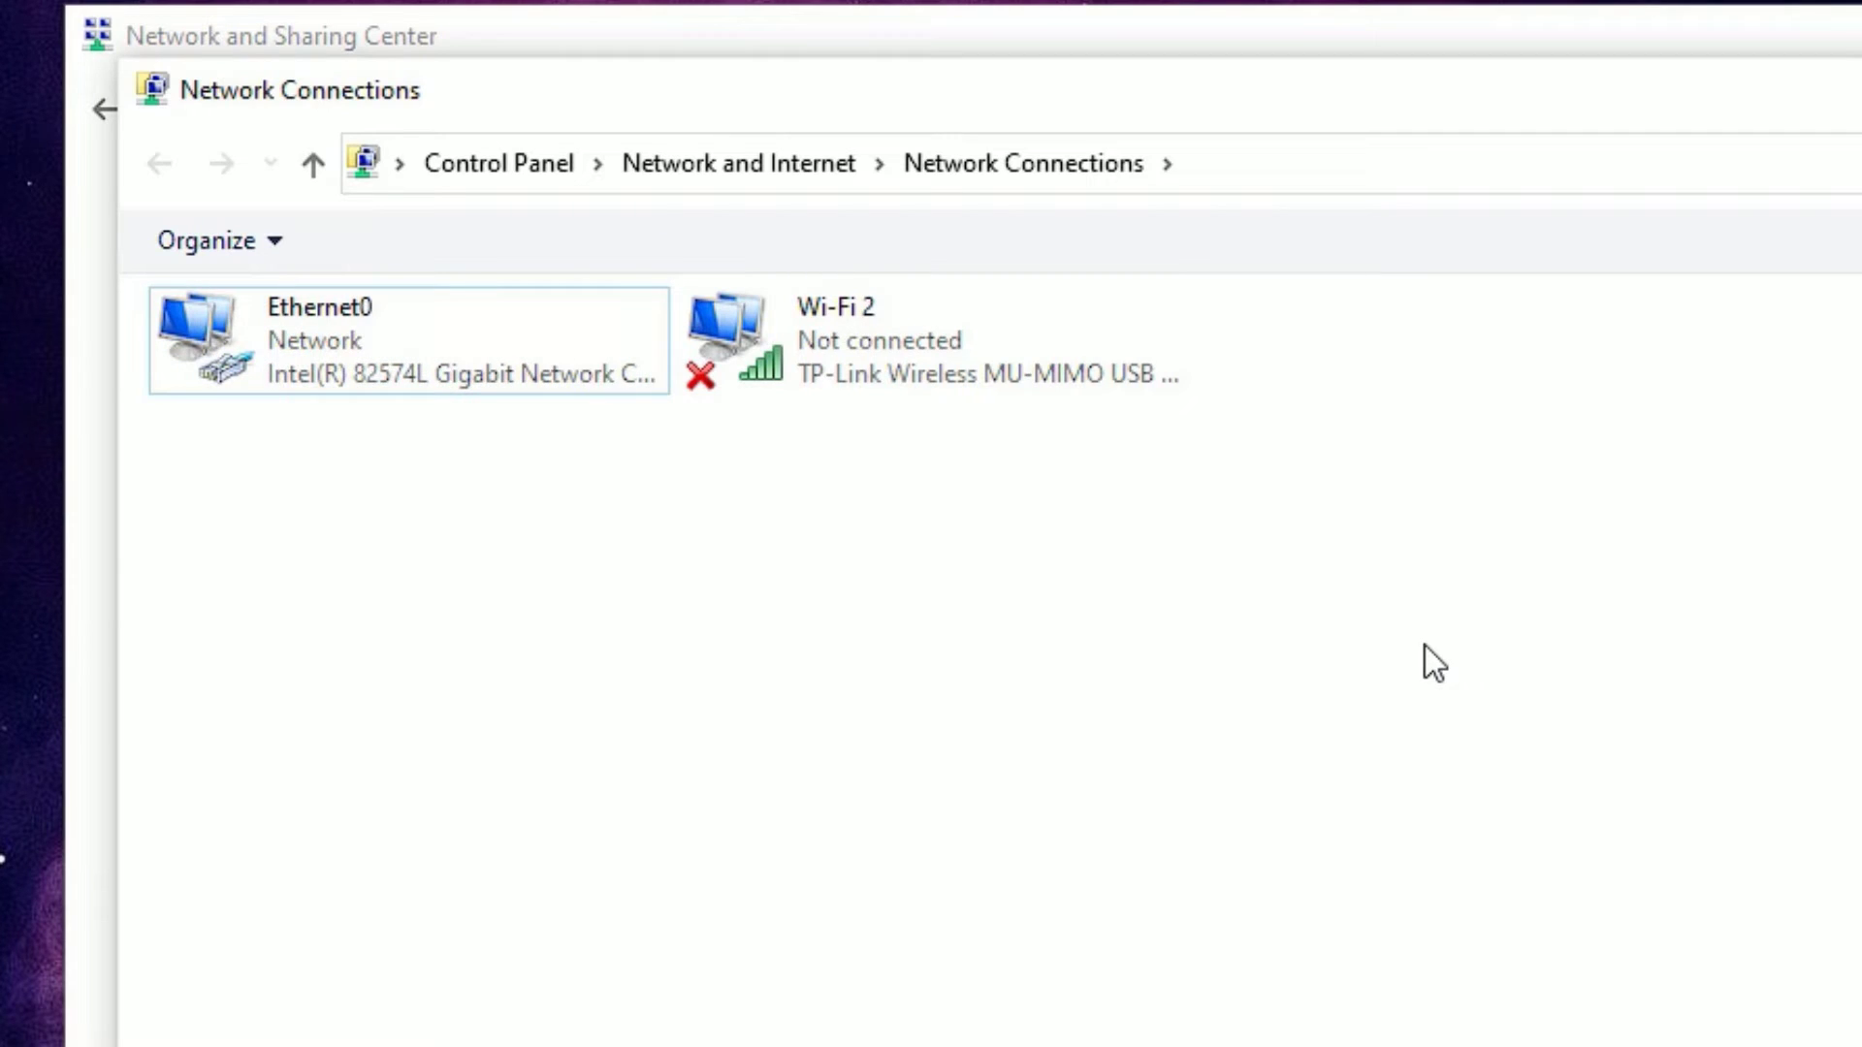
{"action": "key", "text": "alt+F4"}
{"action": "key", "text": "alt+F4"}
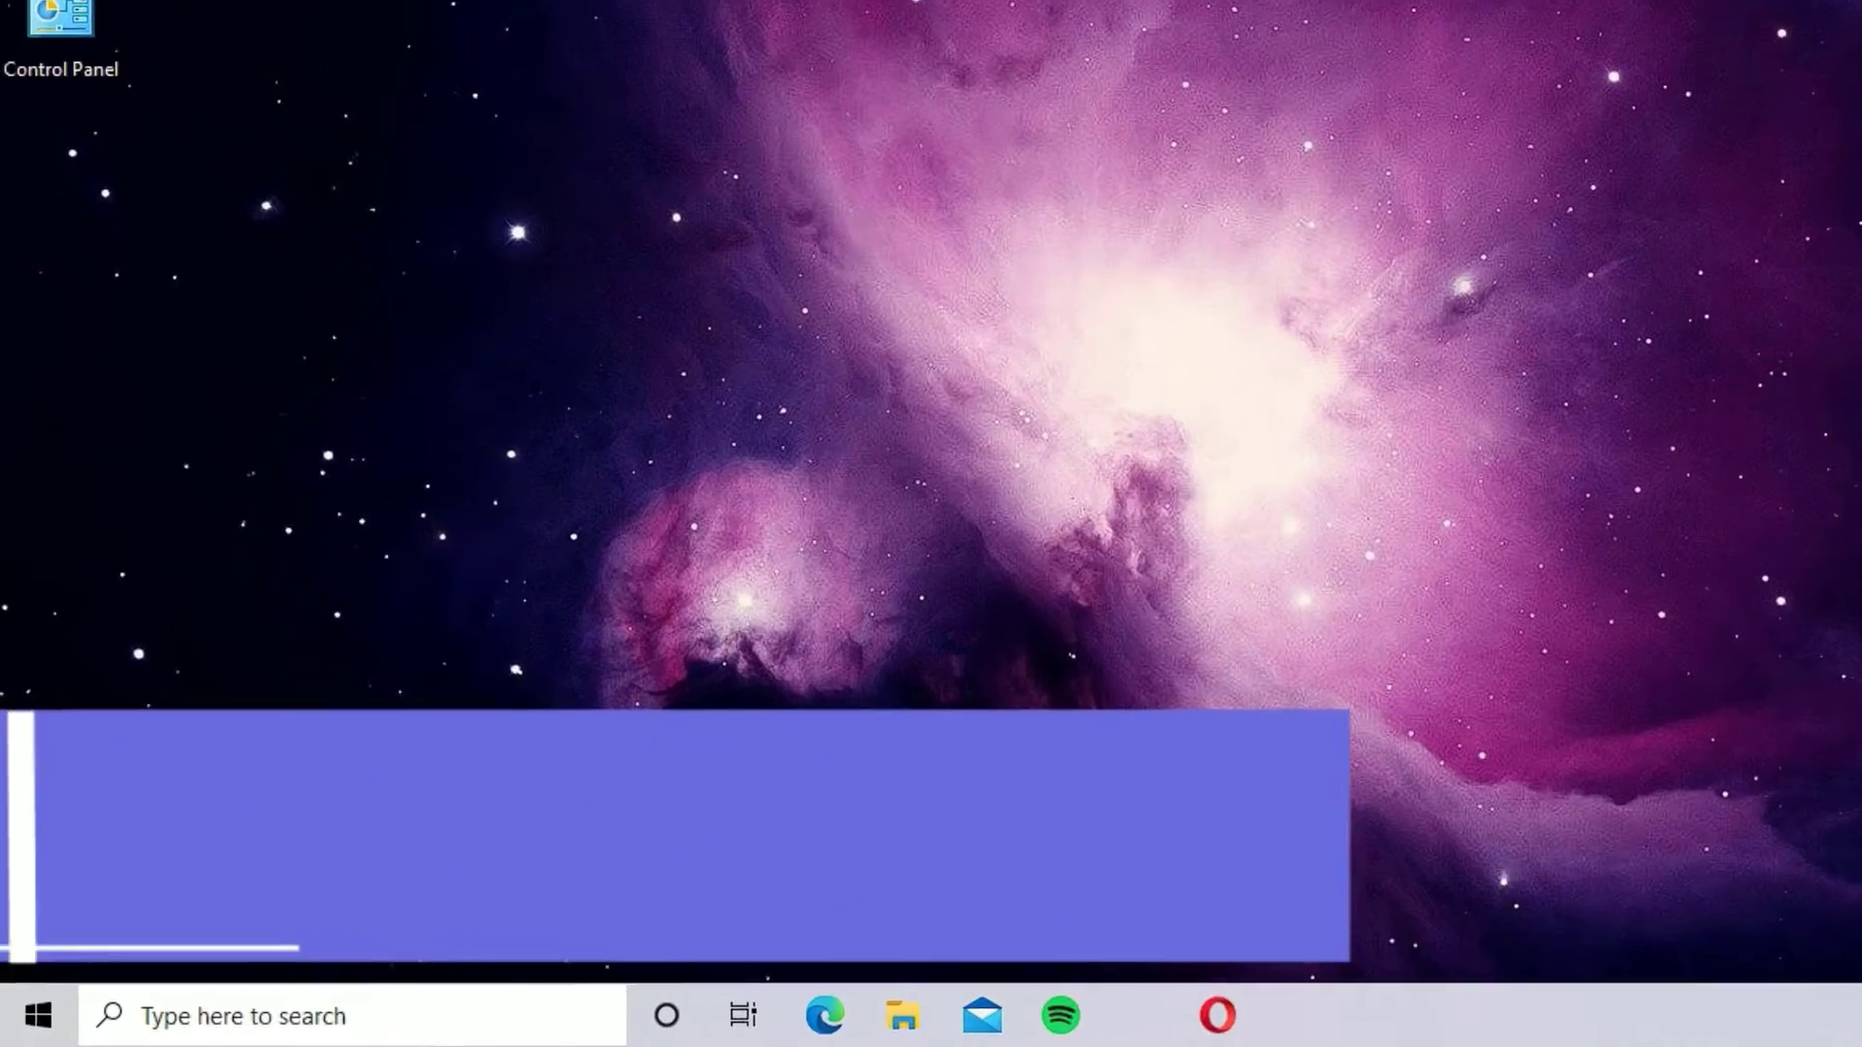
Launch services.msc from the Run dialog, close the Services window, and reopen the search panel.
{"action": "left_click", "coordinate": [200, 1035]}
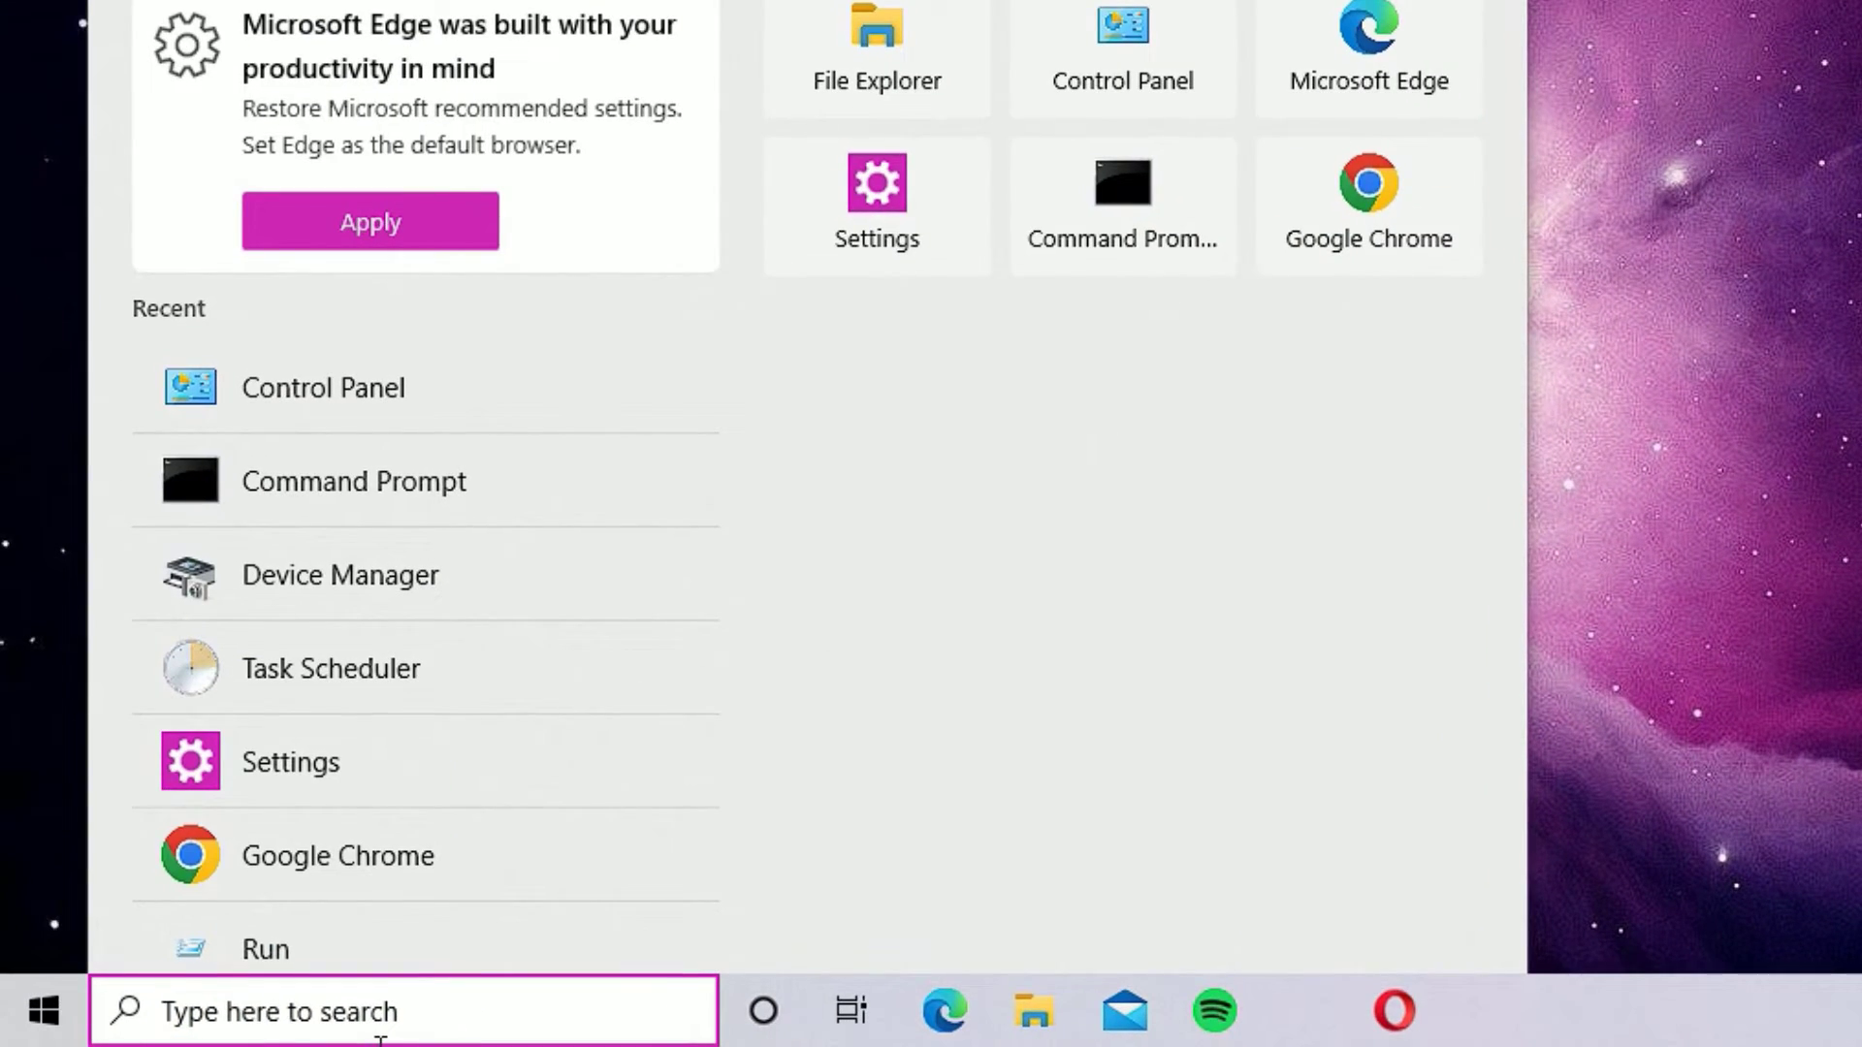
{"action": "left_click", "coordinate": [351, 945]}
{"action": "key", "text": "BackSpace"}
{"action": "type", "text": "ser"}
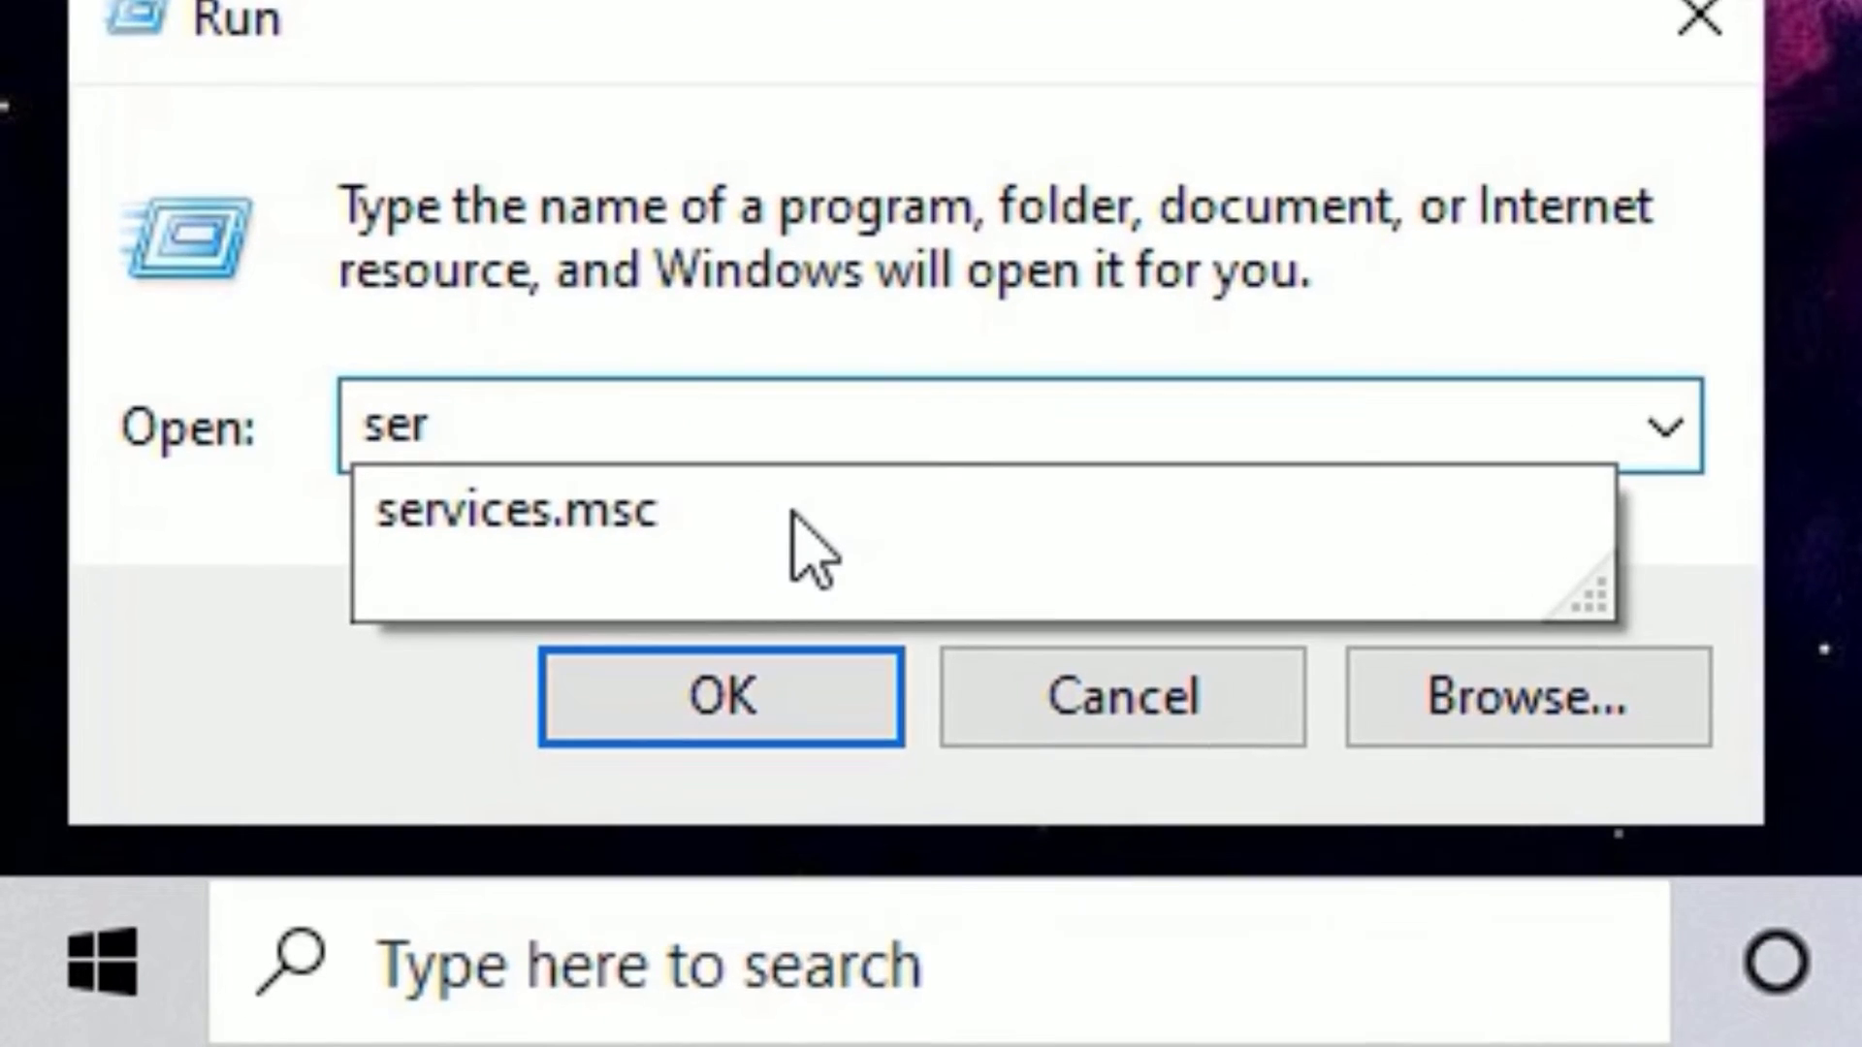
{"action": "key", "text": "Down"}
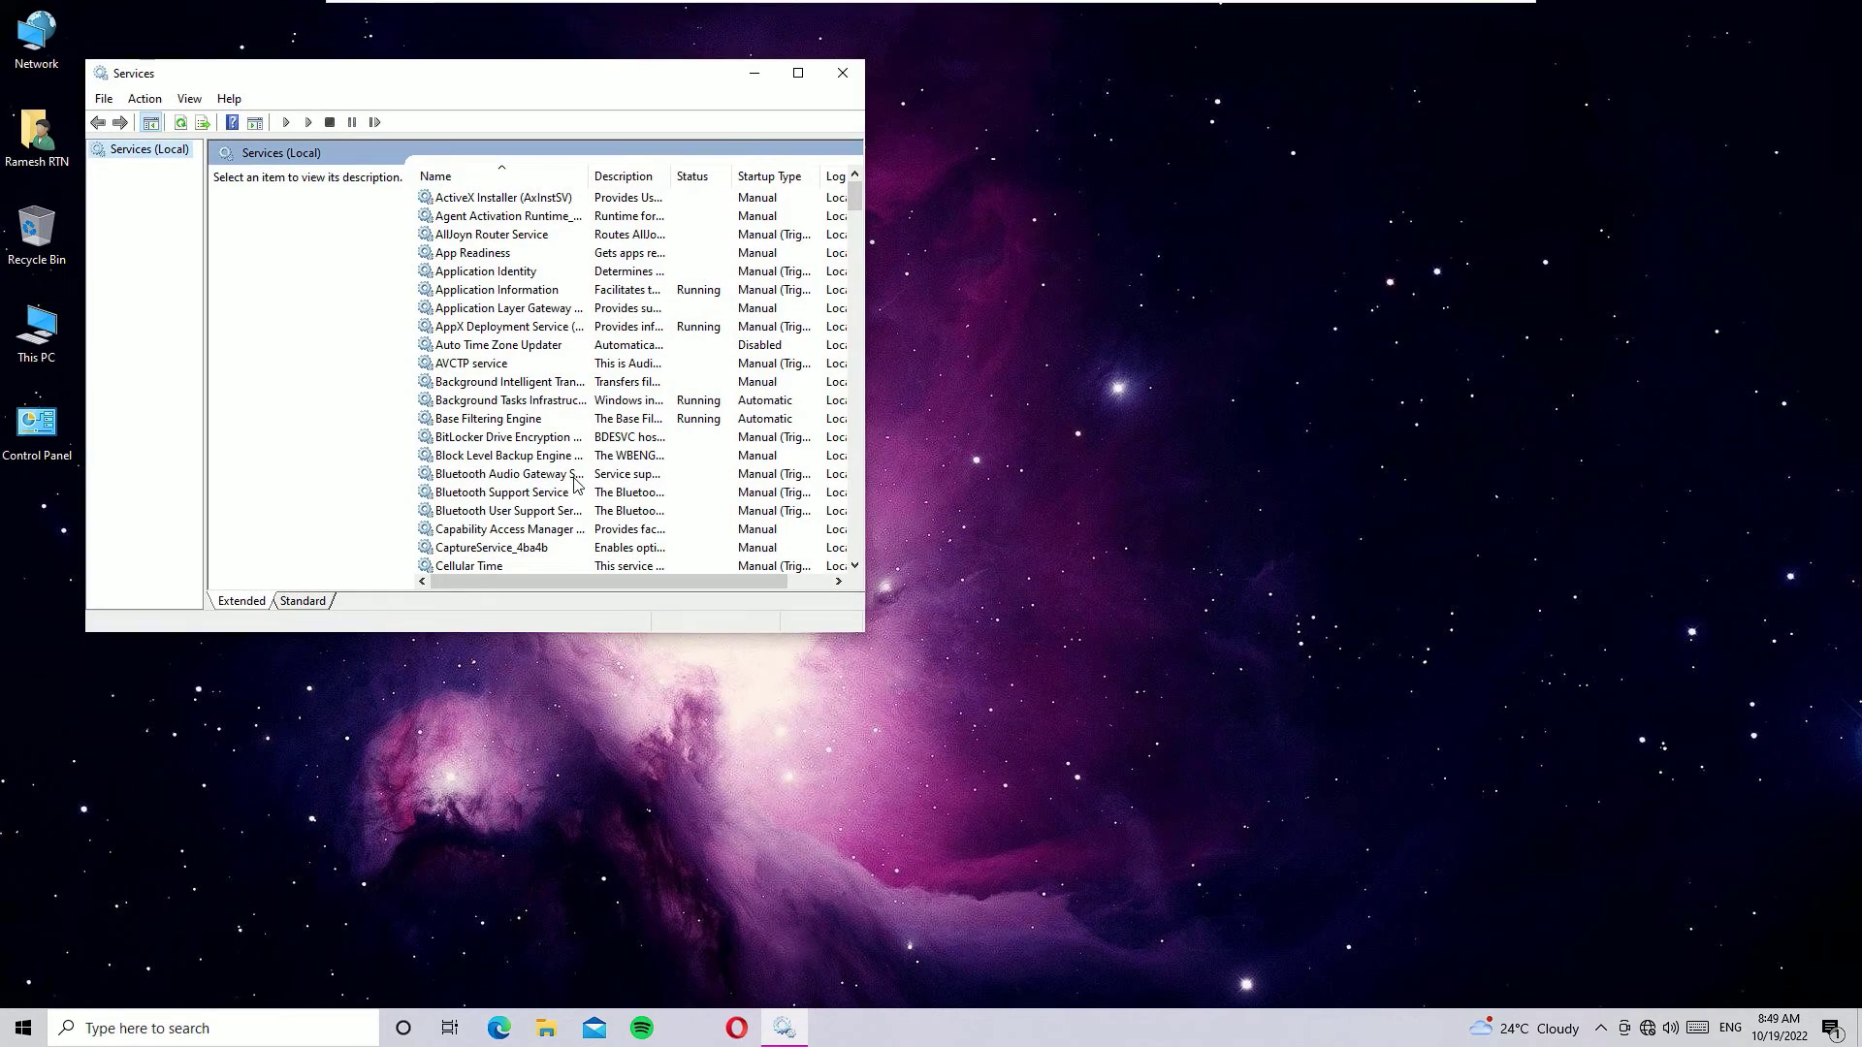
{"action": "left_click", "coordinate": [575, 478]}
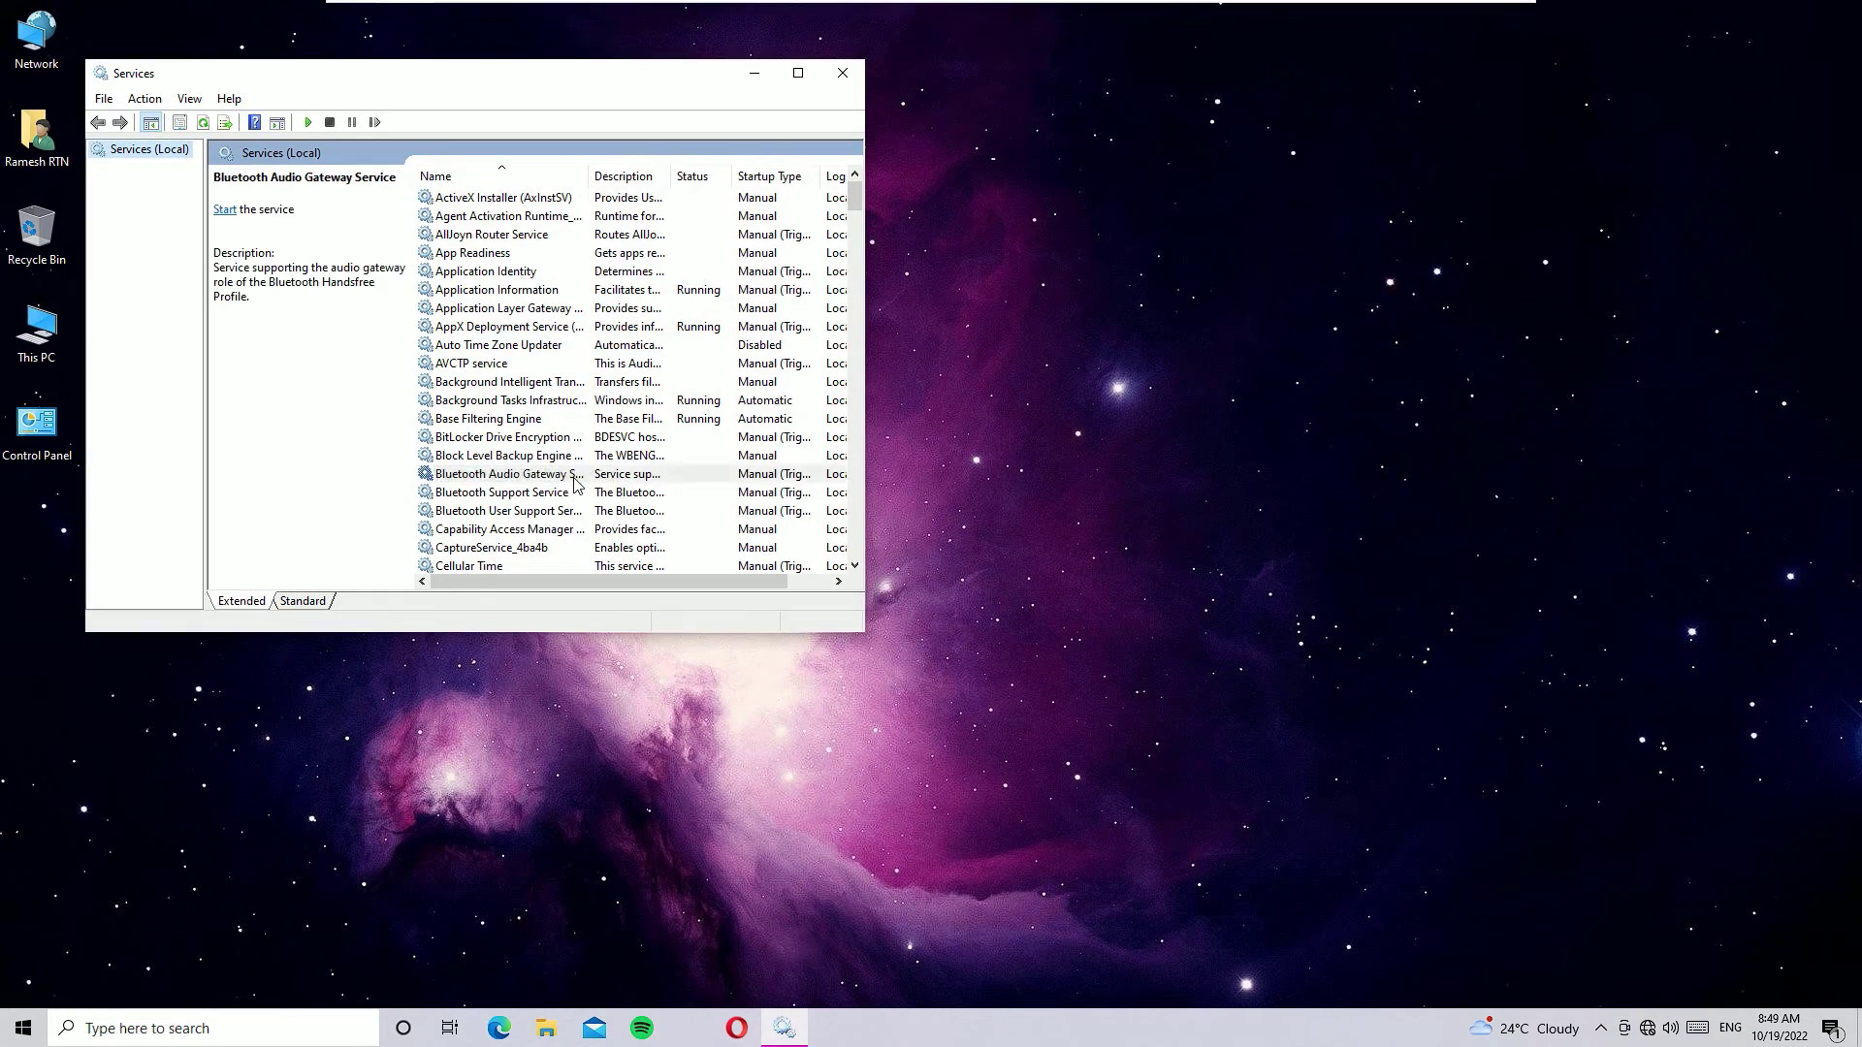
{"action": "left_click", "coordinate": [825, 82]}
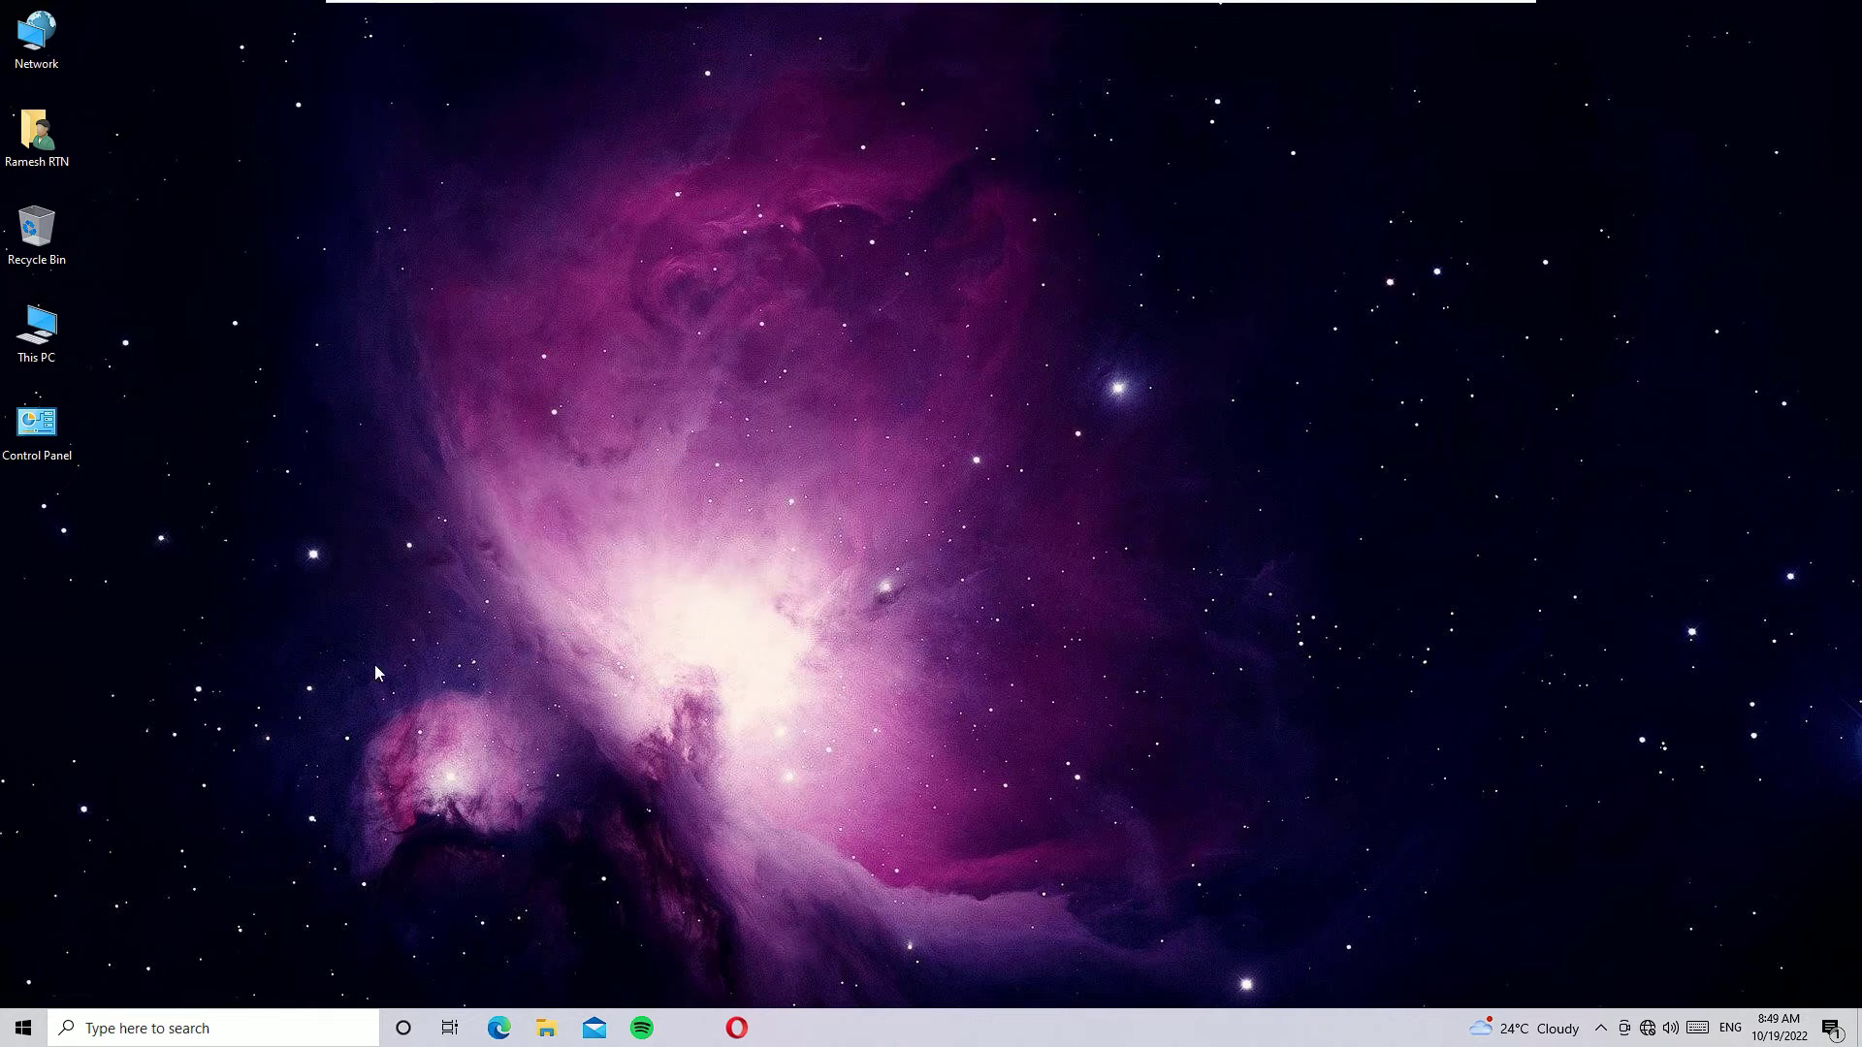
{"action": "left_click", "coordinate": [250, 1028]}
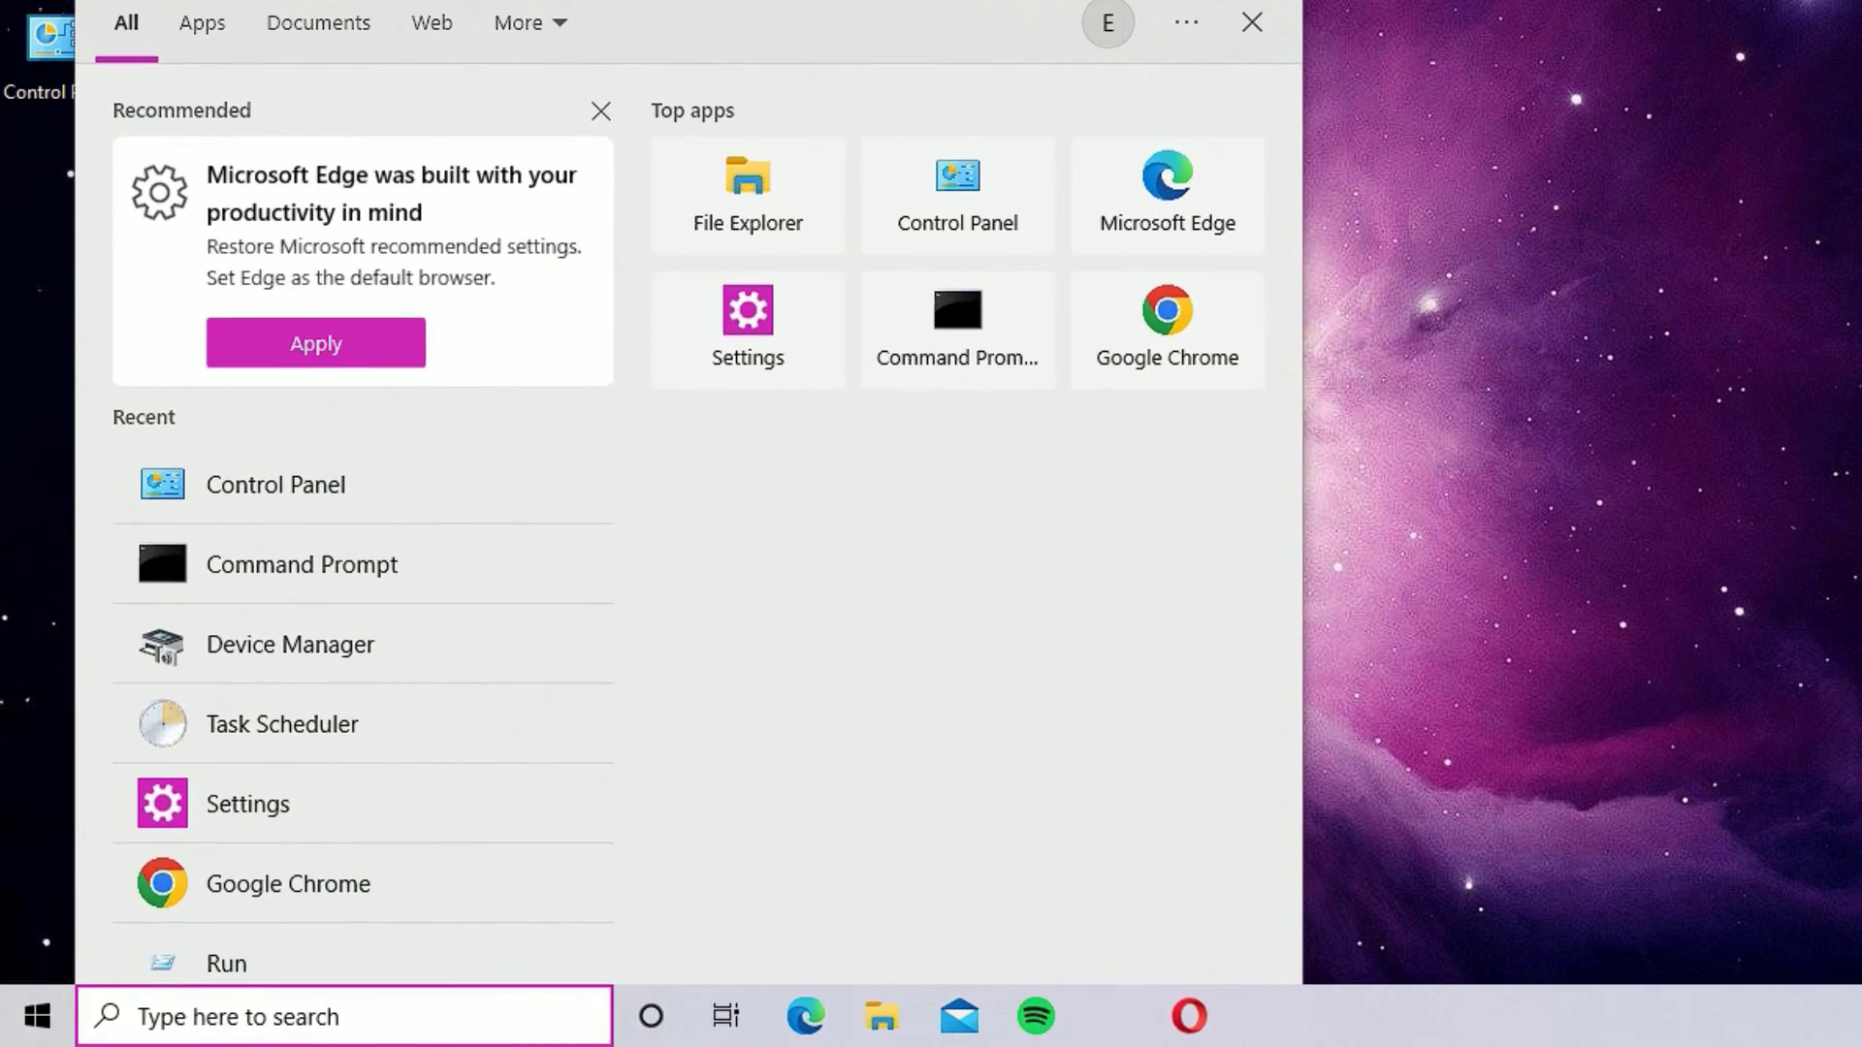
Search 'serv' and launch the Services console.
{"action": "type", "text": "serv"}
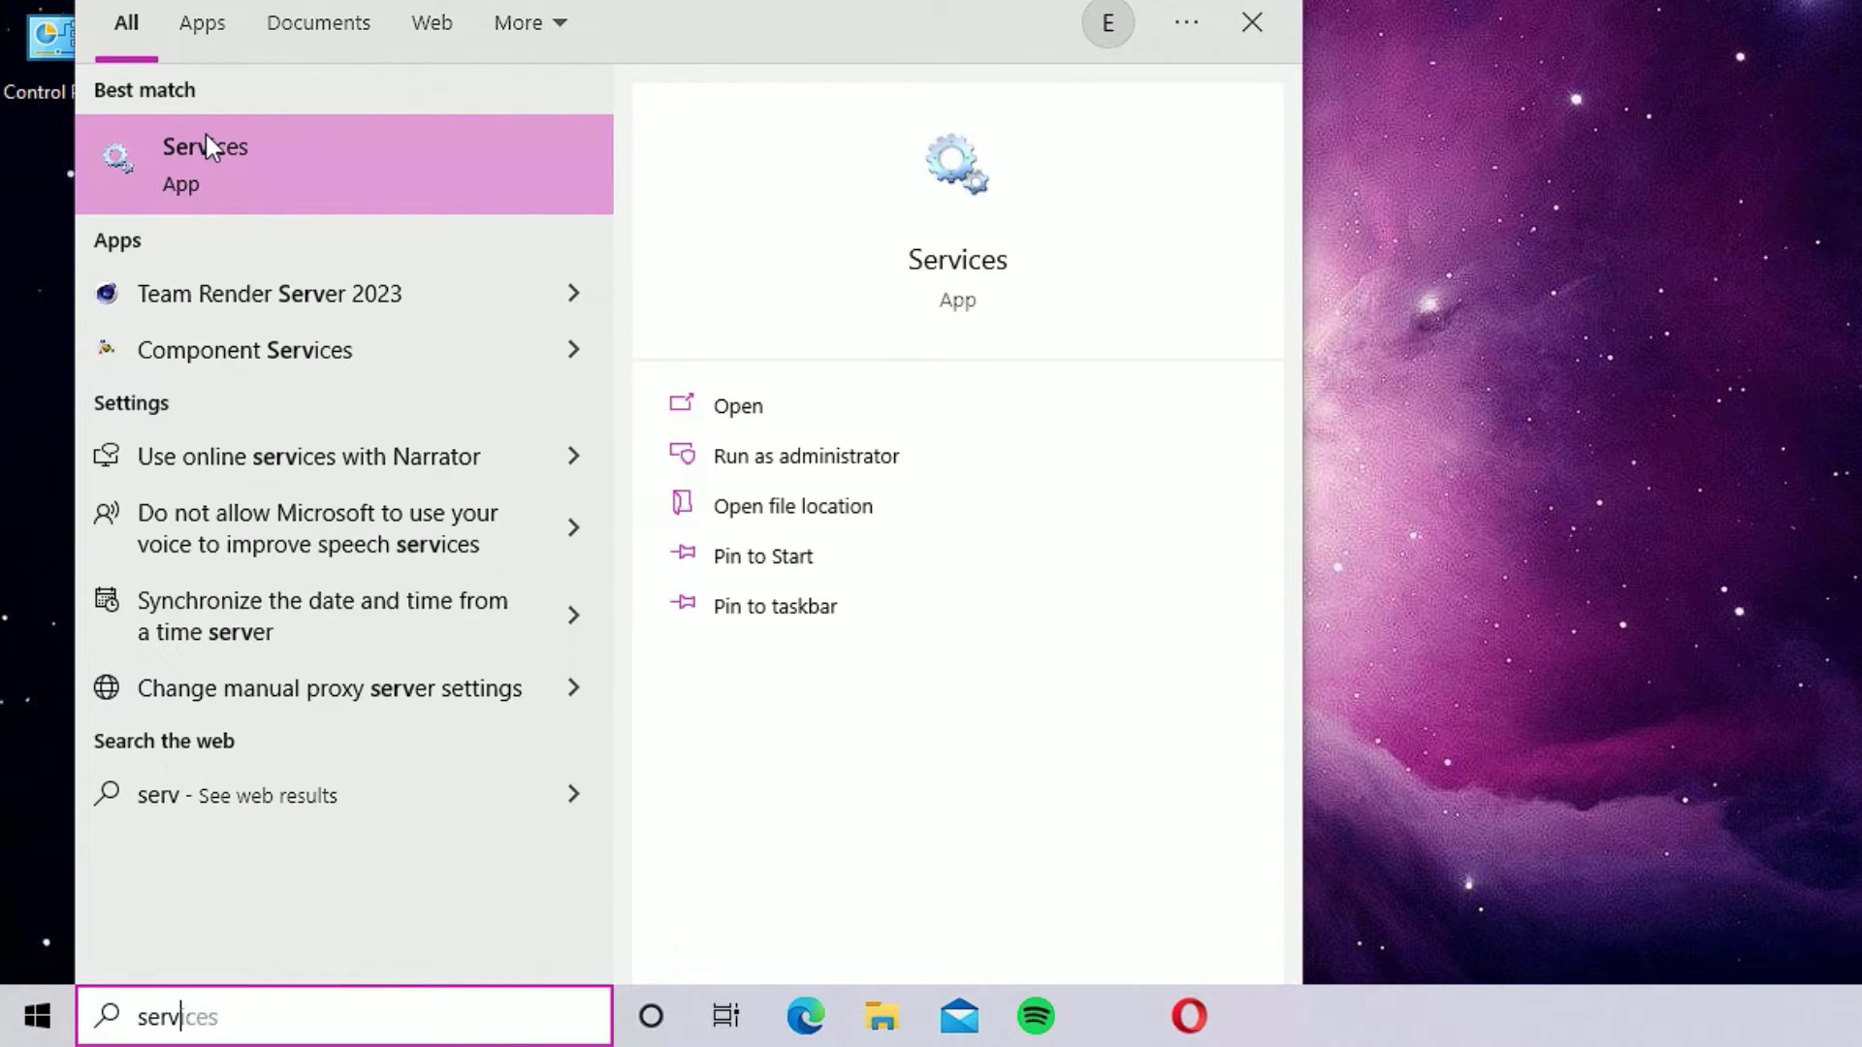
{"action": "left_click", "coordinate": [171, 161]}
{"action": "left_click", "coordinate": [906, 655]}
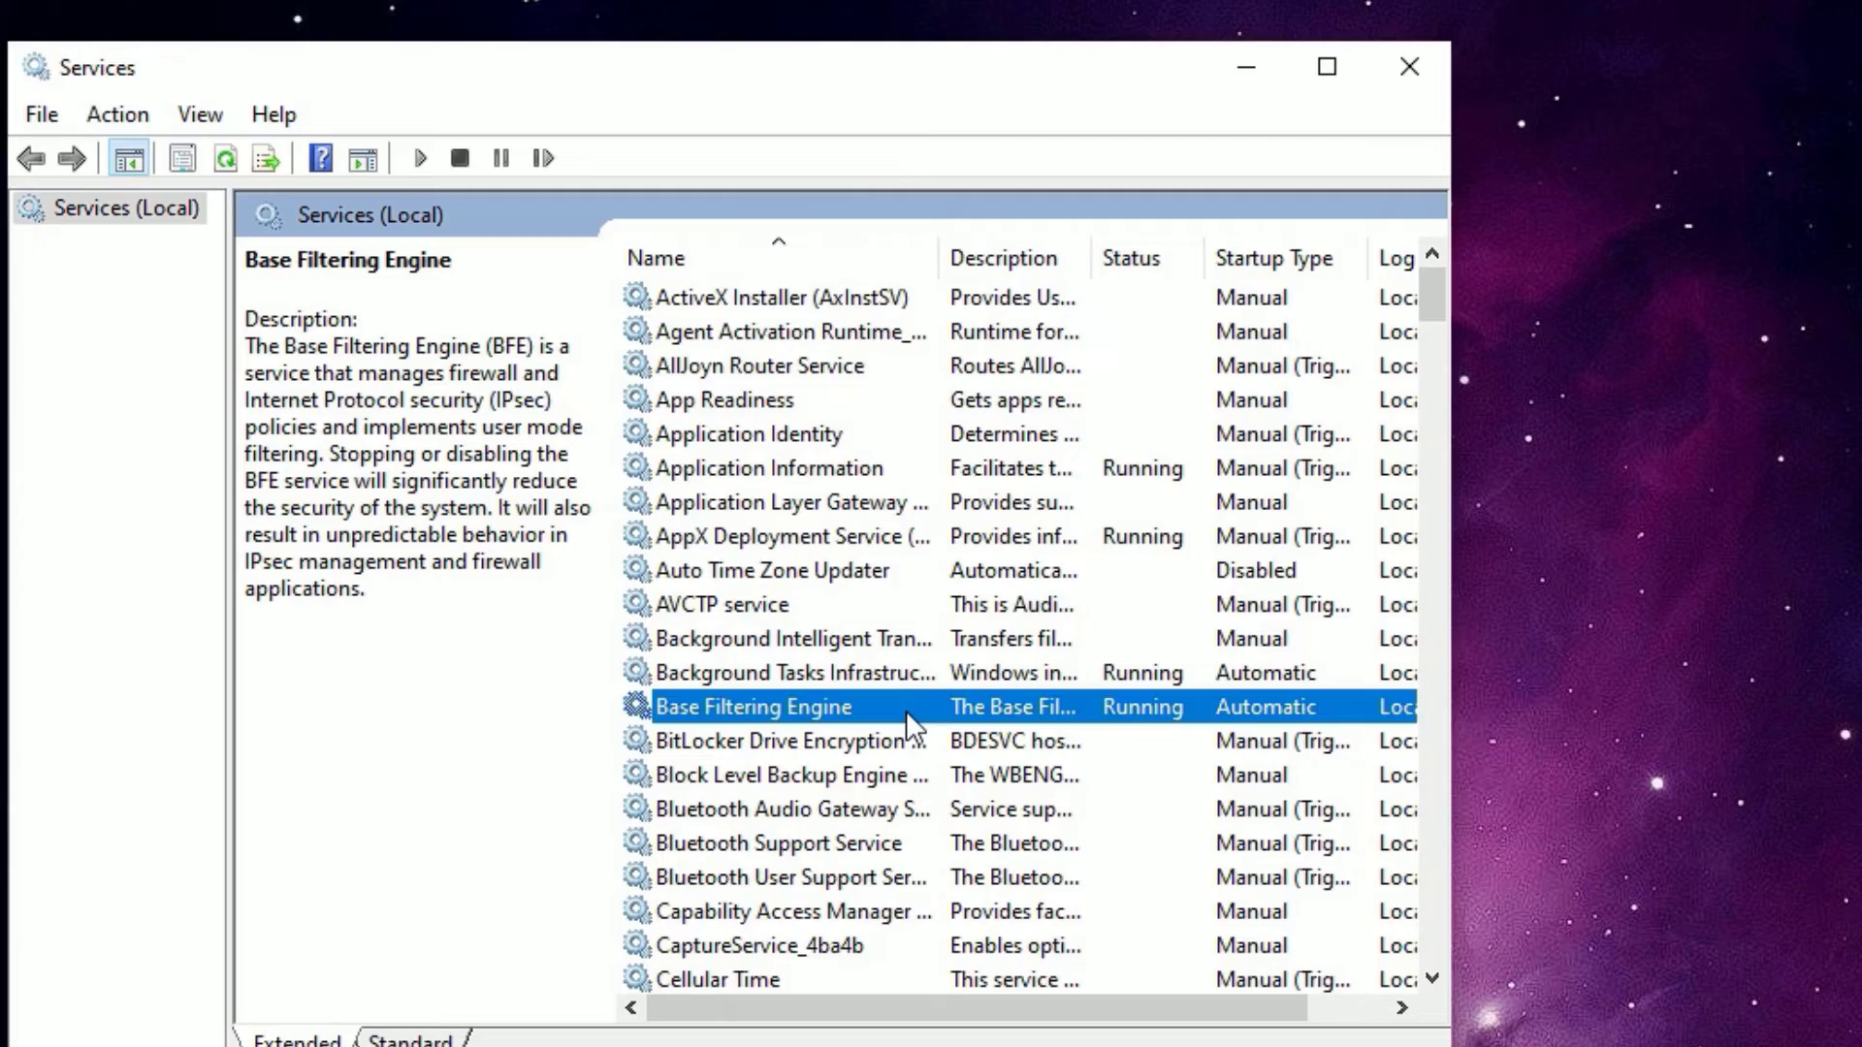
Scroll down to WLAN AutoConfig and open its Properties dialog.
{"action": "scroll", "coordinate": [1290, 456], "scroll_direction": "down", "scroll_amount": 11}
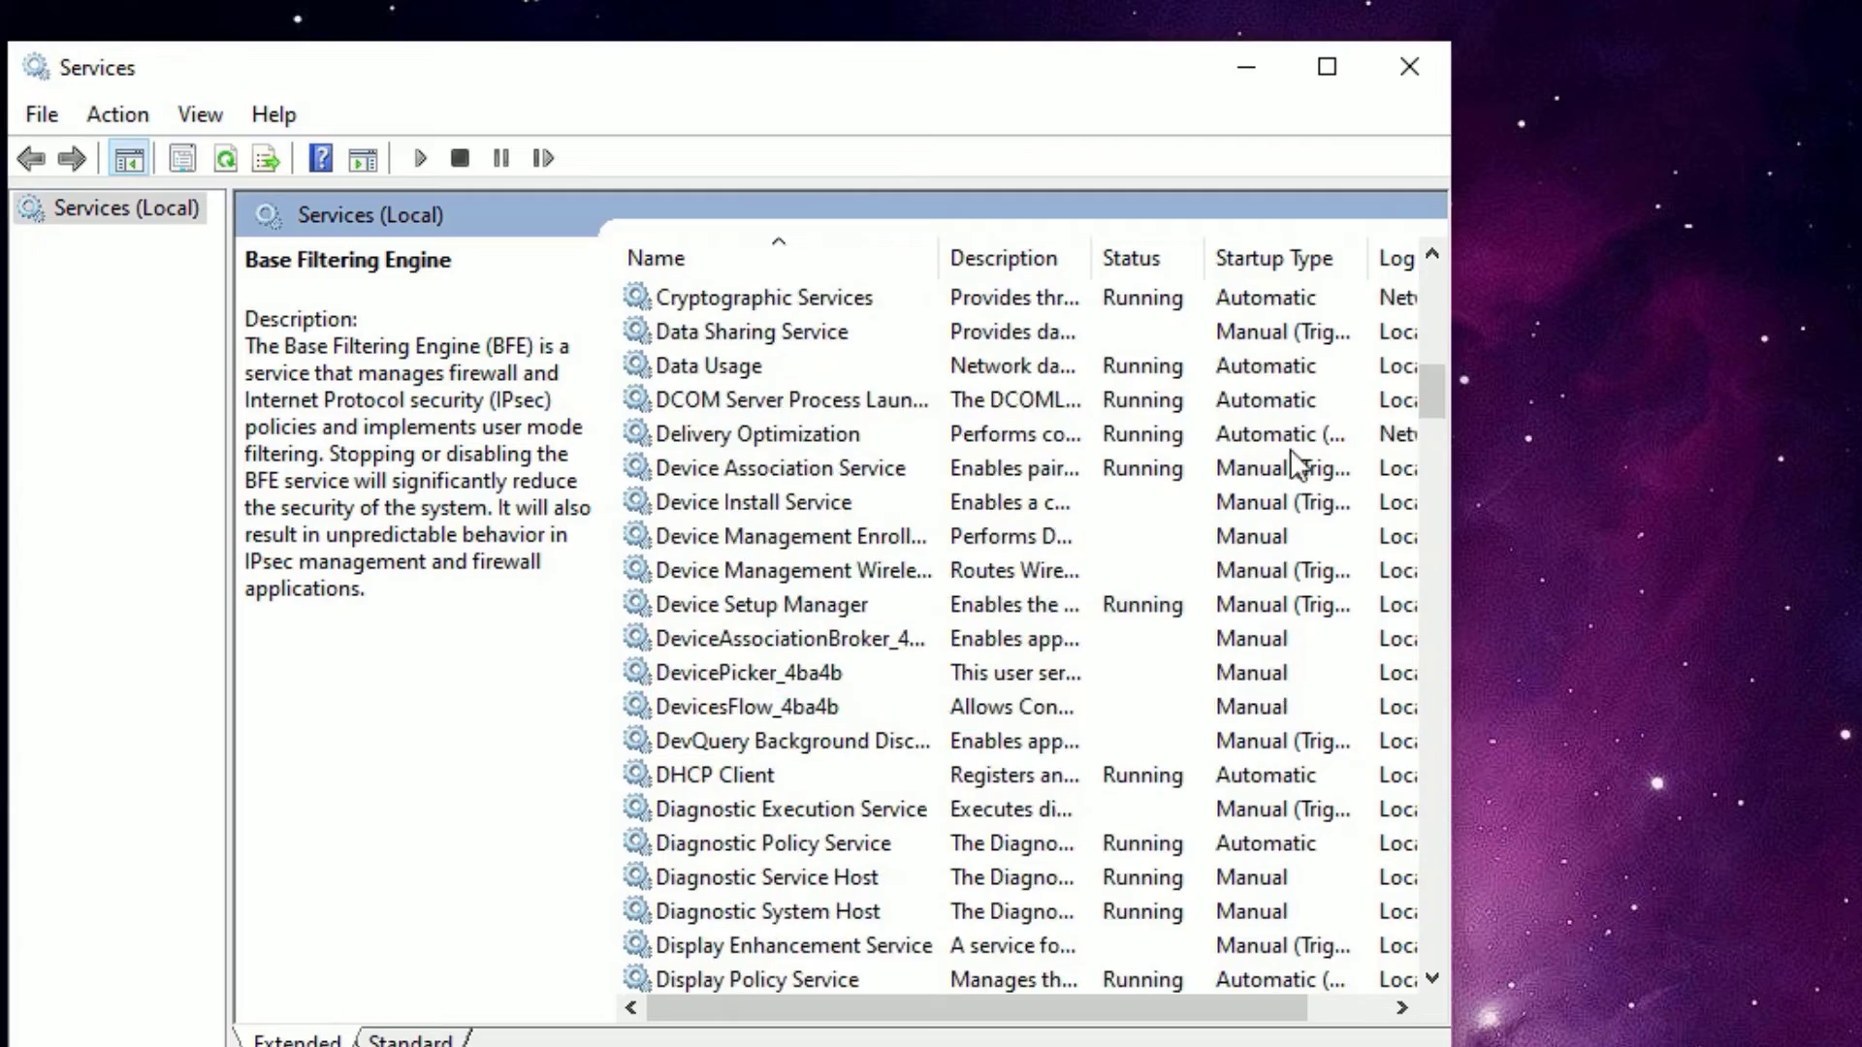
{"action": "left_click_drag", "start_coordinate": [1436, 372], "coordinate": [1435, 838]}
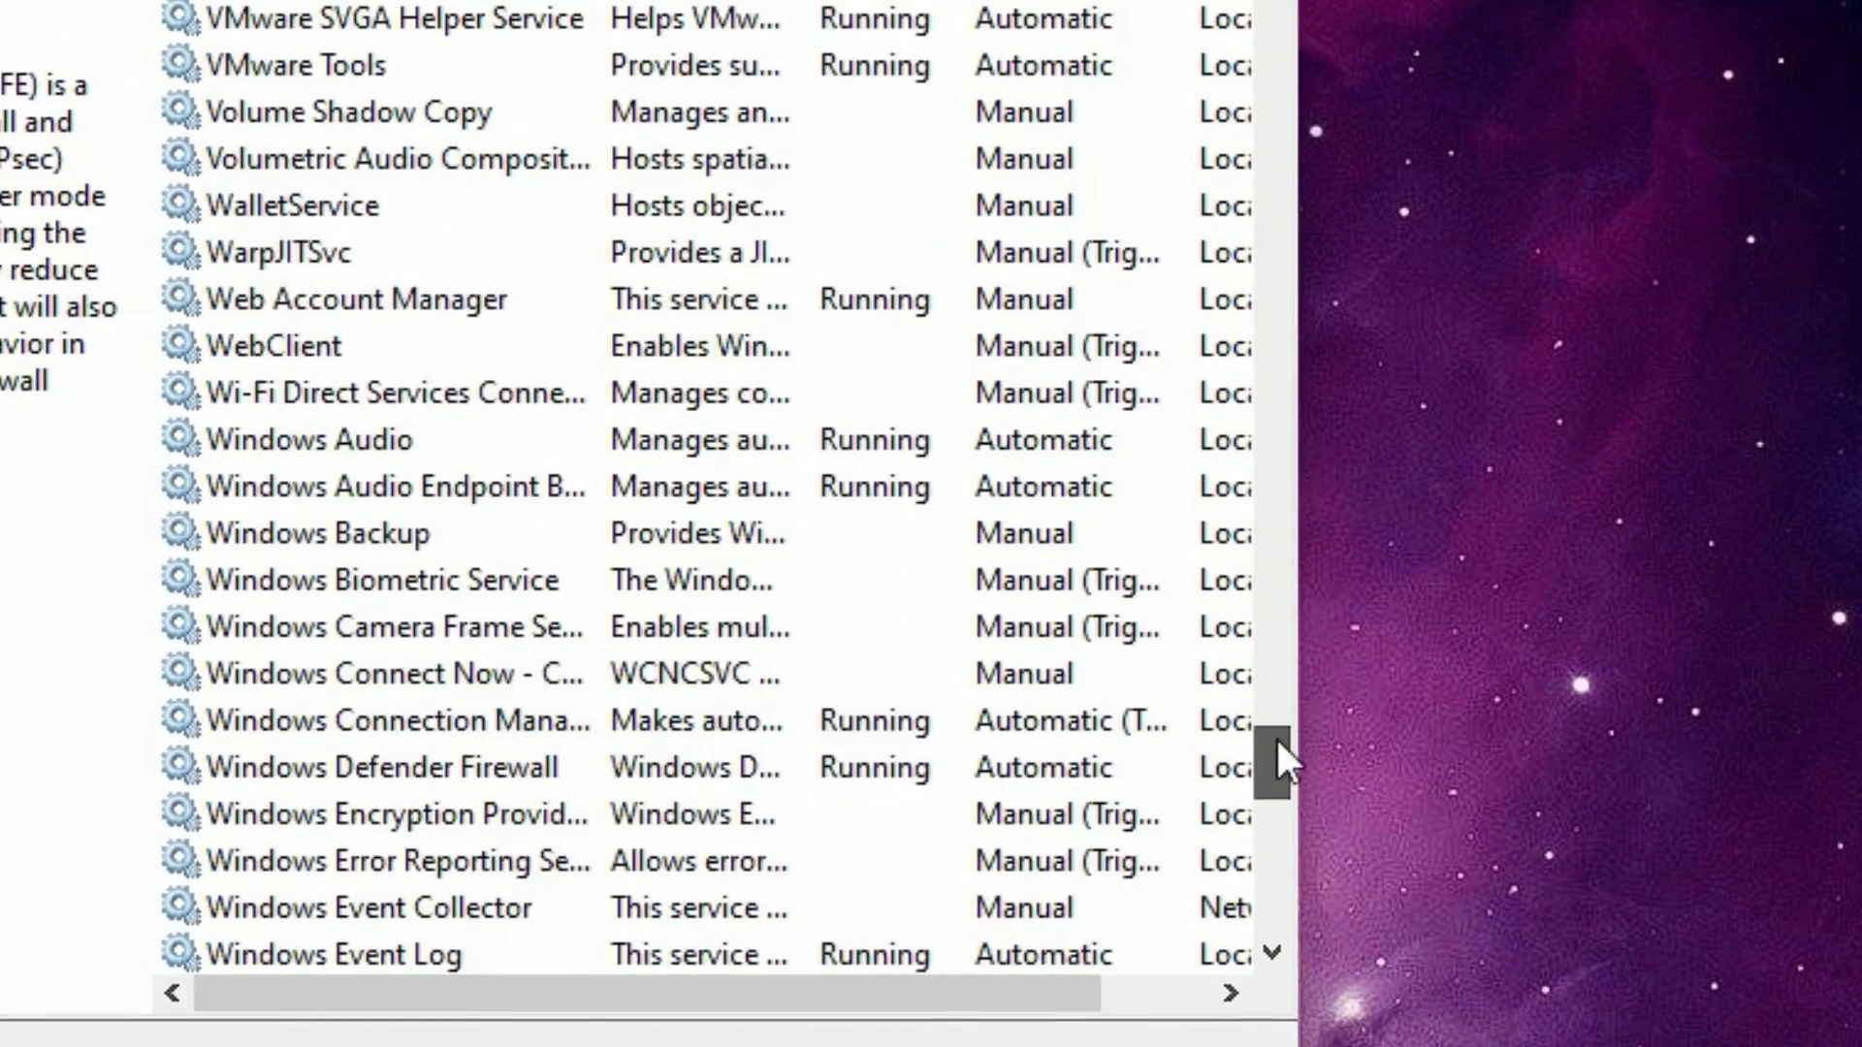
{"action": "left_click_drag", "start_coordinate": [1277, 742], "coordinate": [1273, 748]}
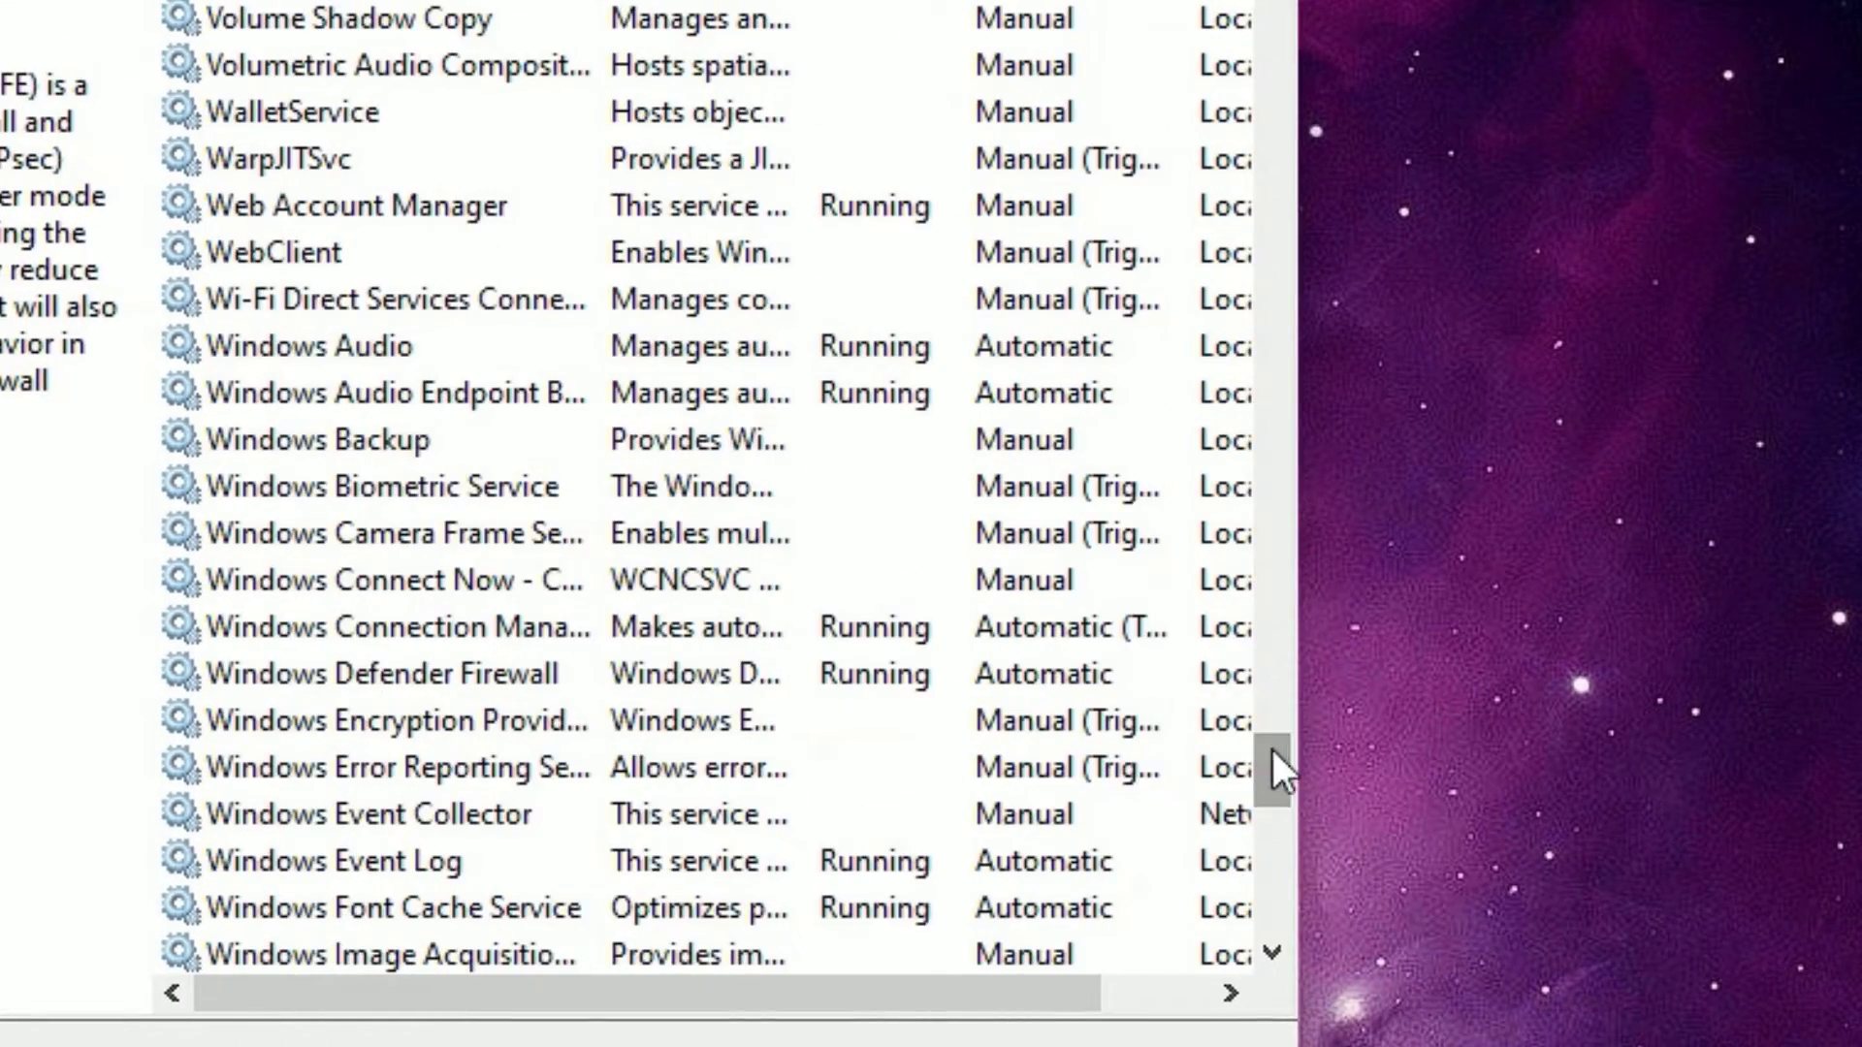
{"action": "scroll", "coordinate": [845, 781], "scroll_direction": "down", "scroll_amount": 11}
{"action": "left_click", "coordinate": [326, 533]}
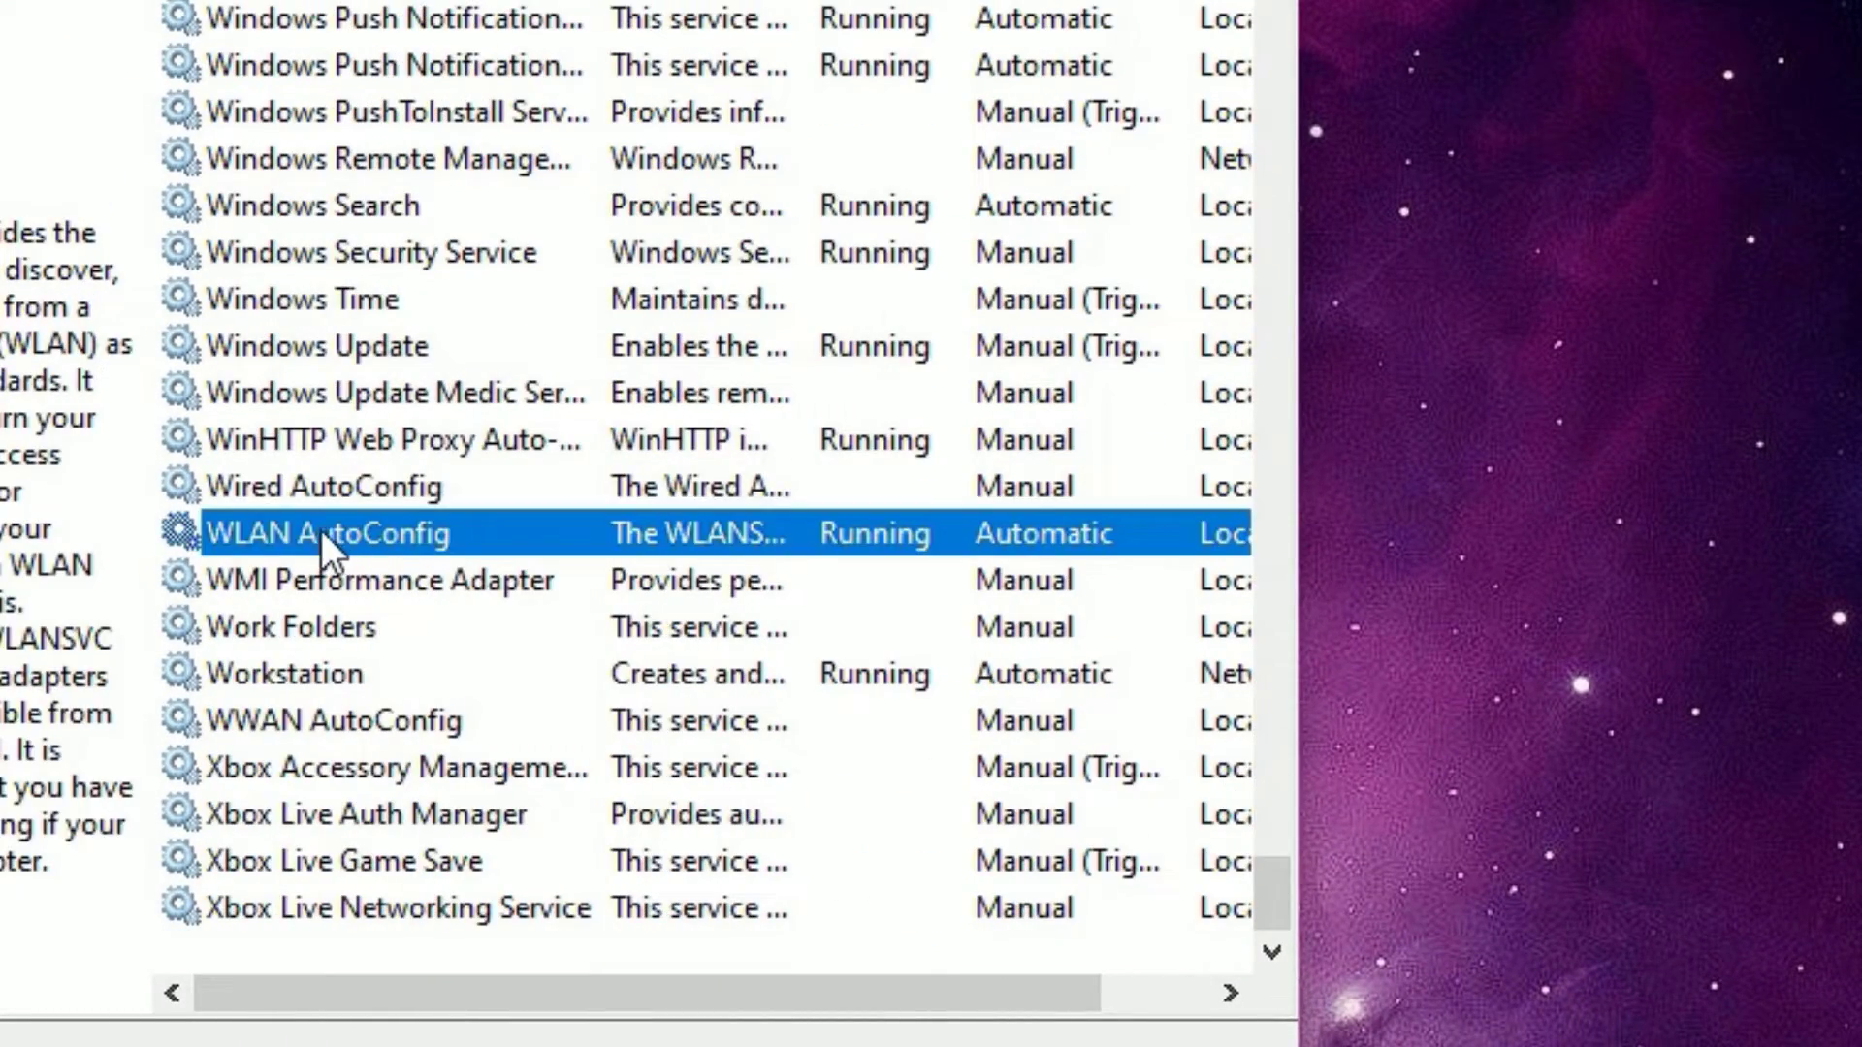
{"action": "right_click", "coordinate": [322, 532]}
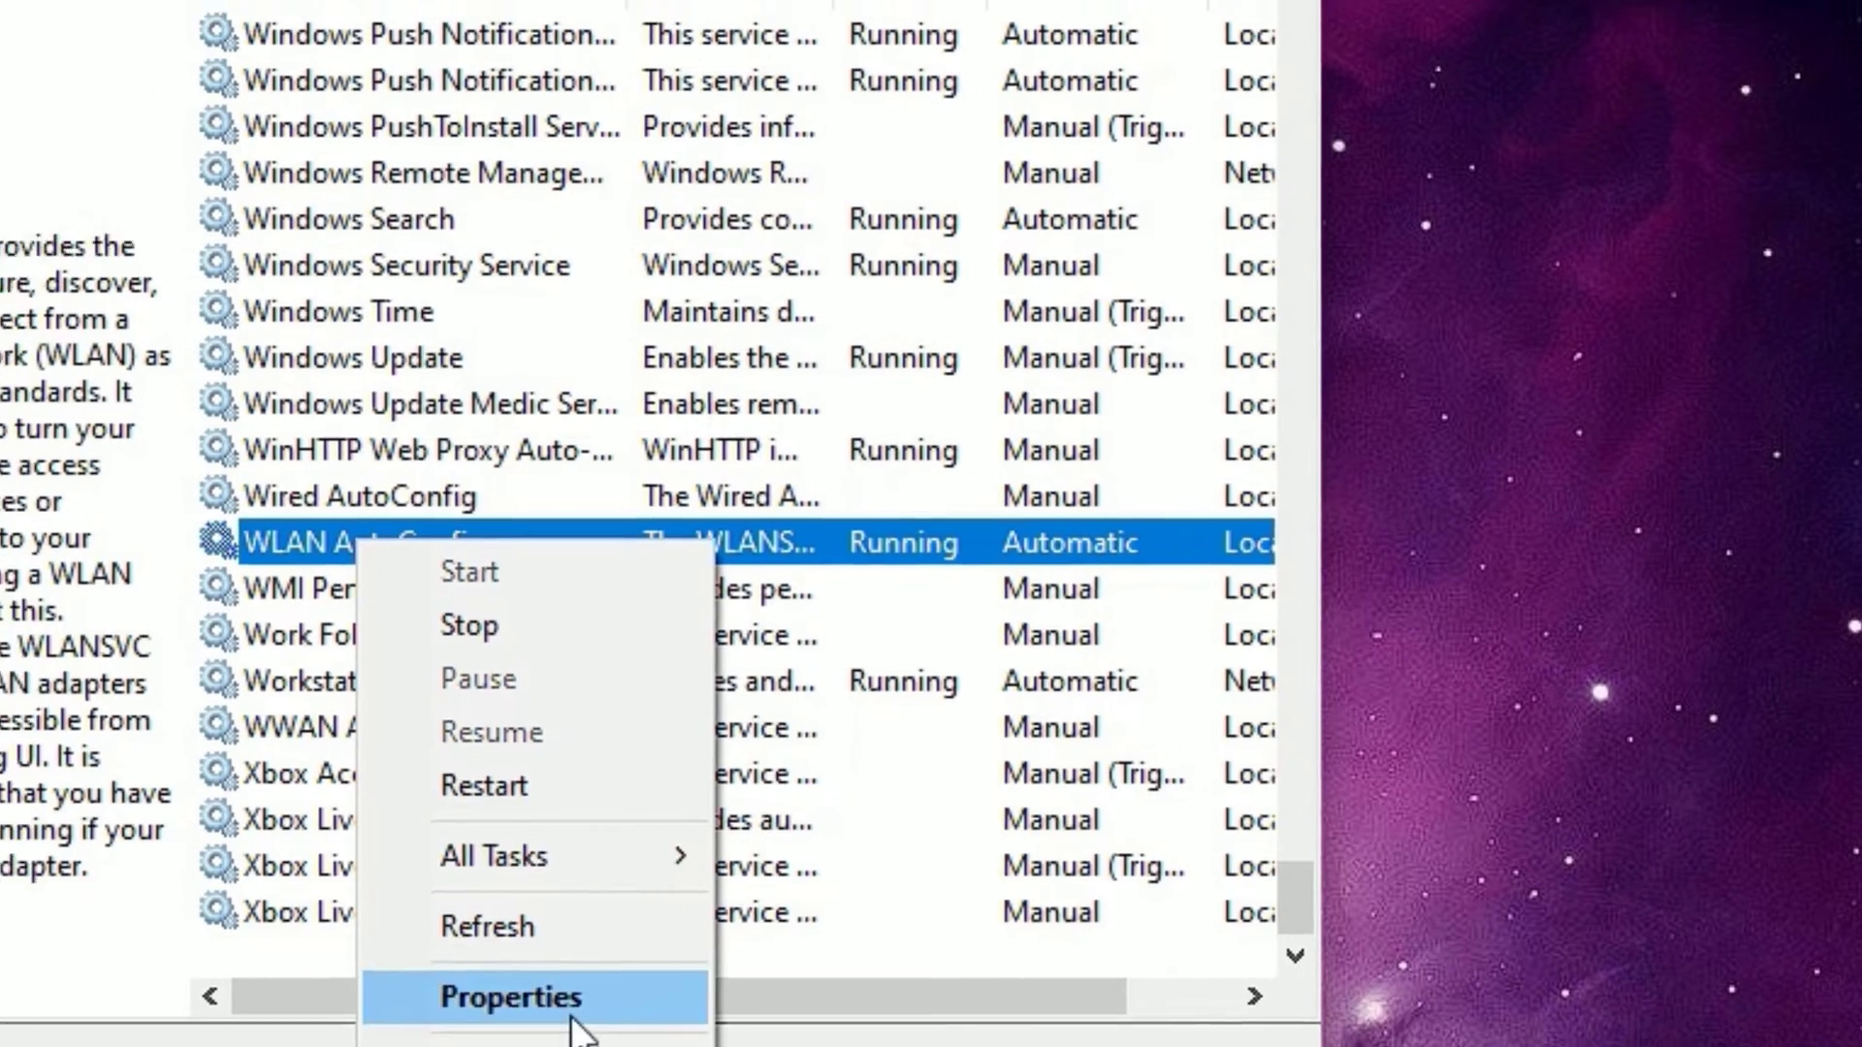
{"action": "left_click", "coordinate": [570, 1013]}
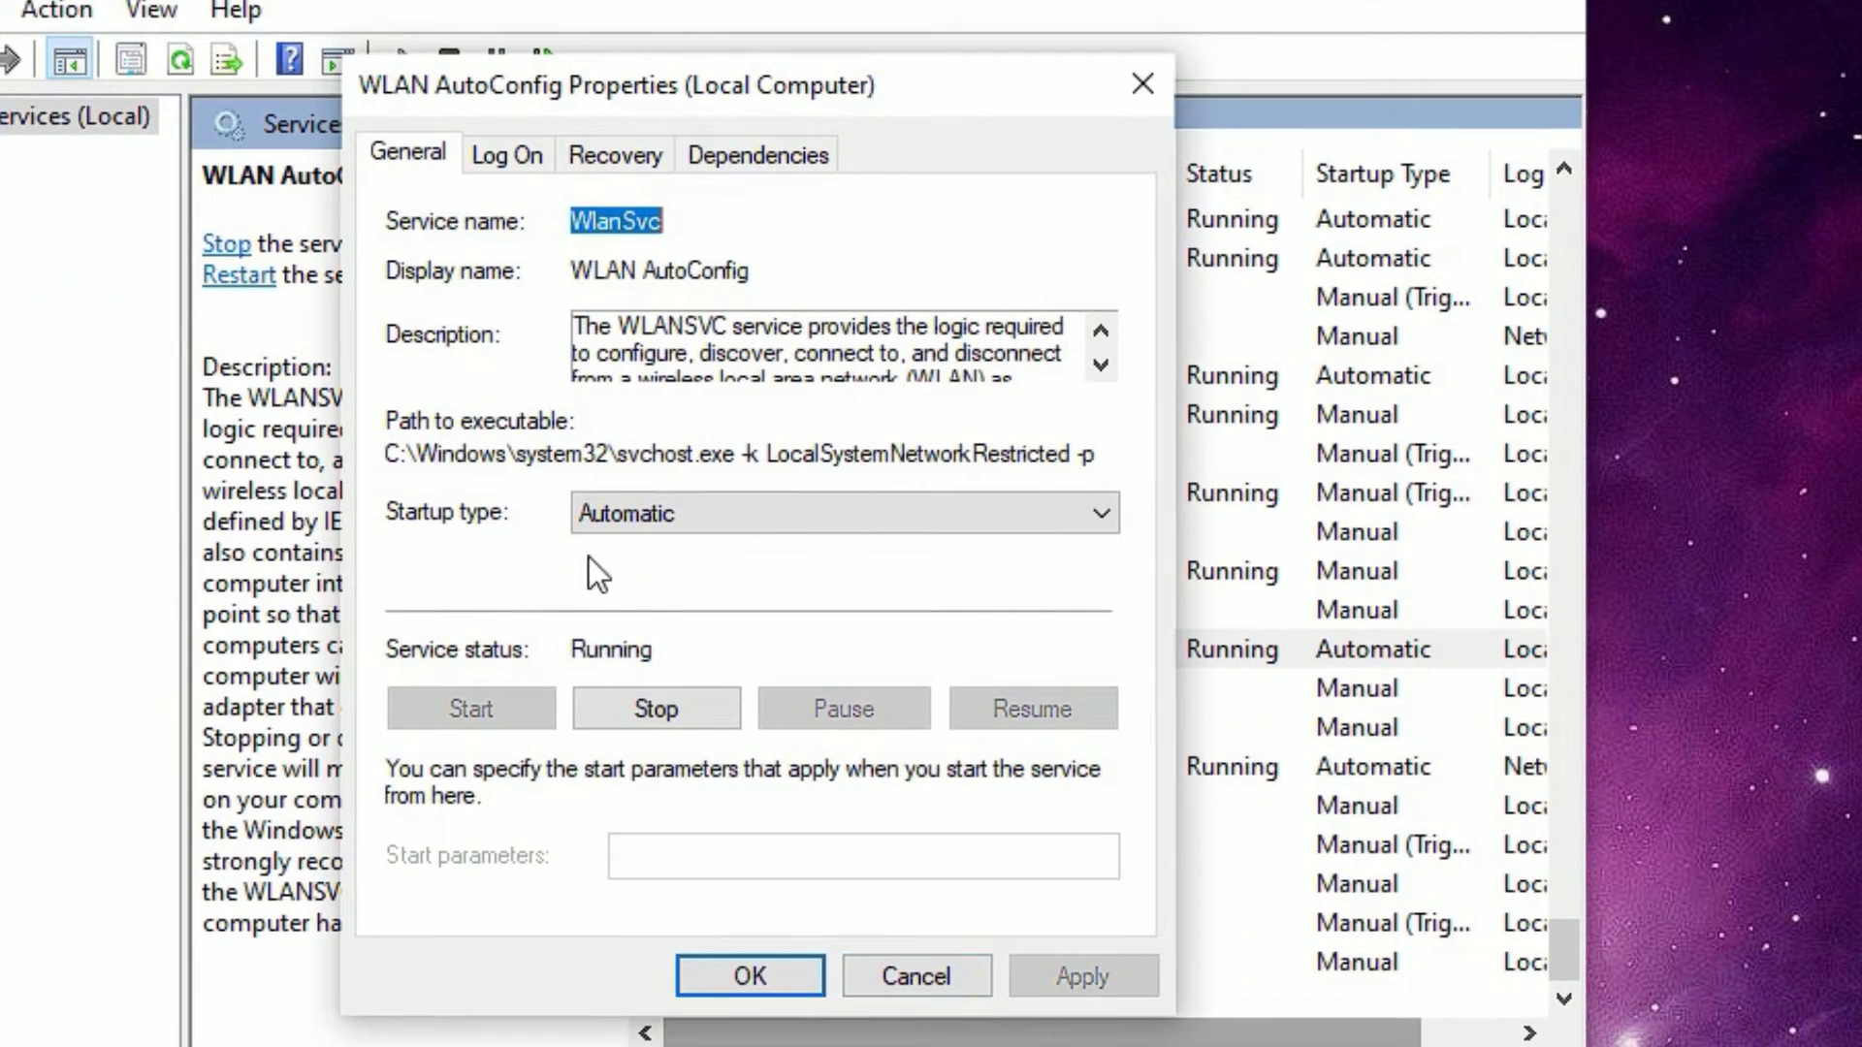
Keep WLAN AutoConfig's startup type Automatic, stop and restart the service, then apply and OK.
{"action": "left_click", "coordinate": [591, 512]}
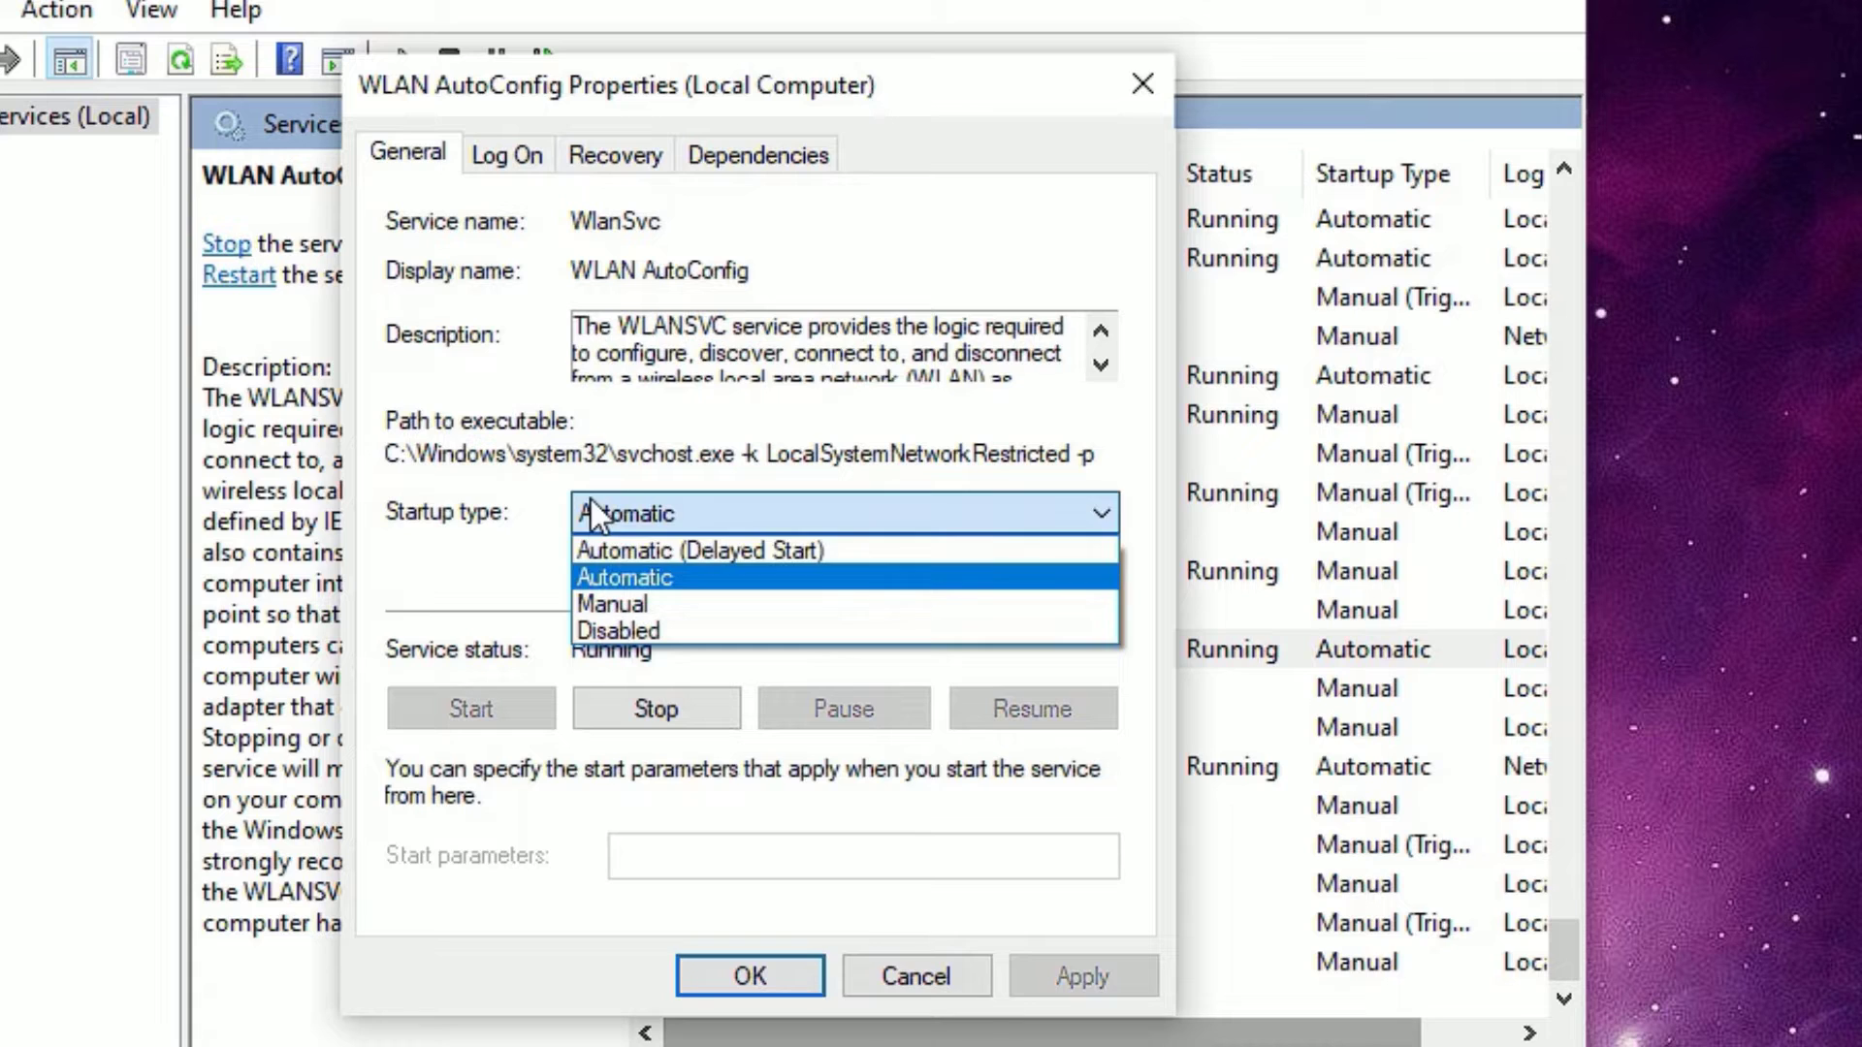
{"action": "left_click", "coordinate": [631, 577]}
{"action": "left_click", "coordinate": [665, 504]}
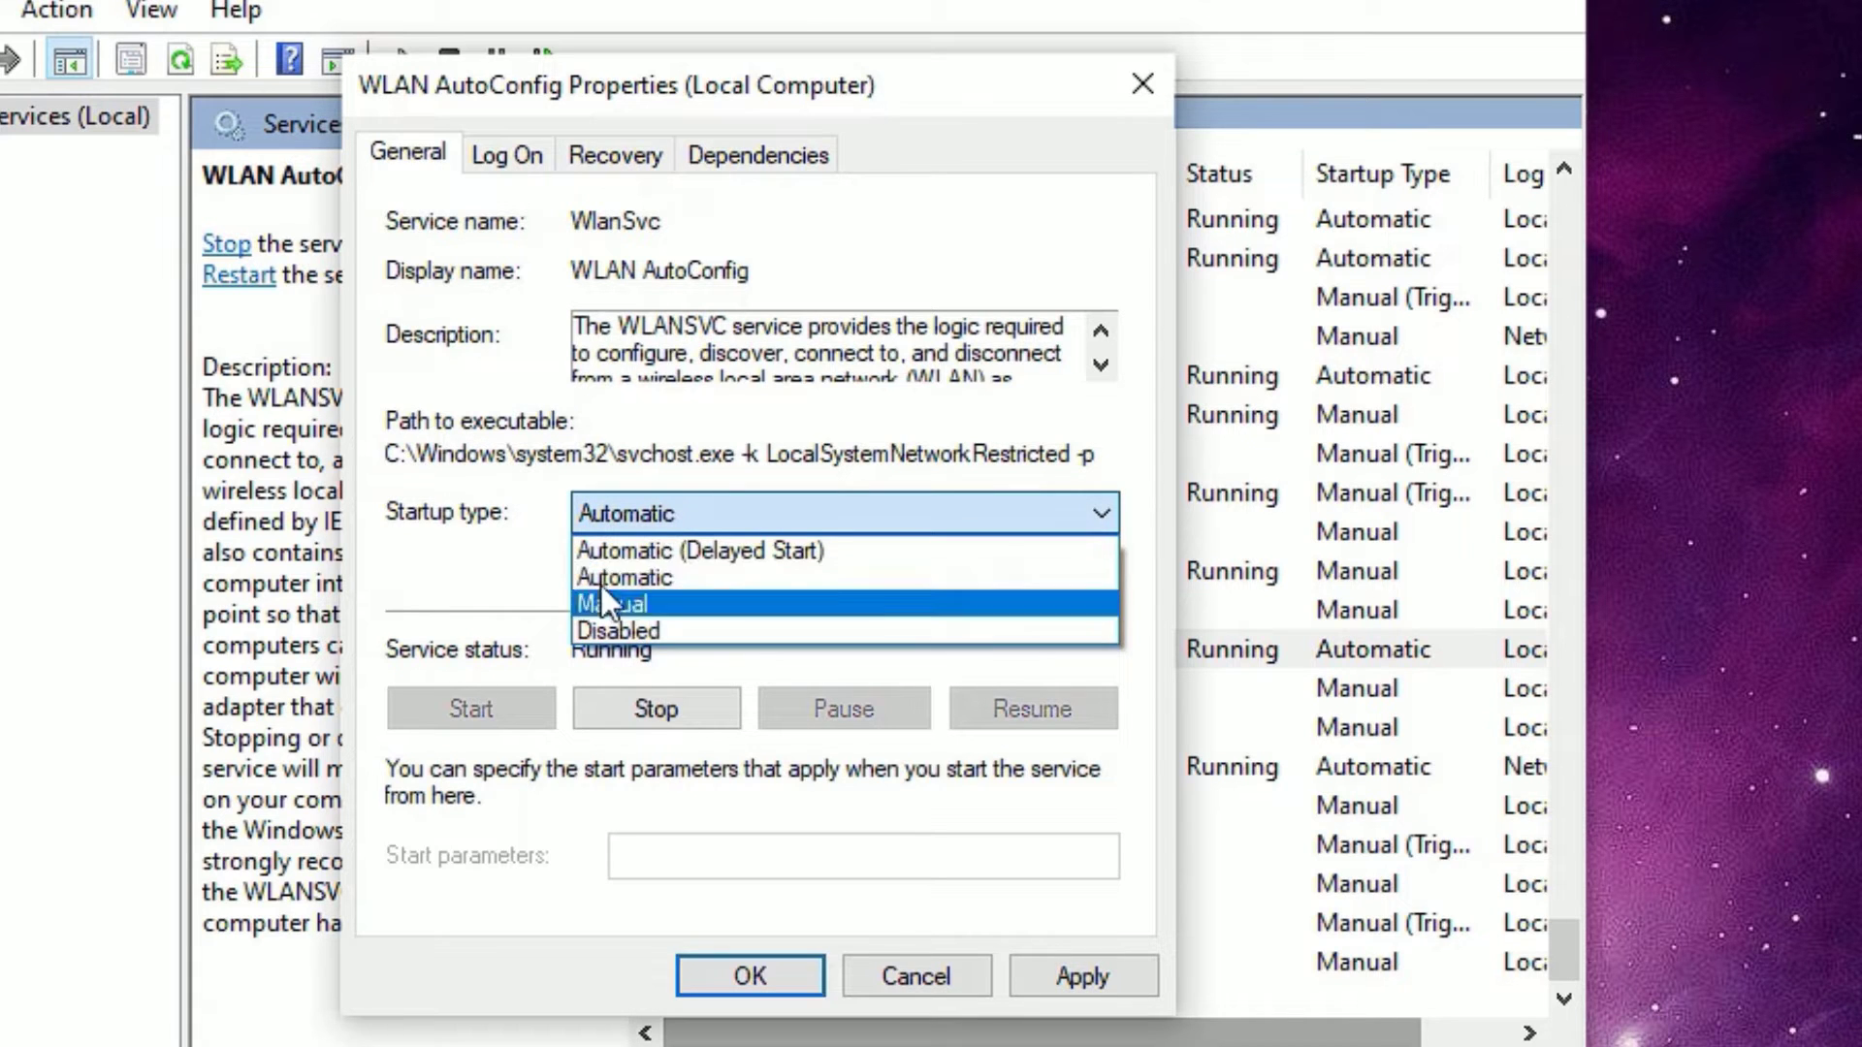
{"action": "left_click", "coordinate": [632, 577]}
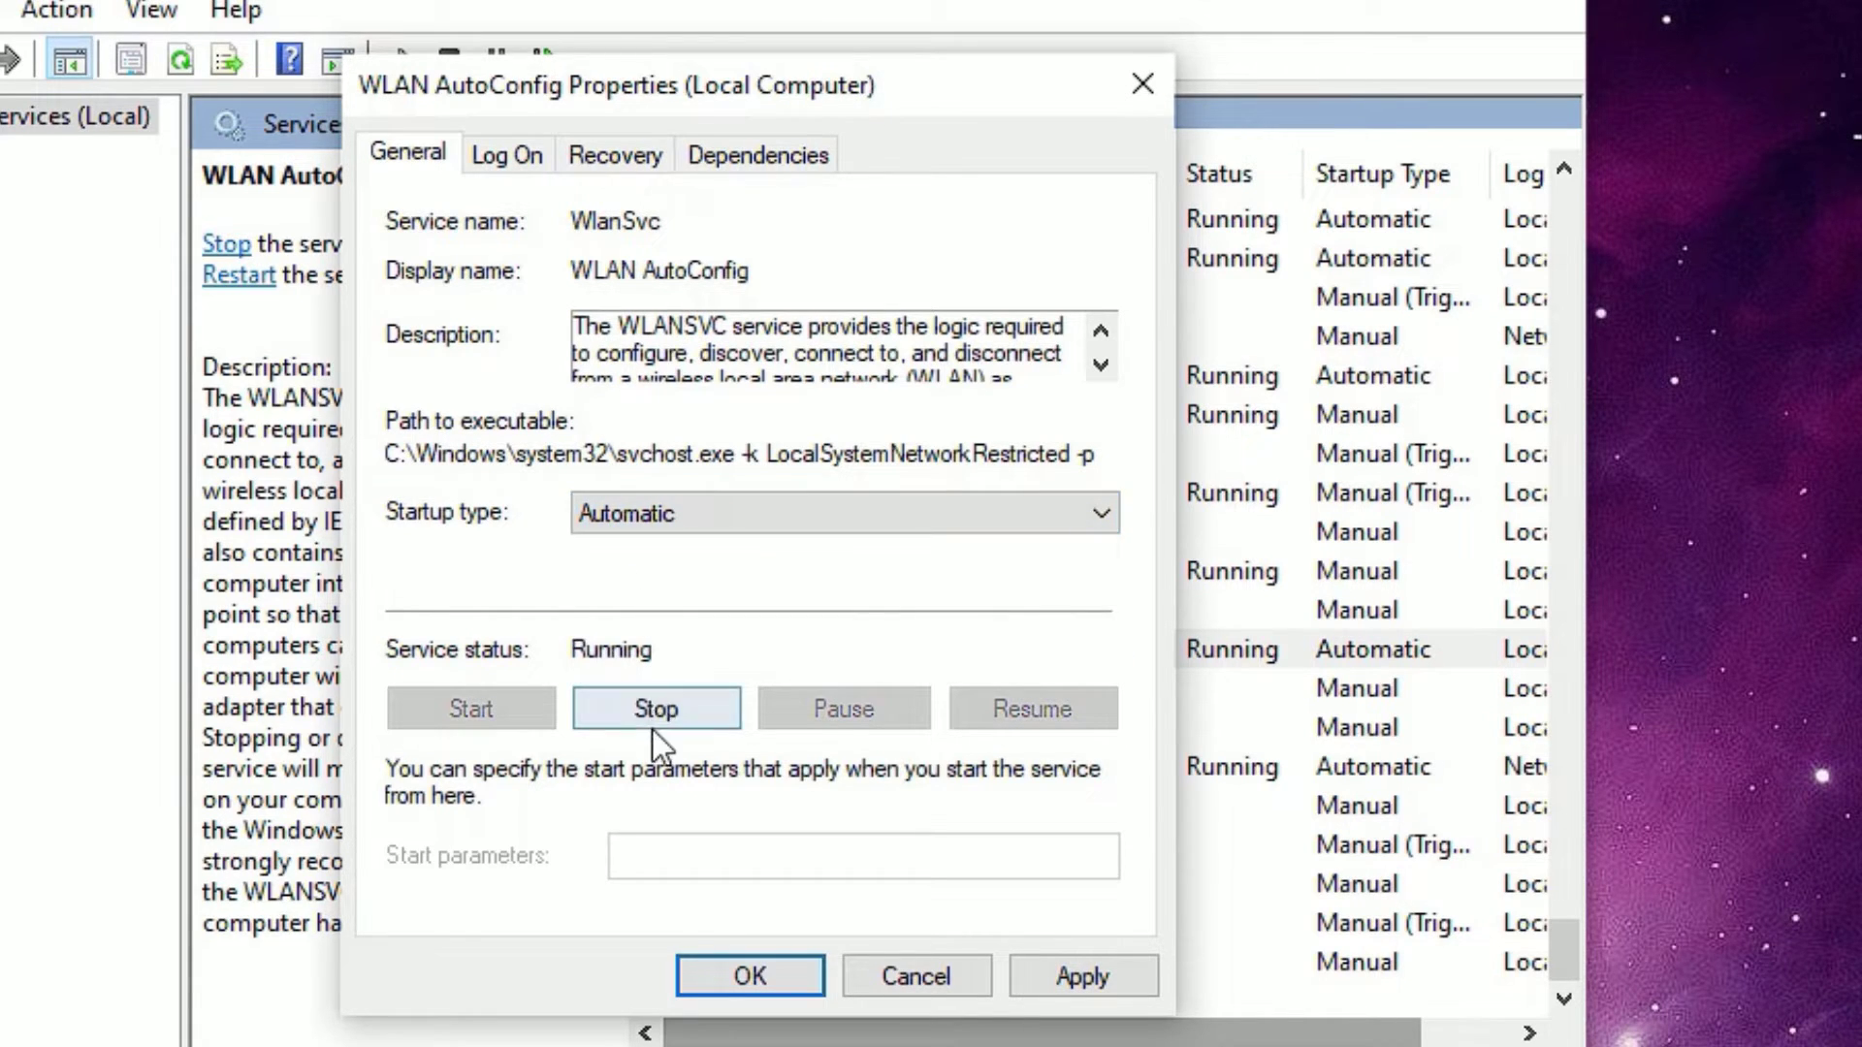
{"action": "left_click", "coordinate": [651, 717]}
{"action": "left_click", "coordinate": [473, 726]}
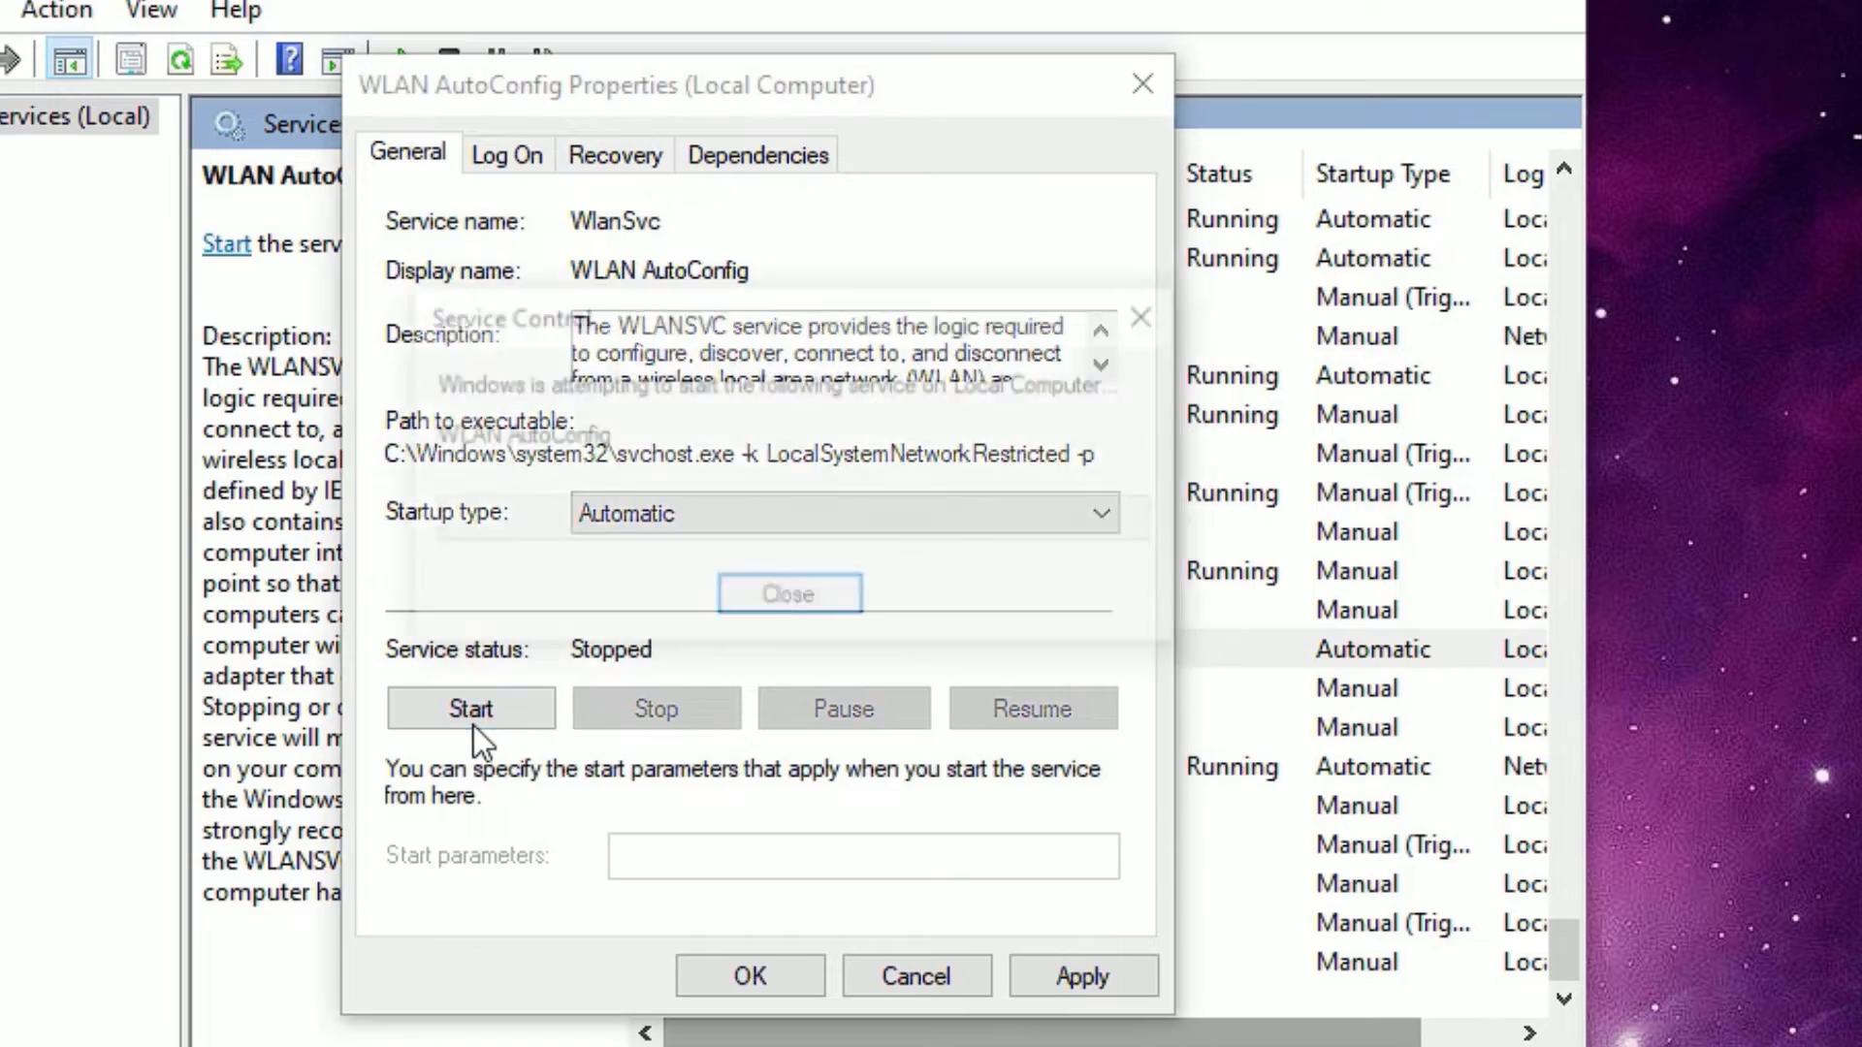
{"action": "left_click", "coordinate": [1150, 977]}
{"action": "left_click", "coordinate": [747, 980]}
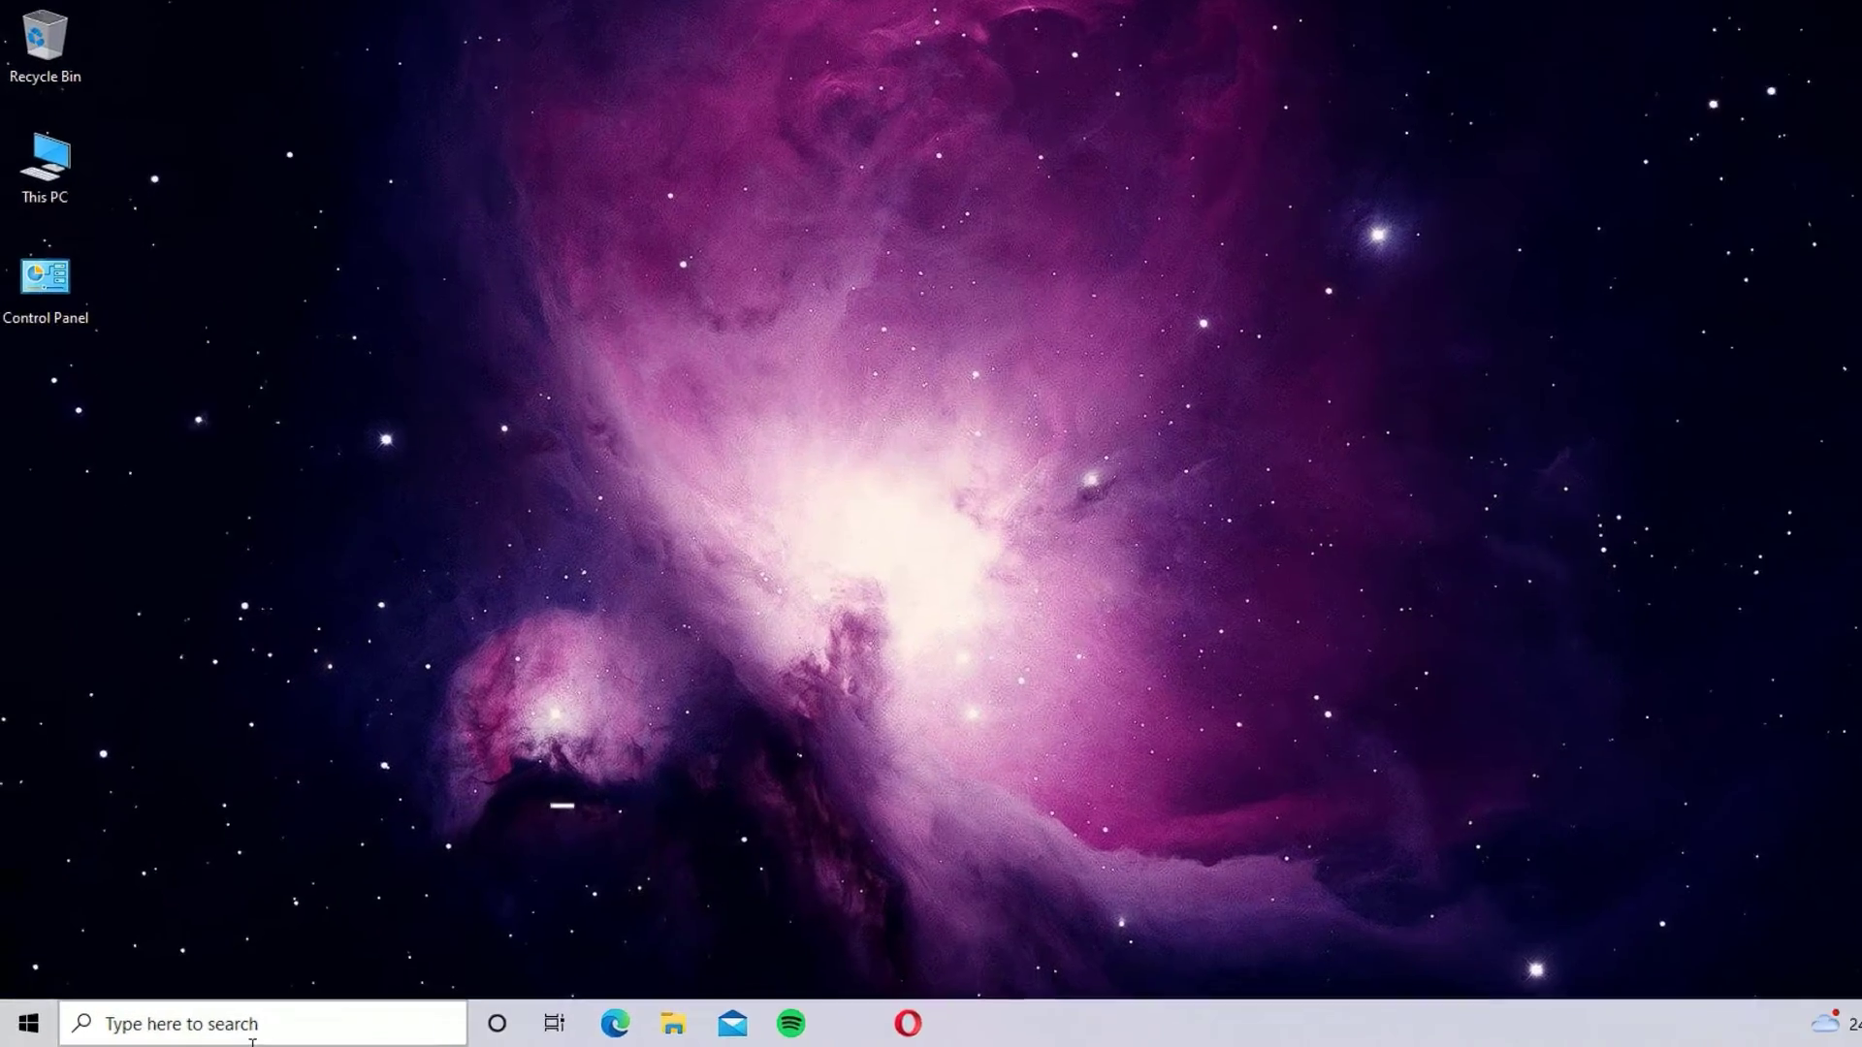
Go from Power & sleep settings to Additional power settings and edit the Balanced plan.
{"action": "left_click", "coordinate": [206, 1030]}
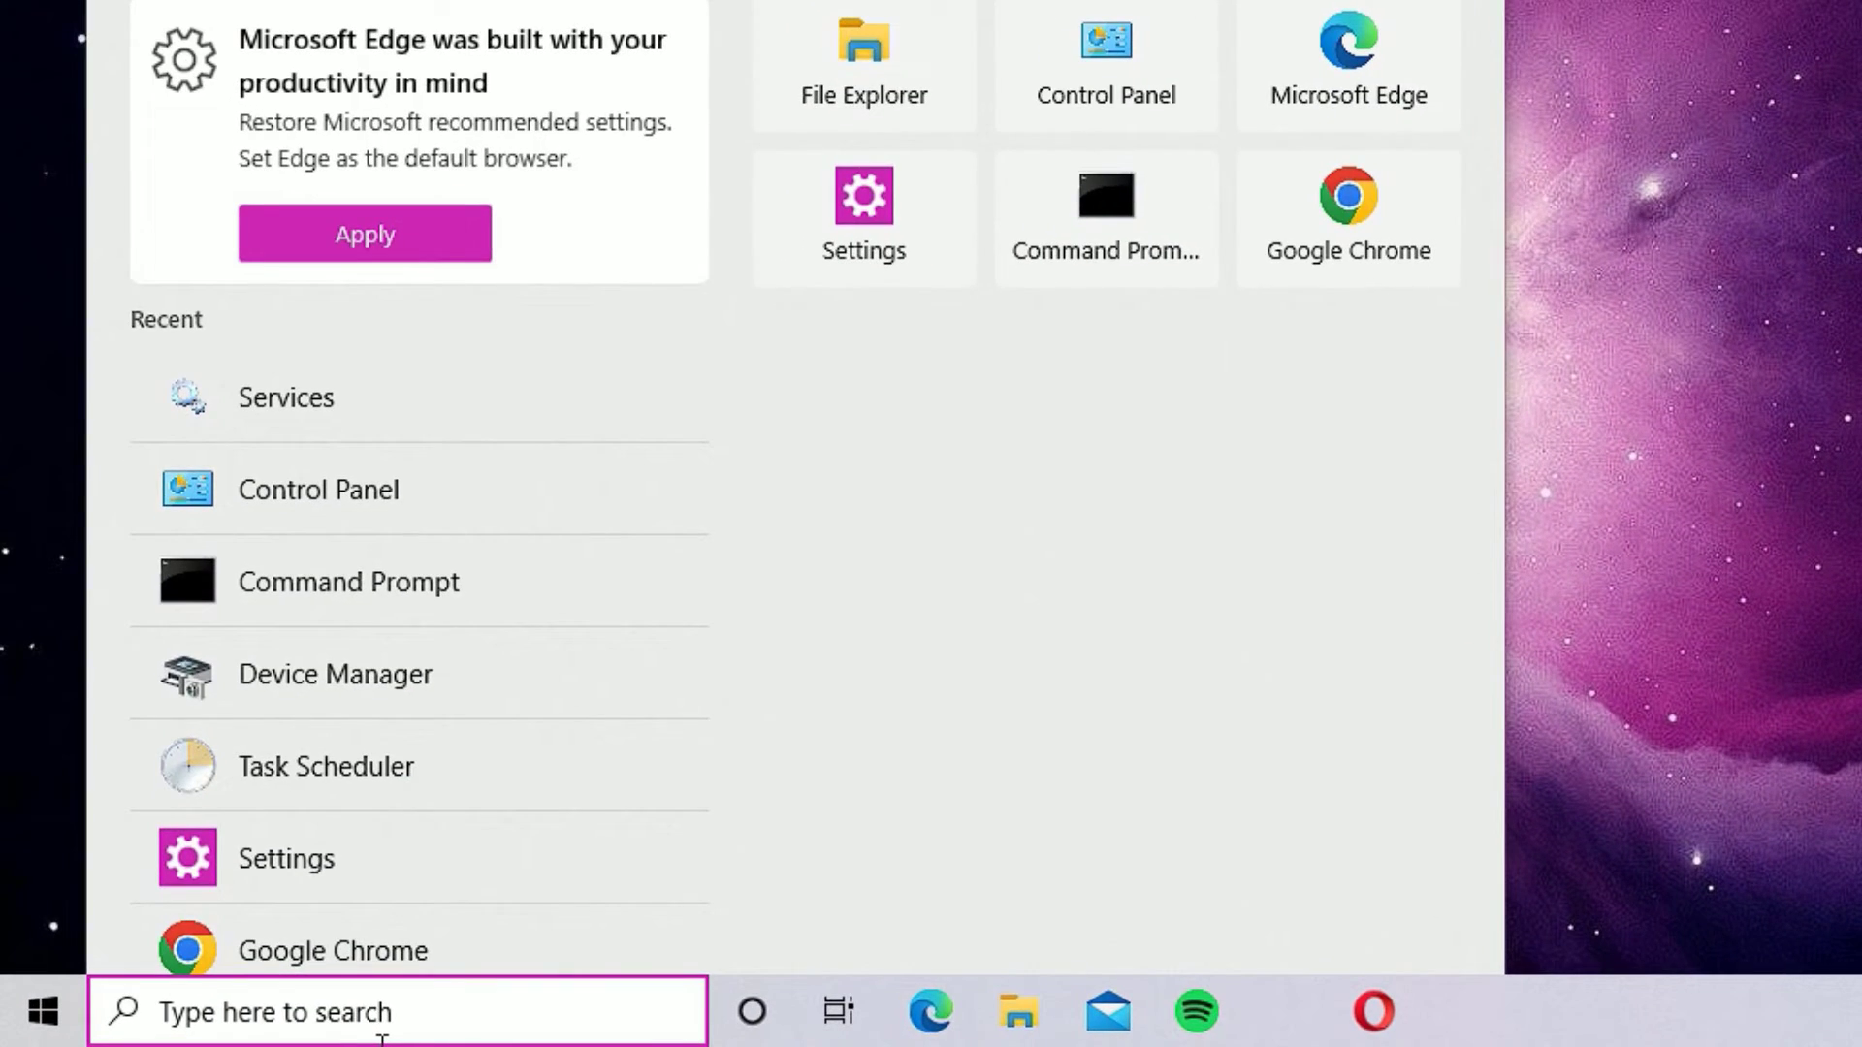
{"action": "type", "text": "power"}
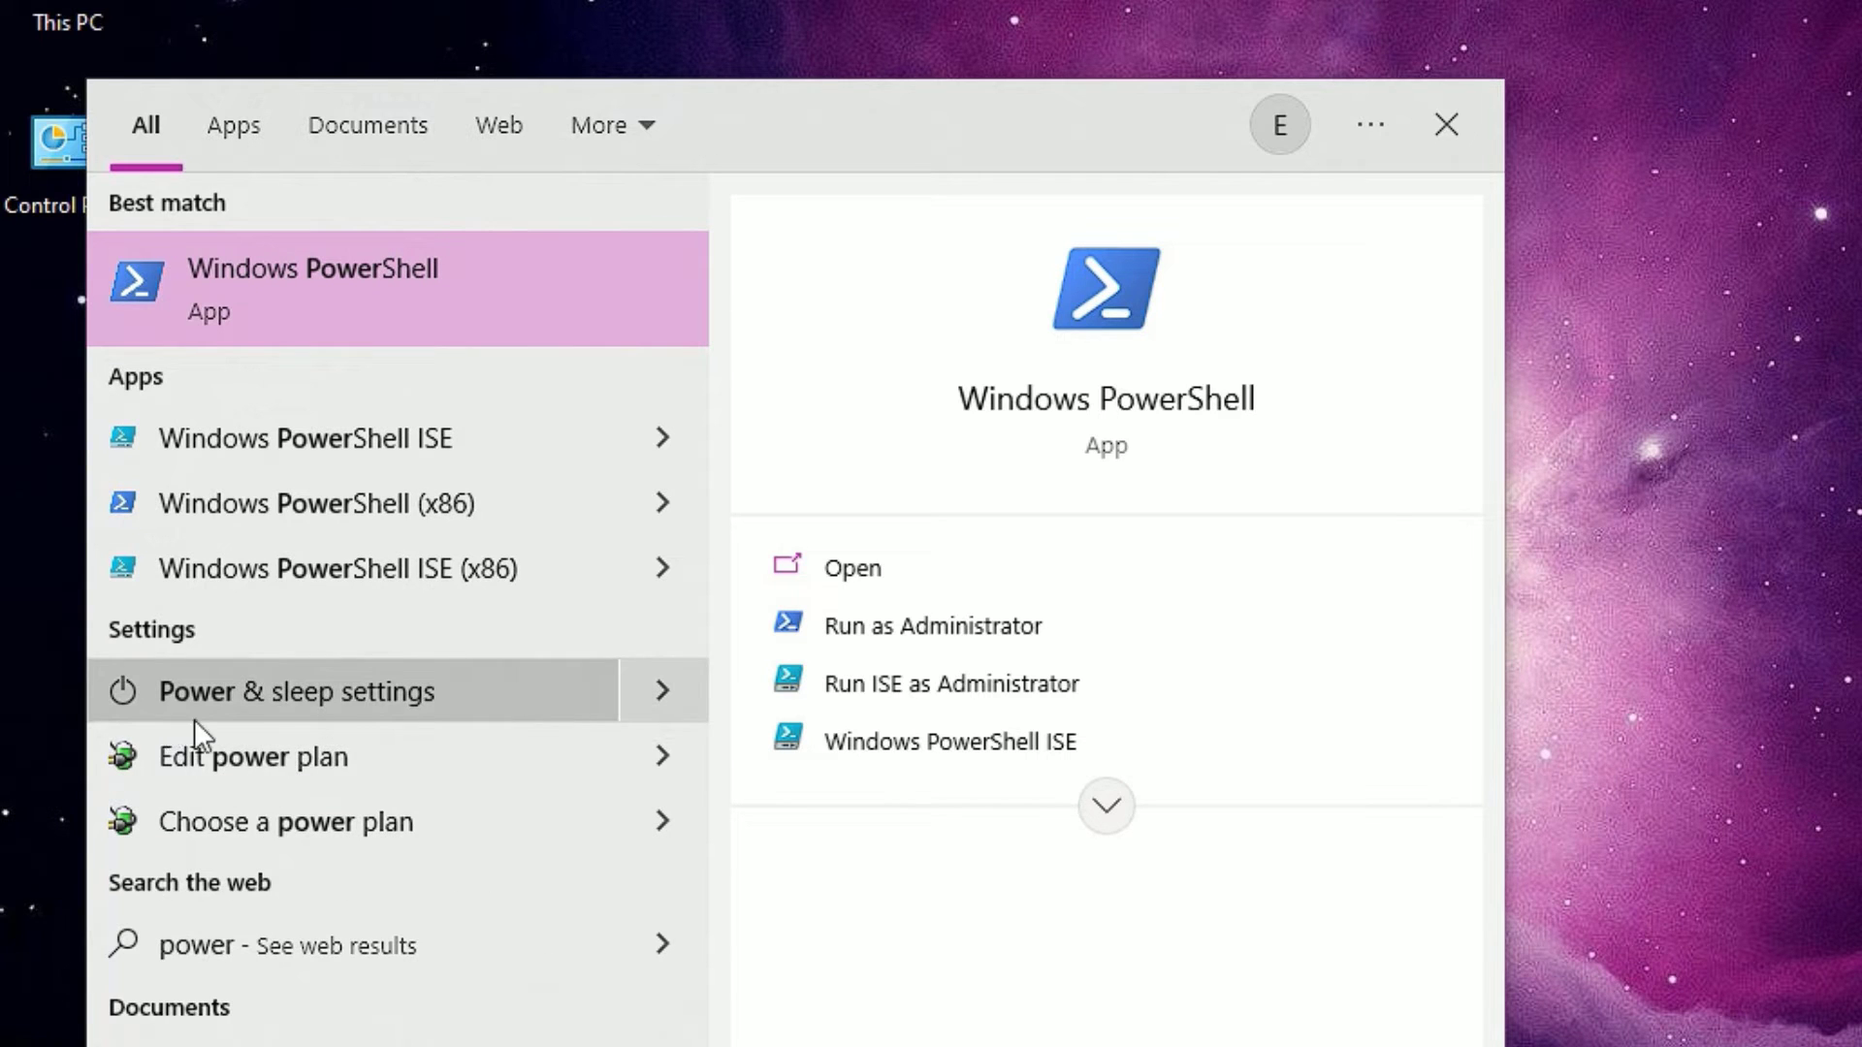
{"action": "left_click", "coordinate": [311, 718]}
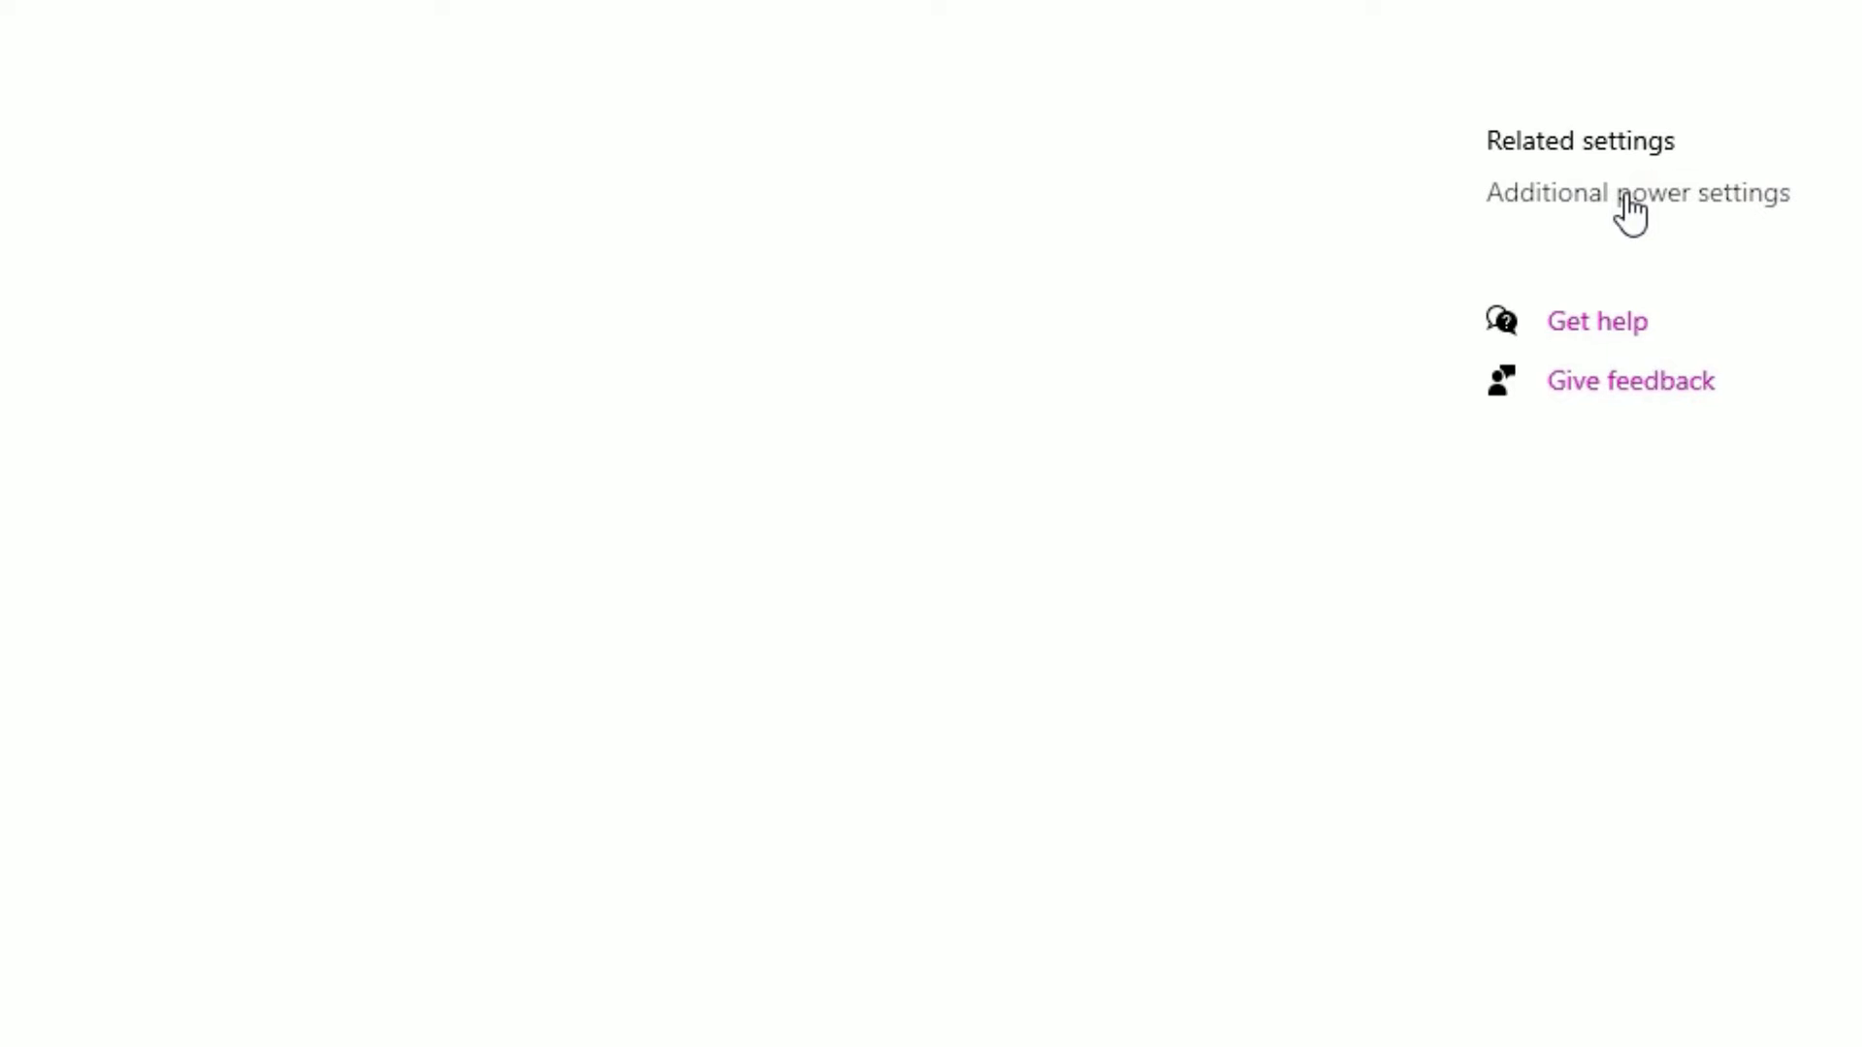
{"action": "left_click", "coordinate": [1605, 197]}
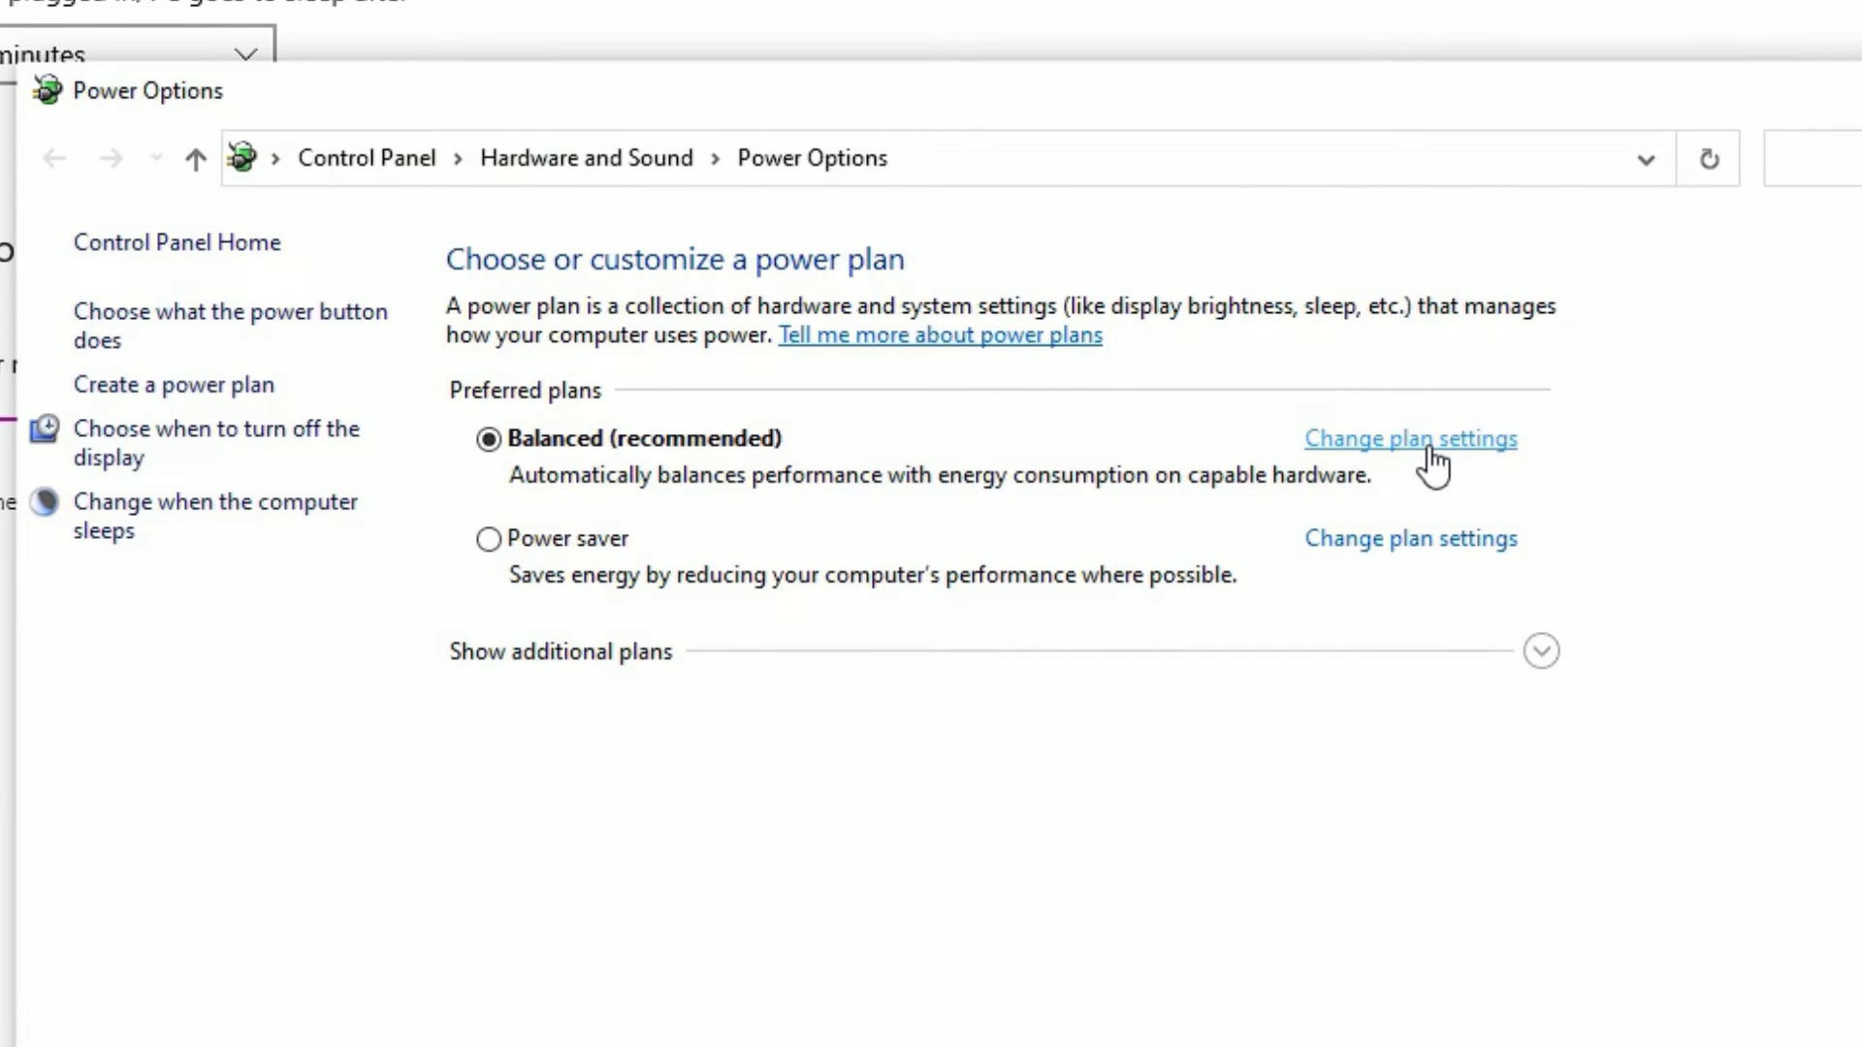
{"action": "left_click", "coordinate": [1425, 442]}
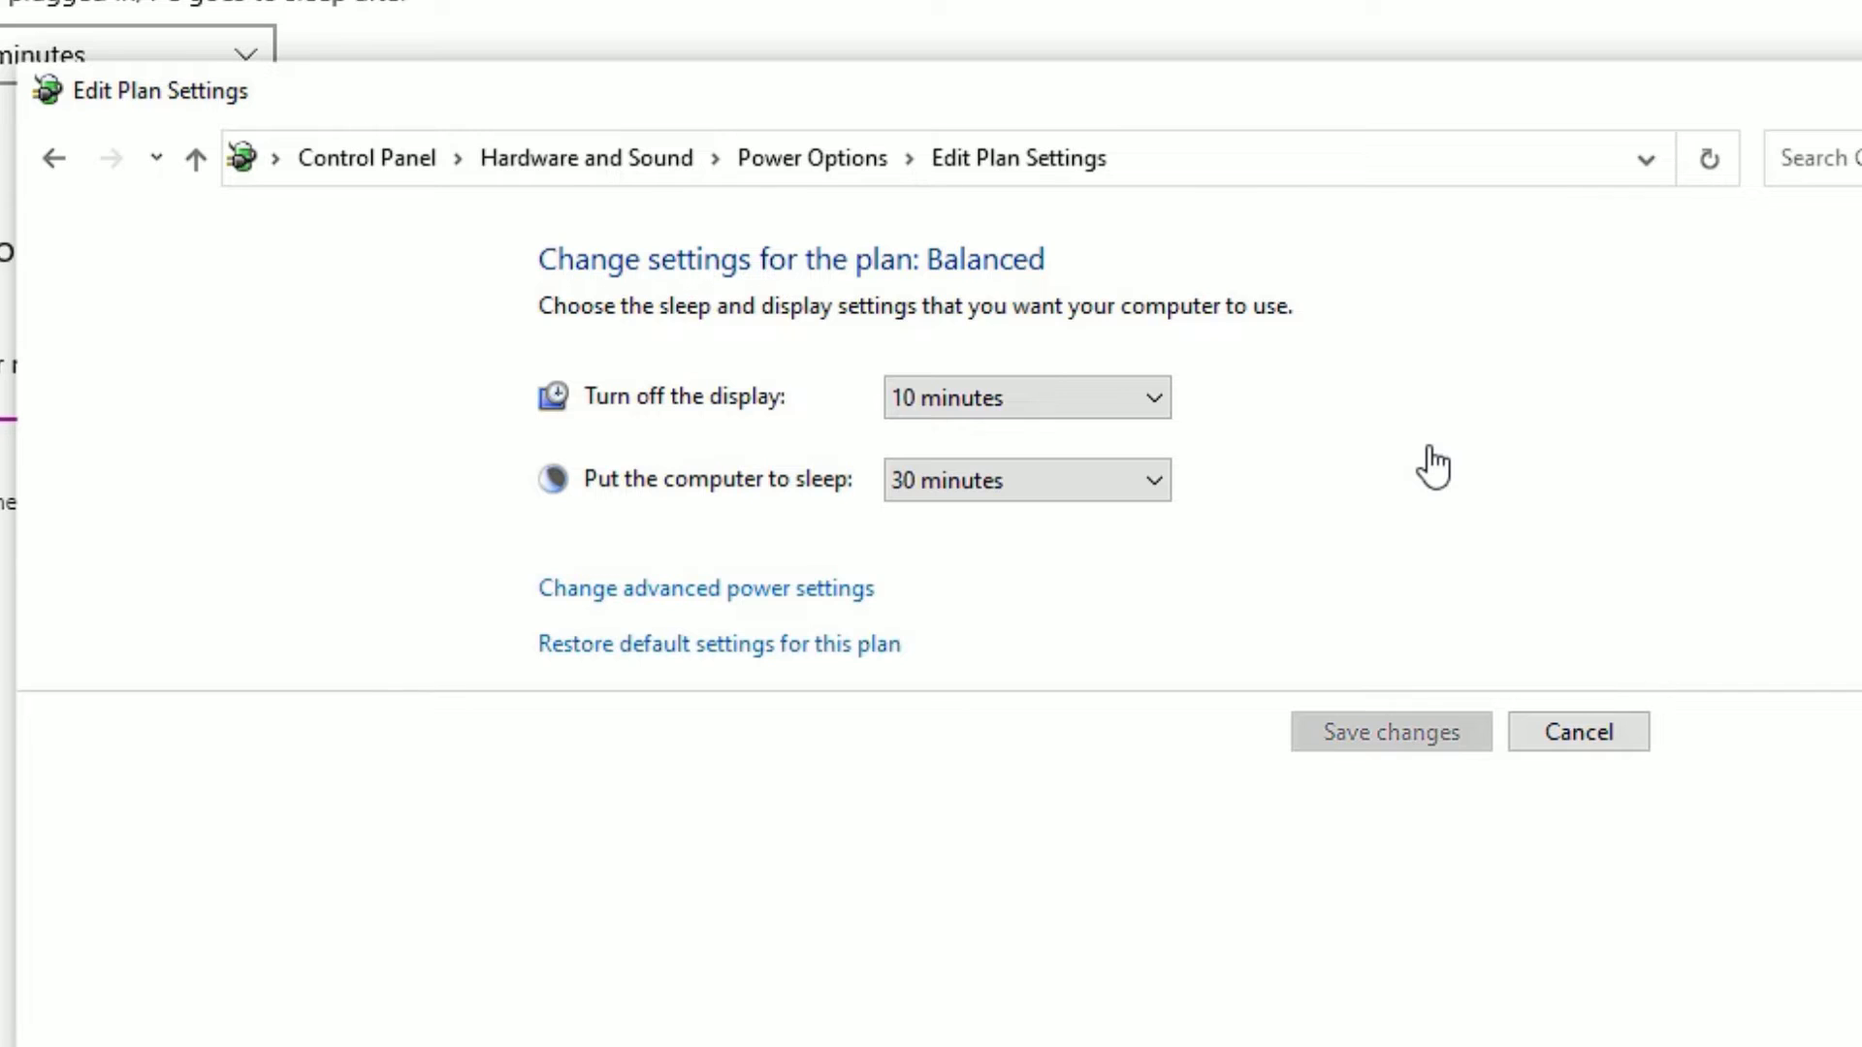
In advanced power settings, set Wireless Adapter Power Saving Mode to Maximum Performance.
{"action": "left_click", "coordinate": [669, 591]}
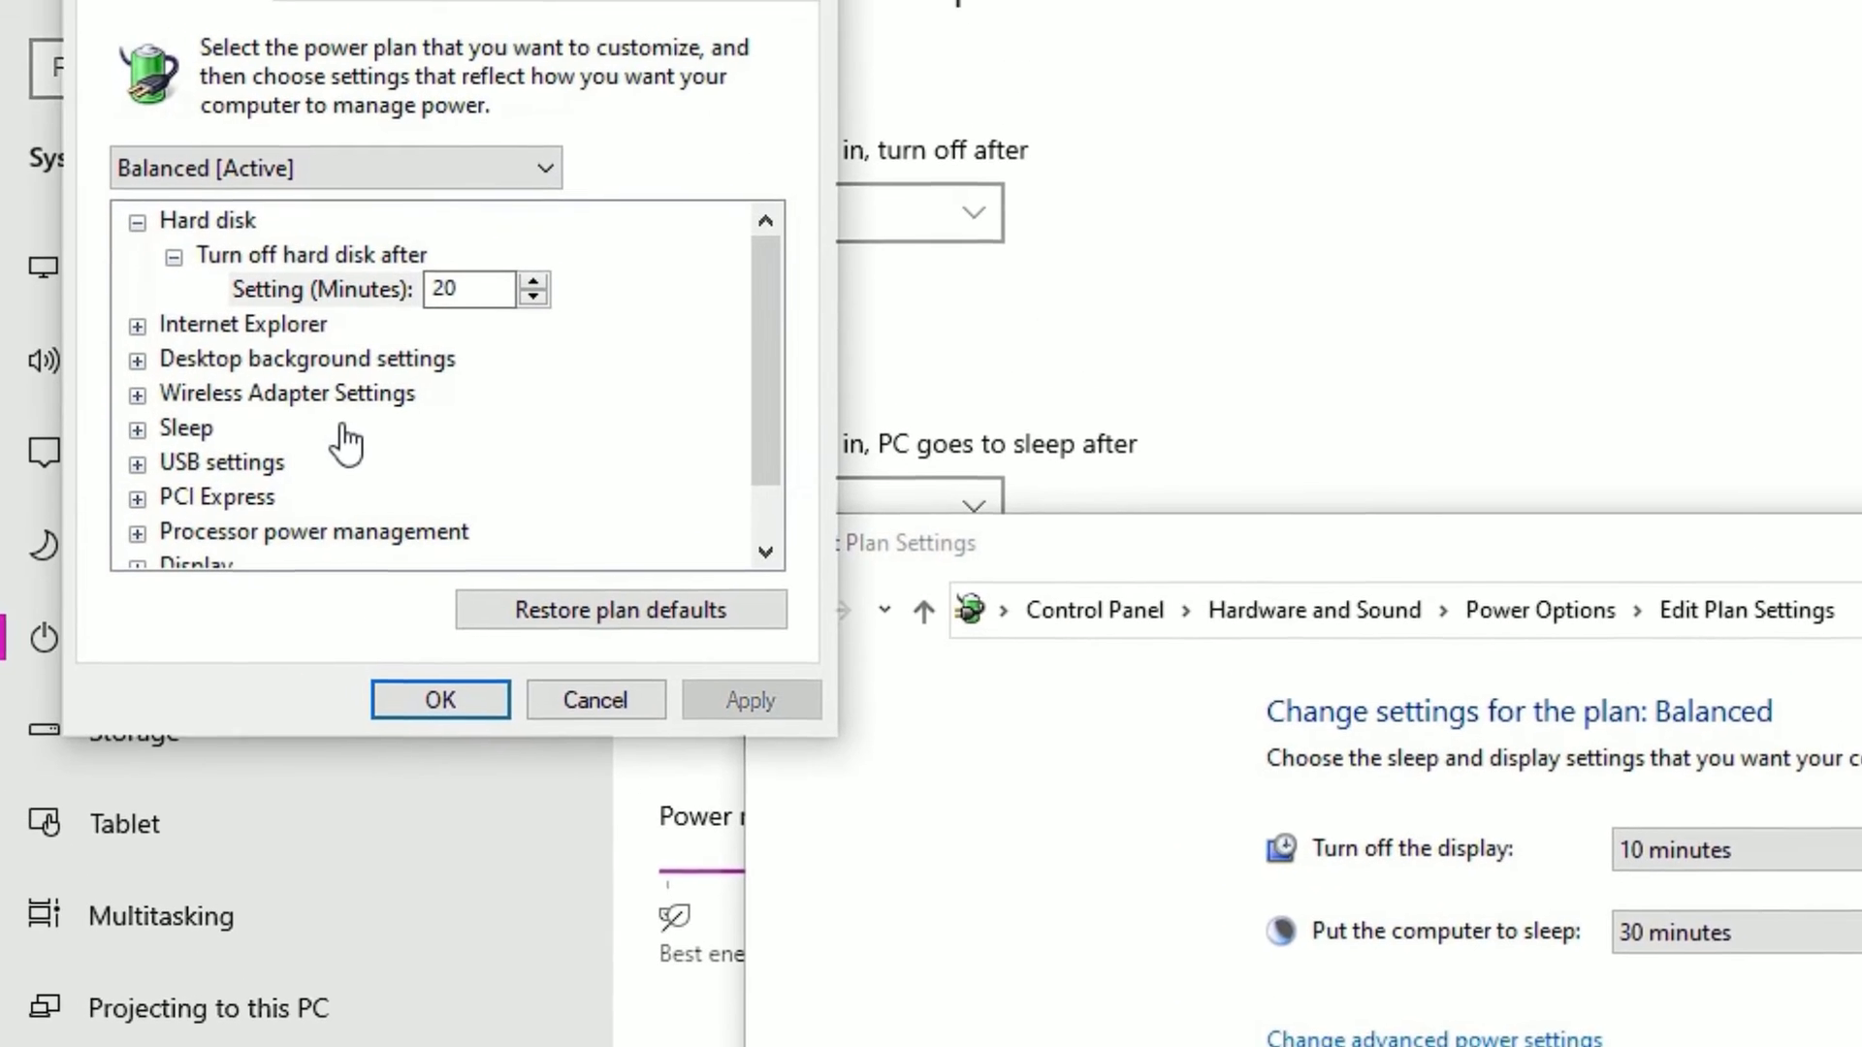
{"action": "left_click", "coordinate": [219, 398]}
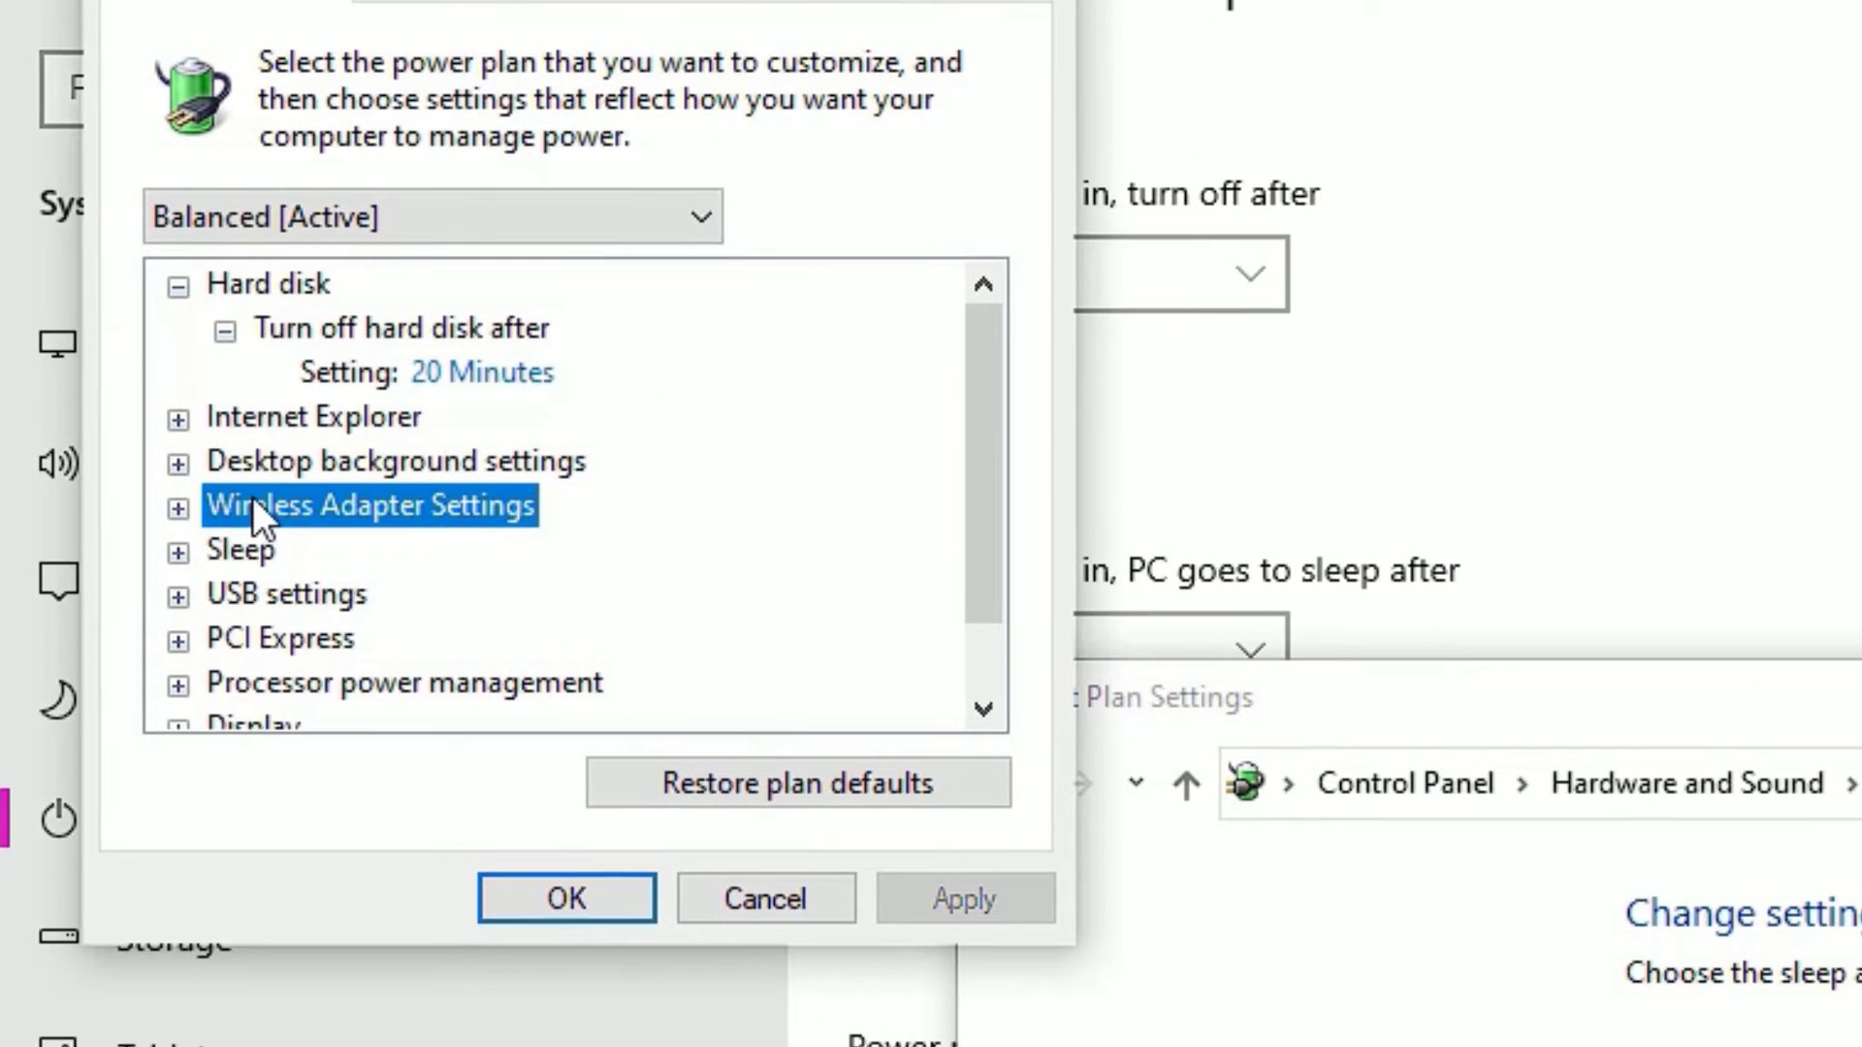
{"action": "double_click", "coordinate": [223, 508]}
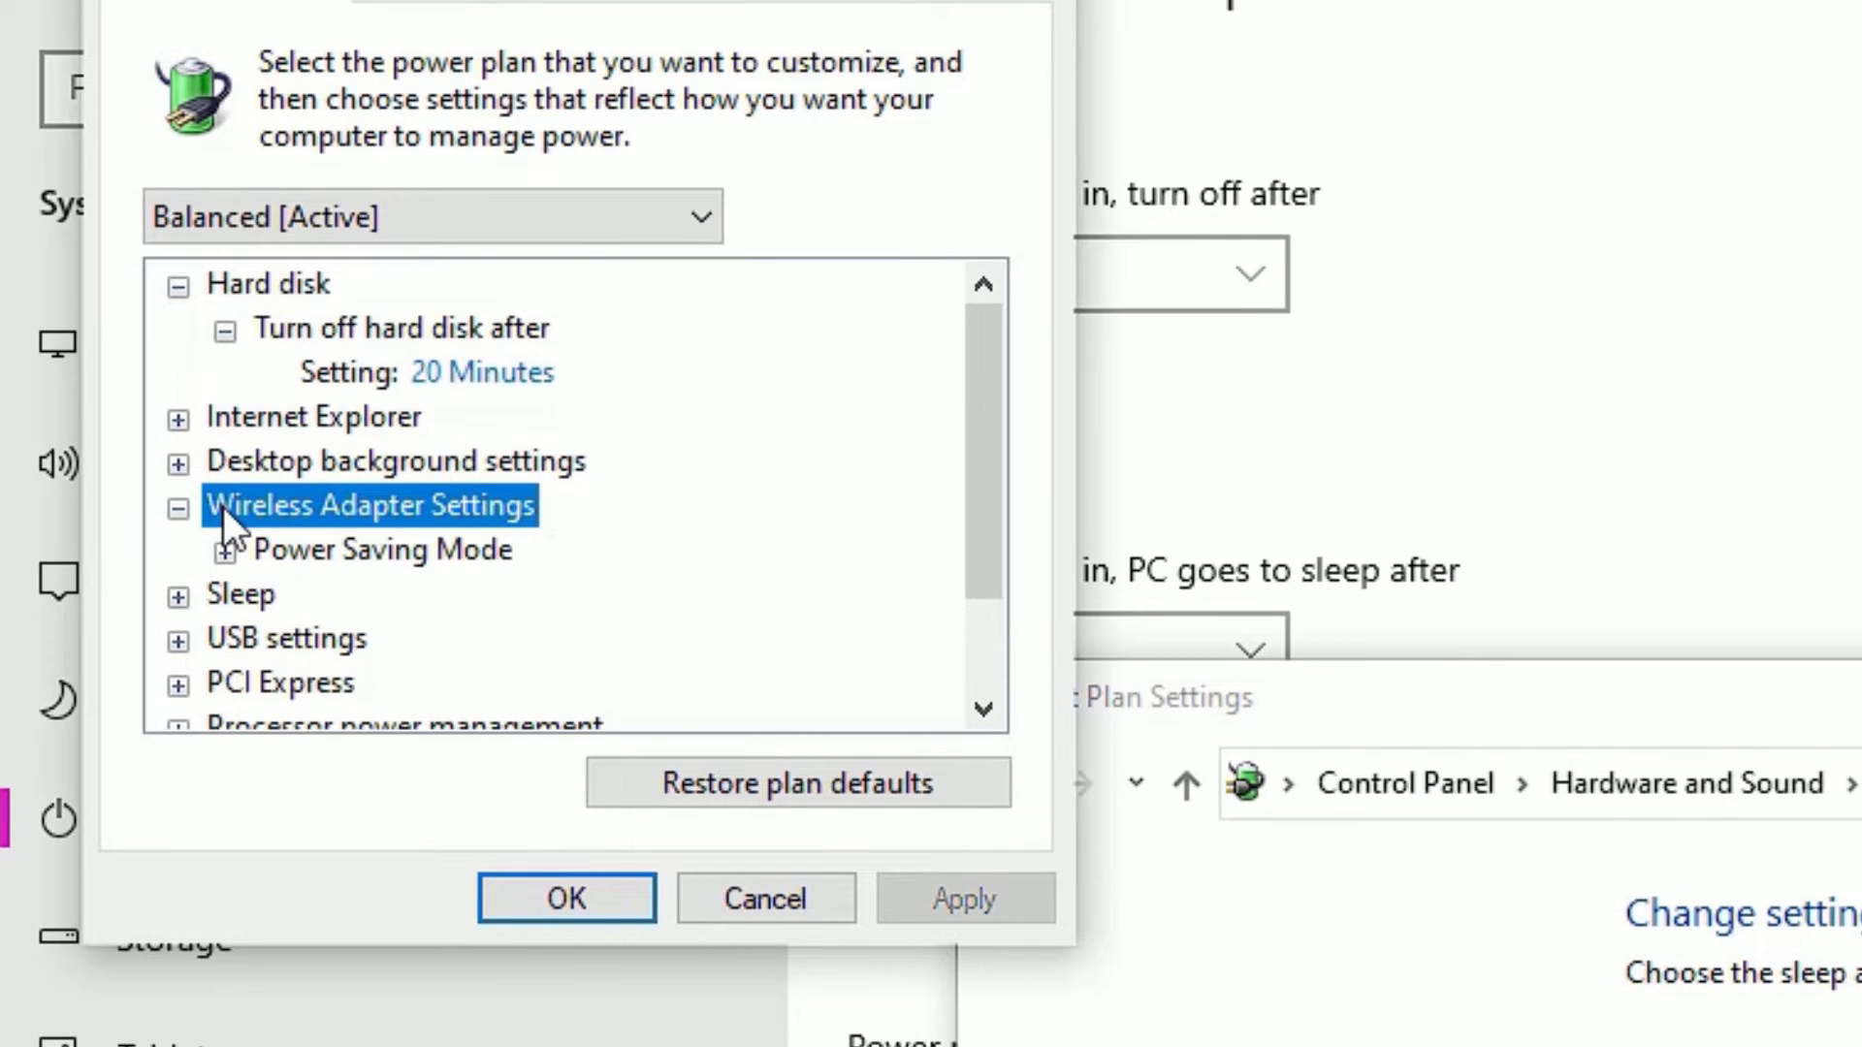
{"action": "double_click", "coordinate": [307, 549]}
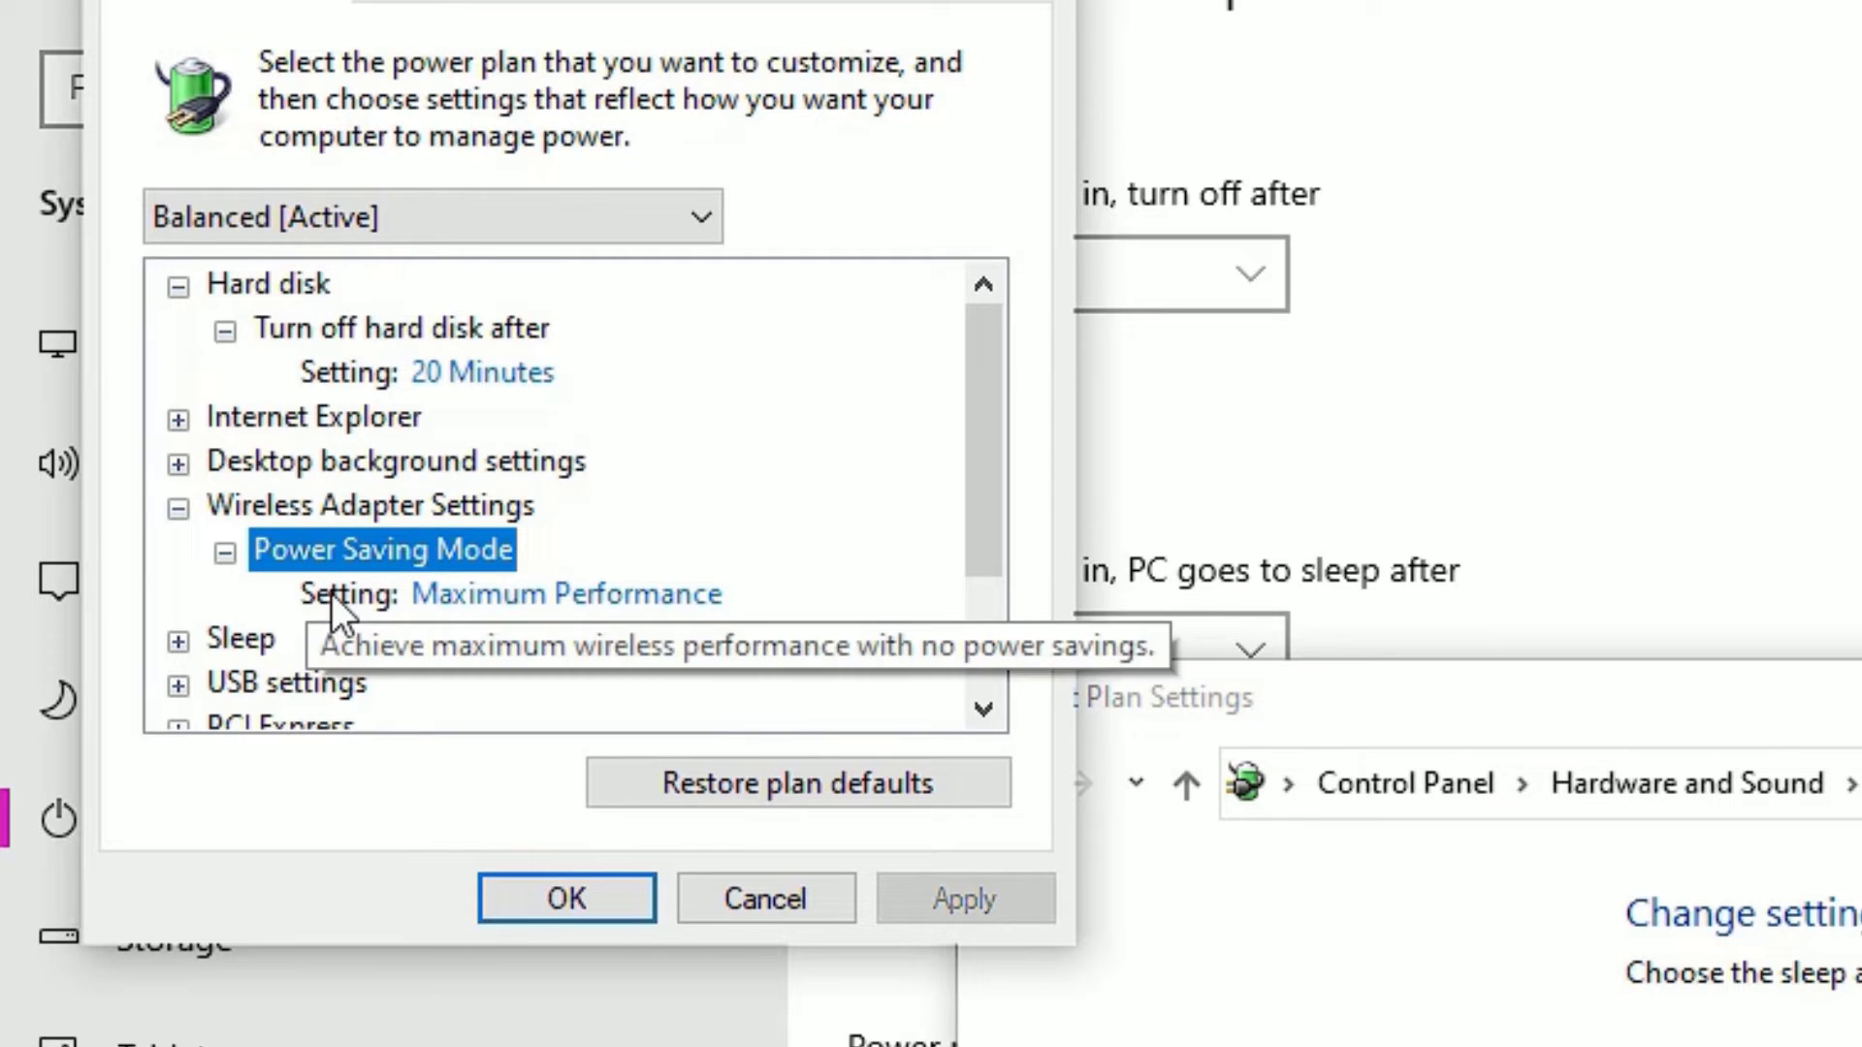
{"action": "left_click", "coordinate": [464, 595]}
{"action": "left_click", "coordinate": [464, 593]}
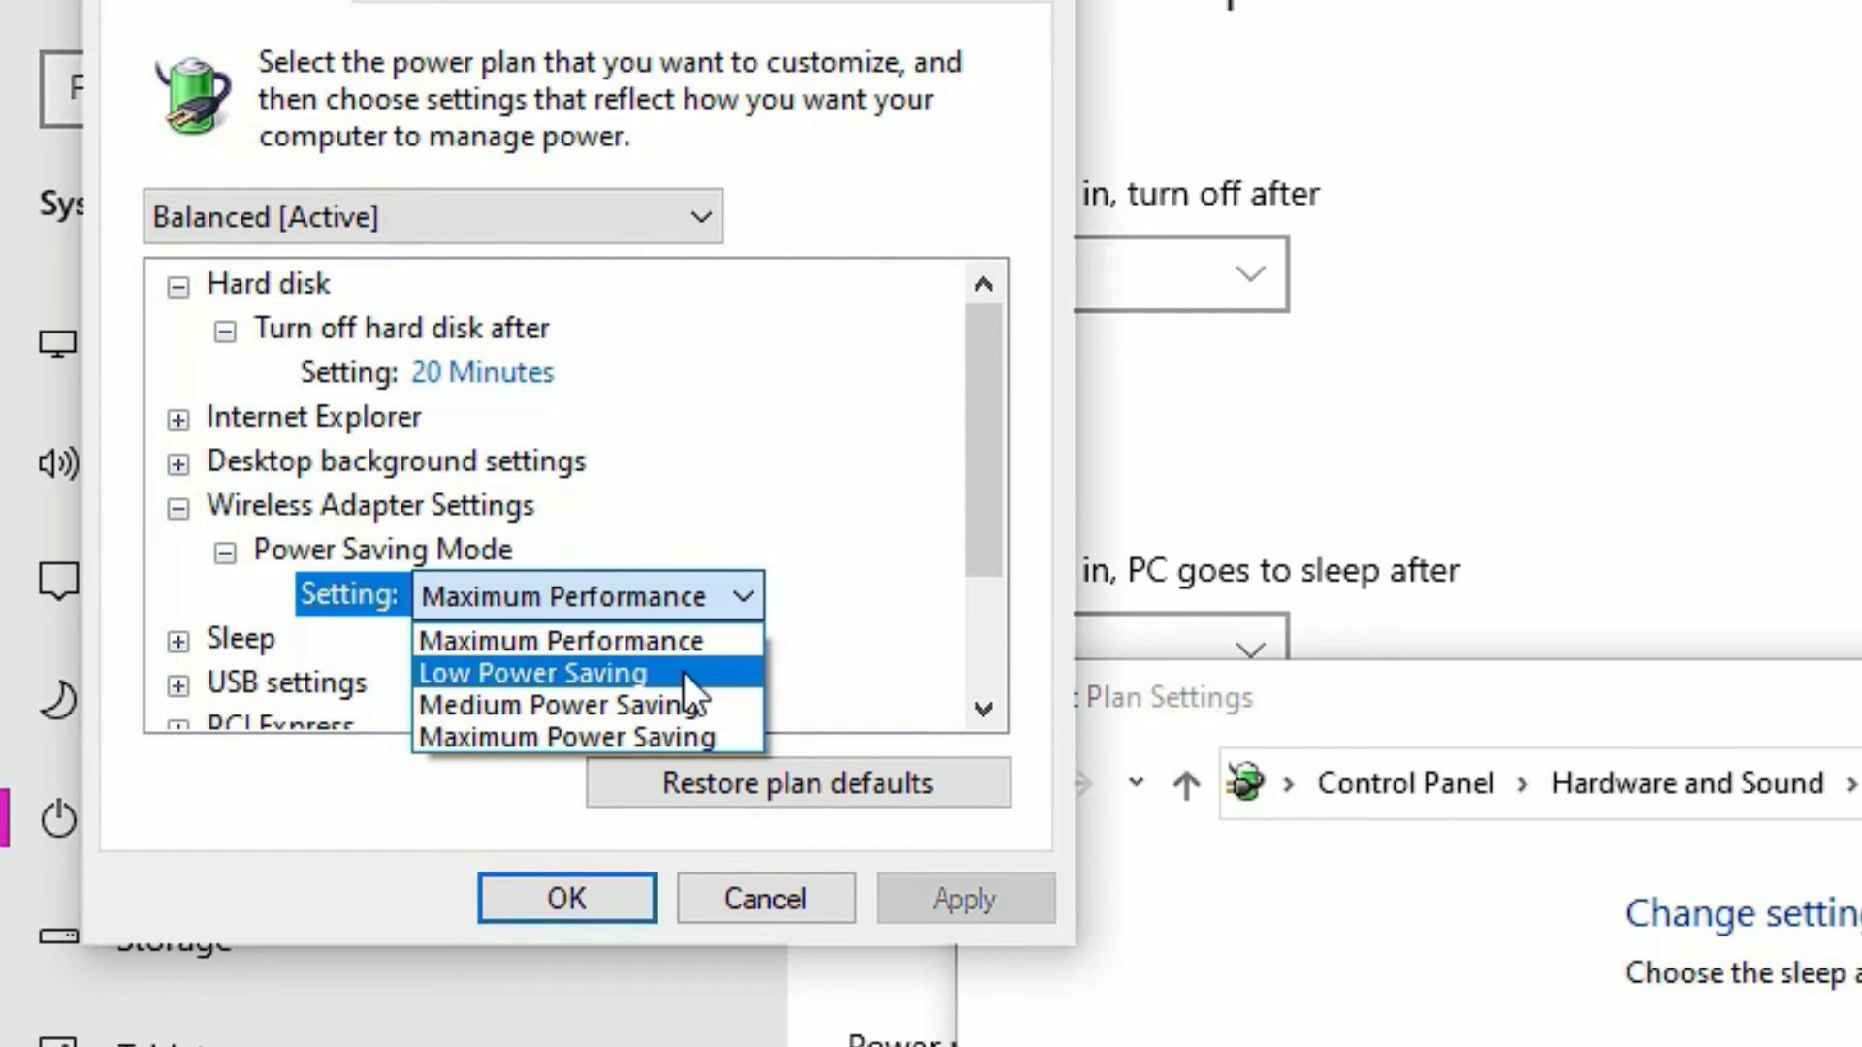
{"action": "left_click", "coordinate": [556, 637]}
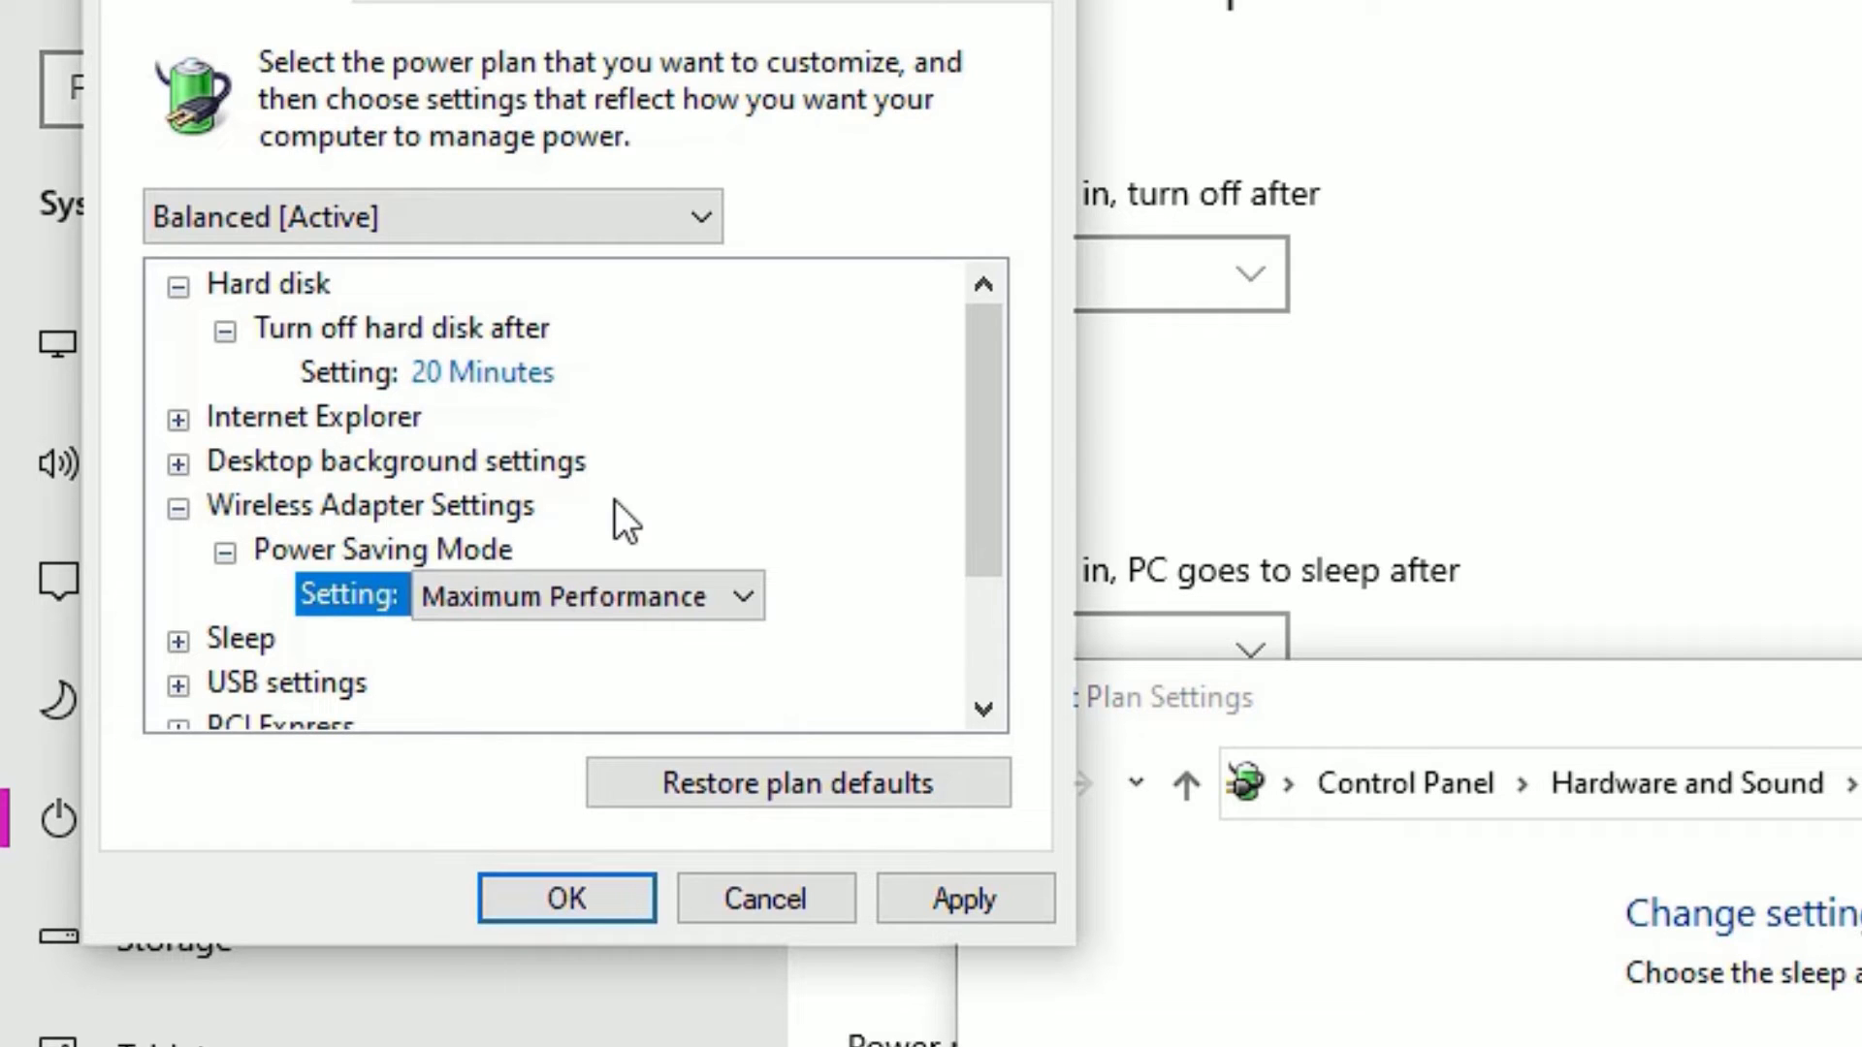
Apply and confirm the power setting, then close the Edit Plan Settings and Power & sleep windows.
{"action": "left_click", "coordinate": [921, 883]}
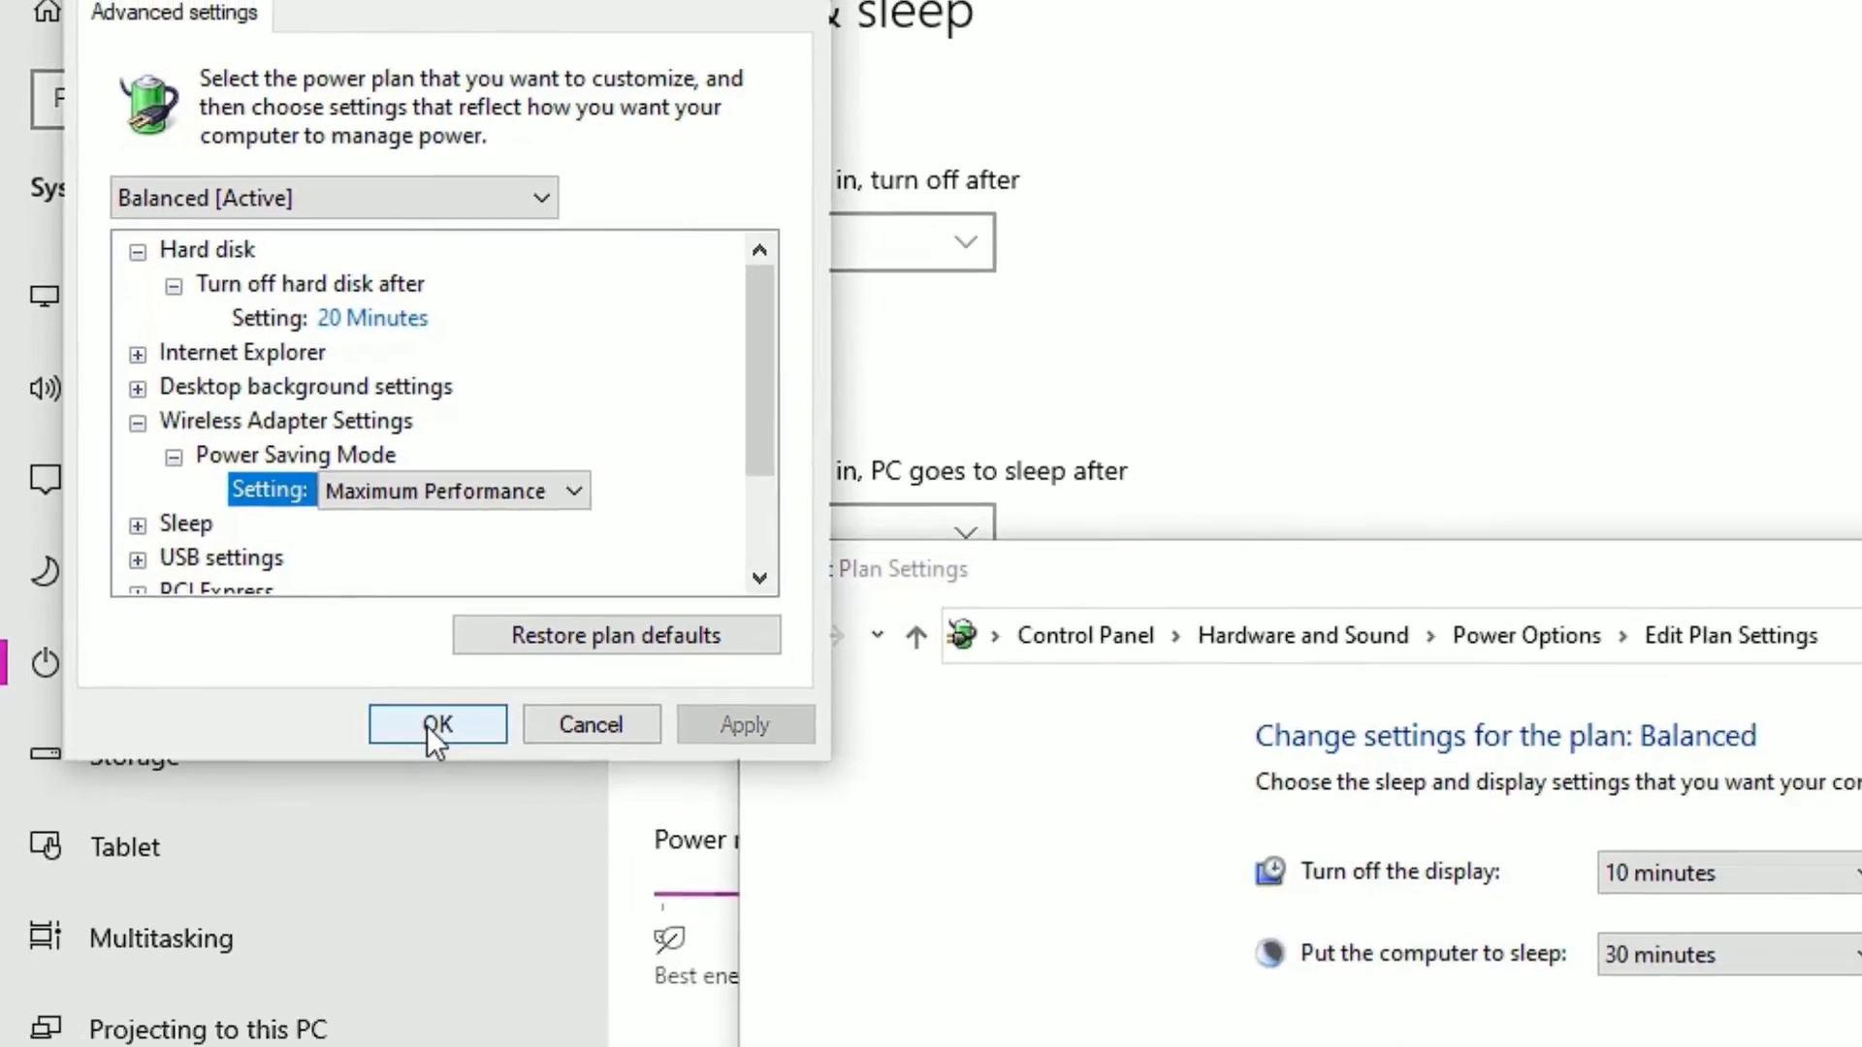
{"action": "left_click", "coordinate": [553, 897]}
{"action": "left_click", "coordinate": [1454, 361]}
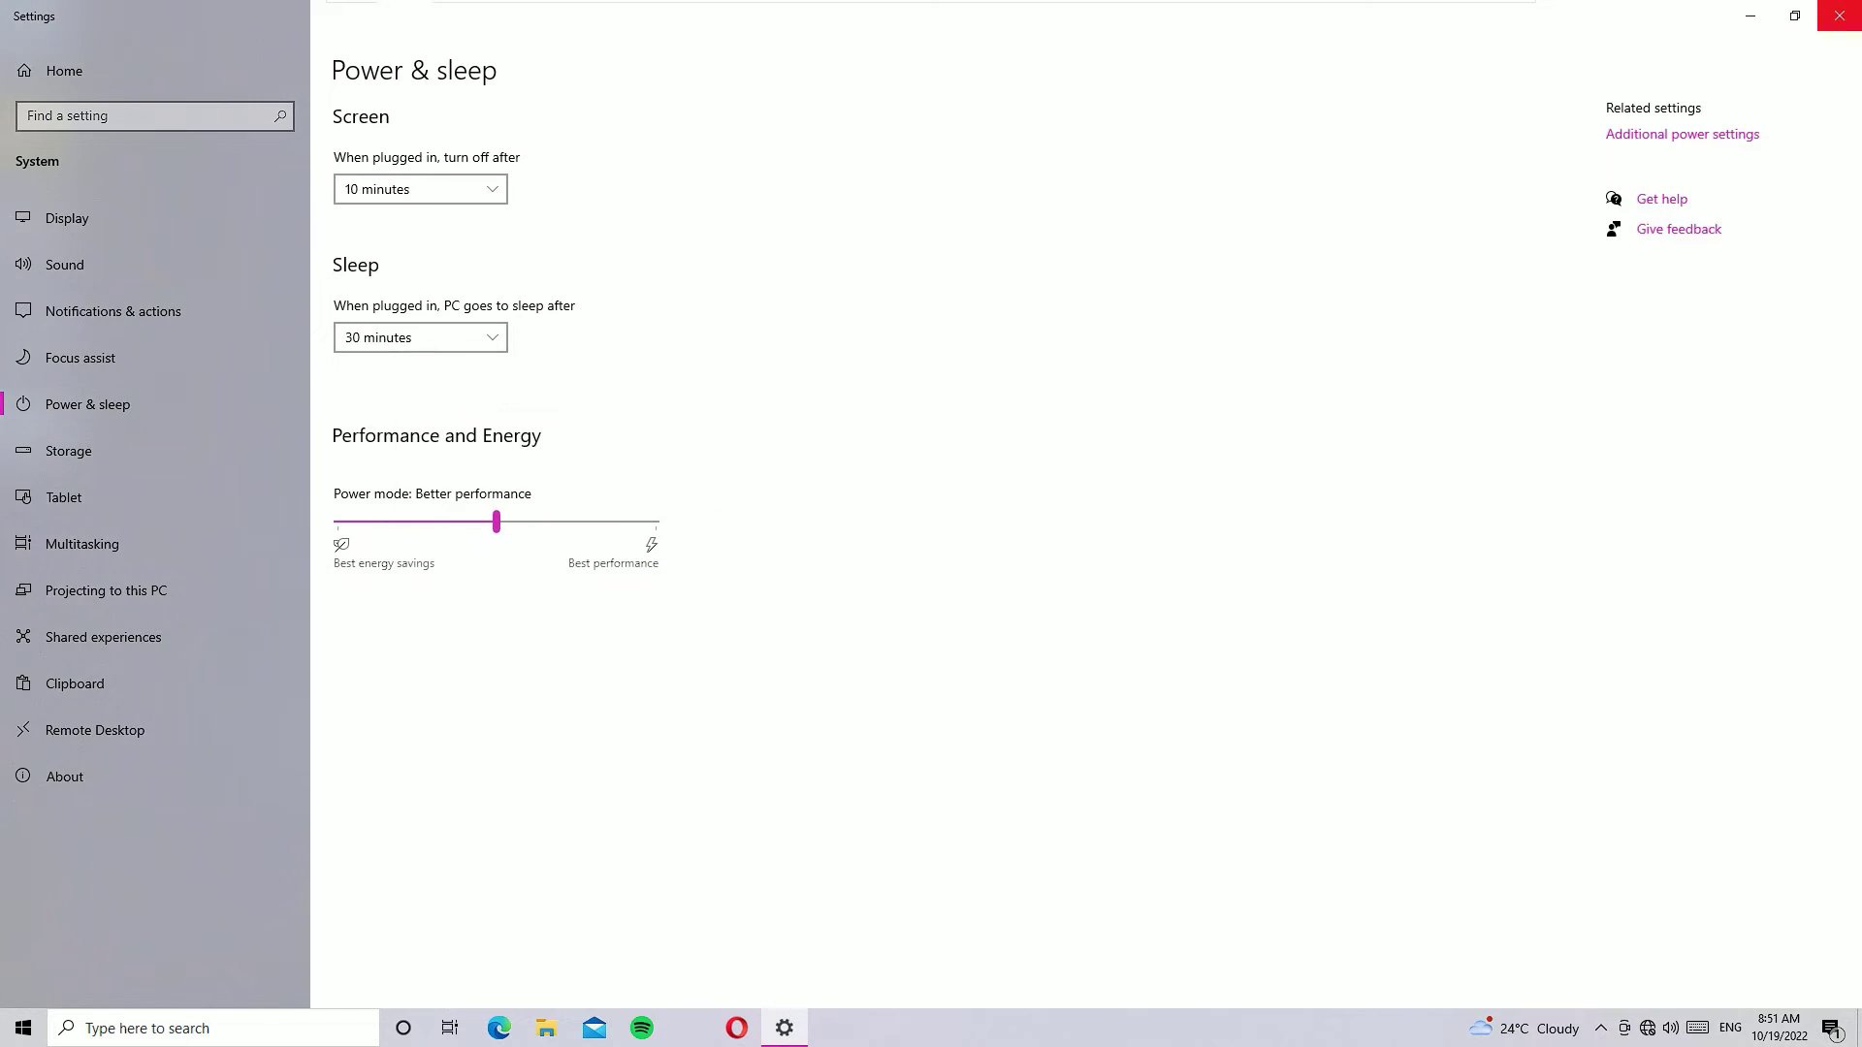
{"action": "left_click", "coordinate": [1839, 16]}
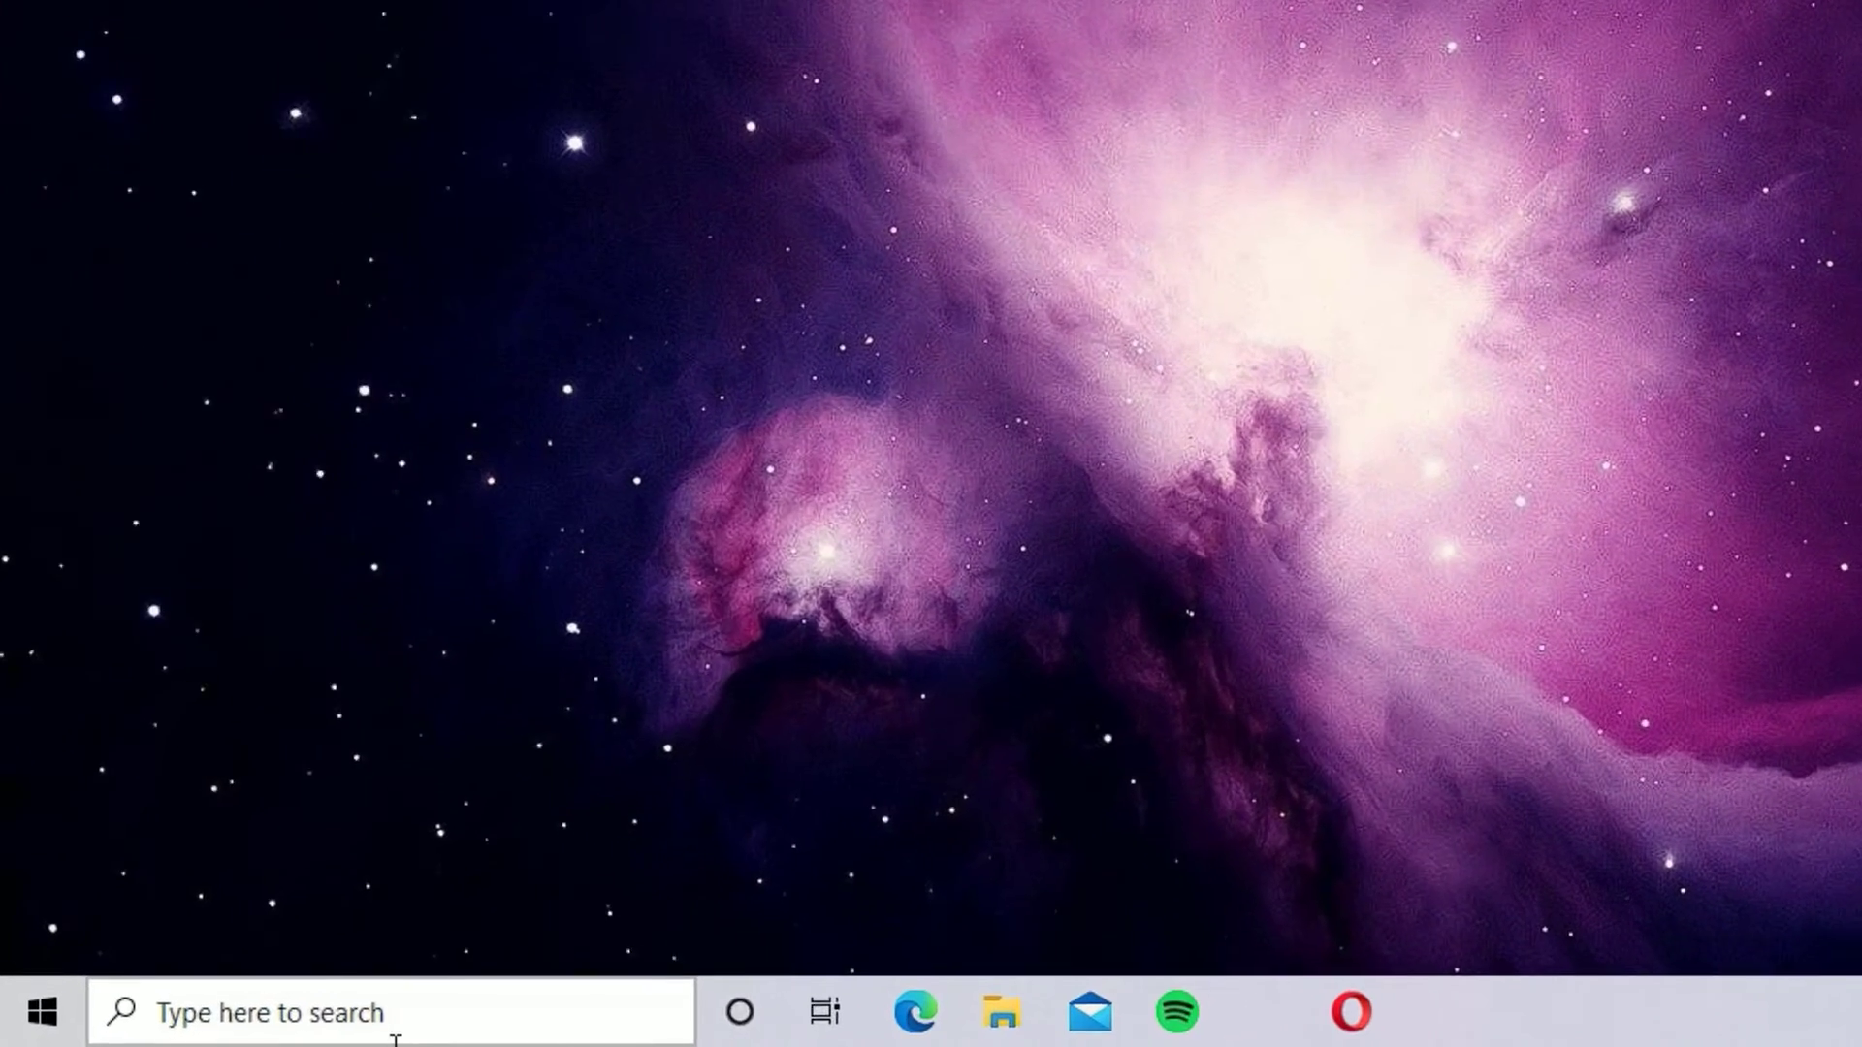
Launch System Configuration by running msconfig from the Run dialog.
{"action": "left_click", "coordinate": [216, 1028]}
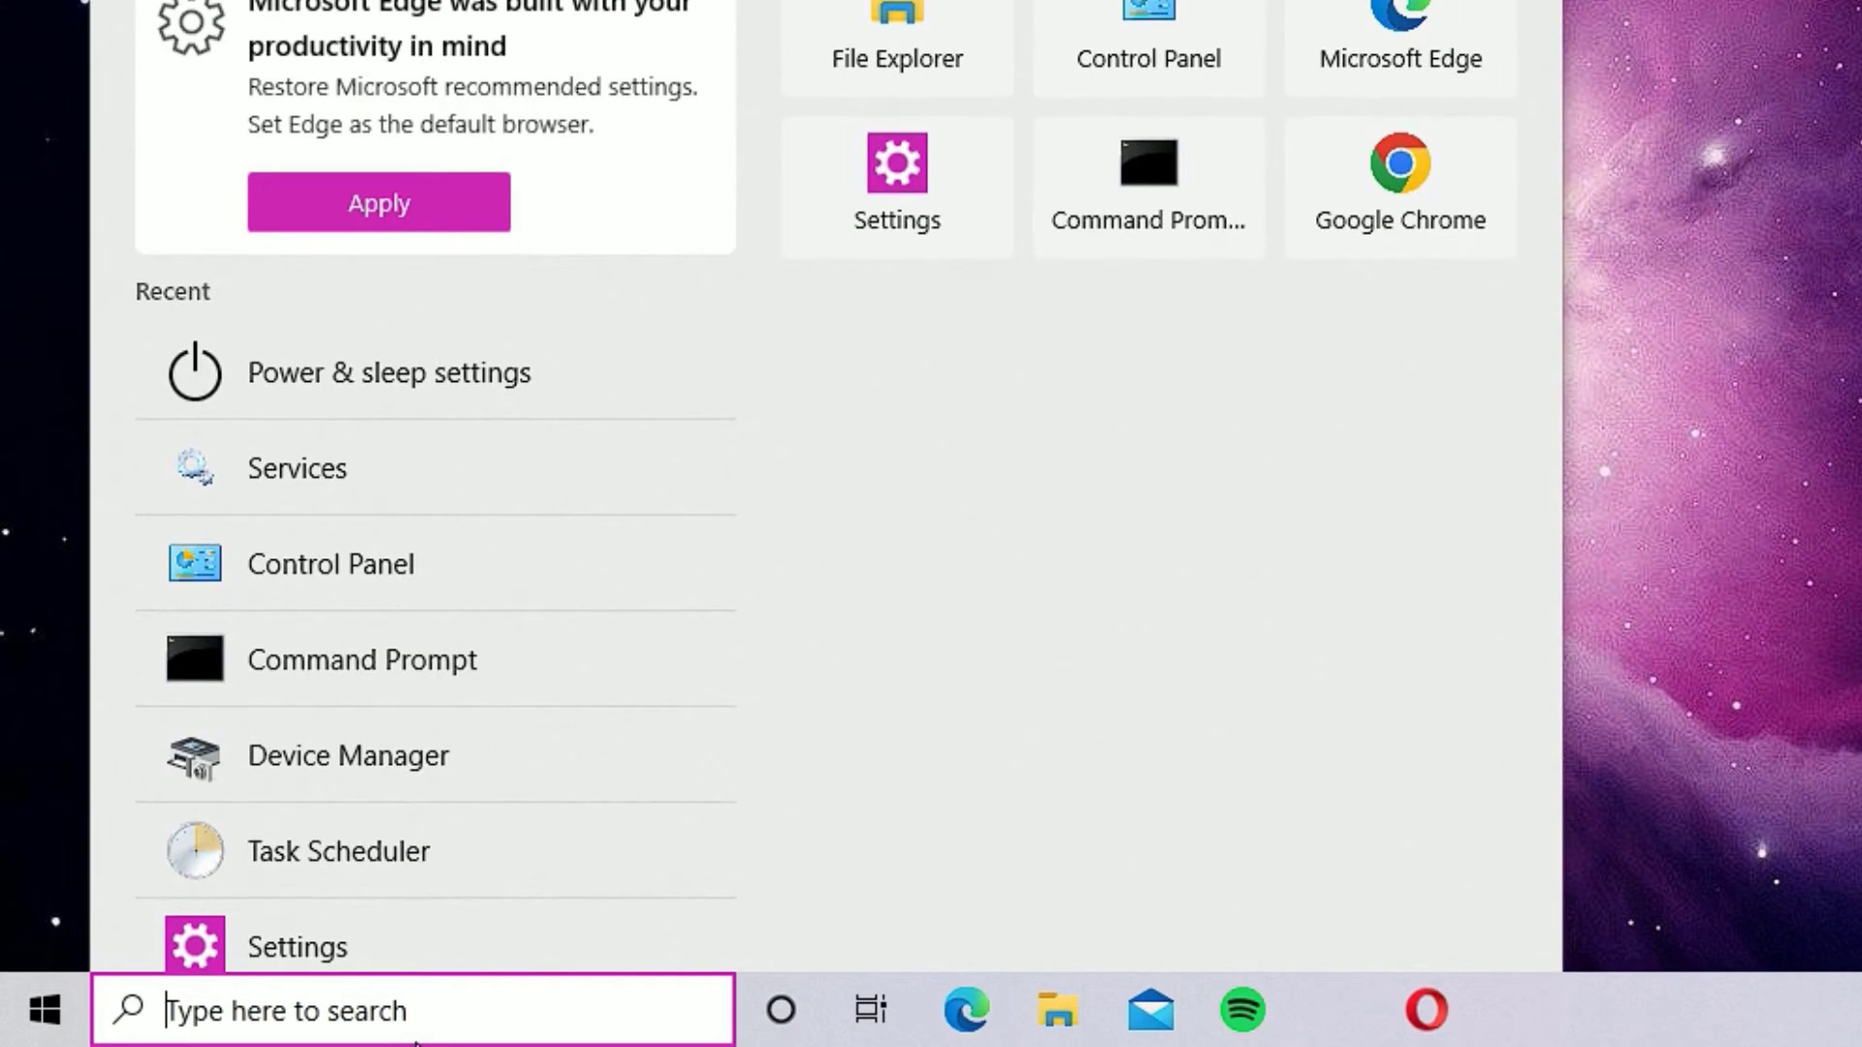
{"action": "type", "text": "run"}
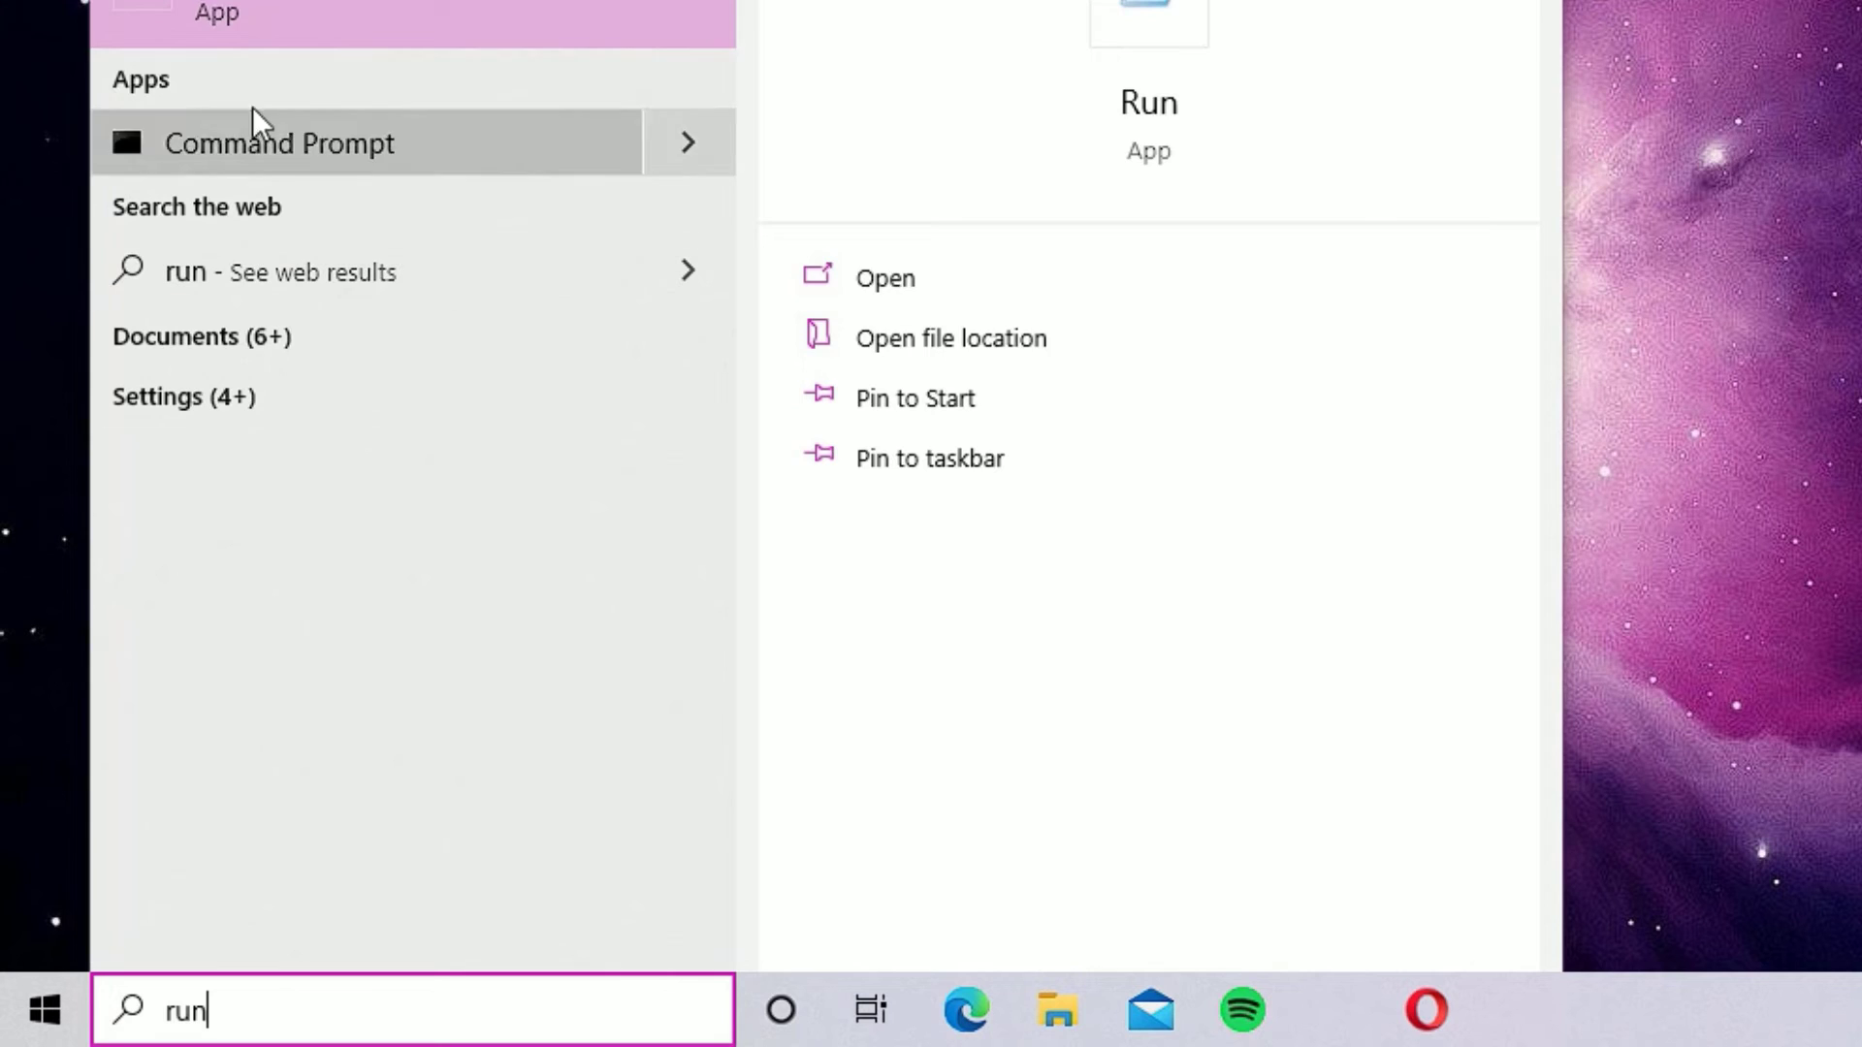
{"action": "left_click", "coordinate": [254, 7]}
{"action": "type", "text": "ms"}
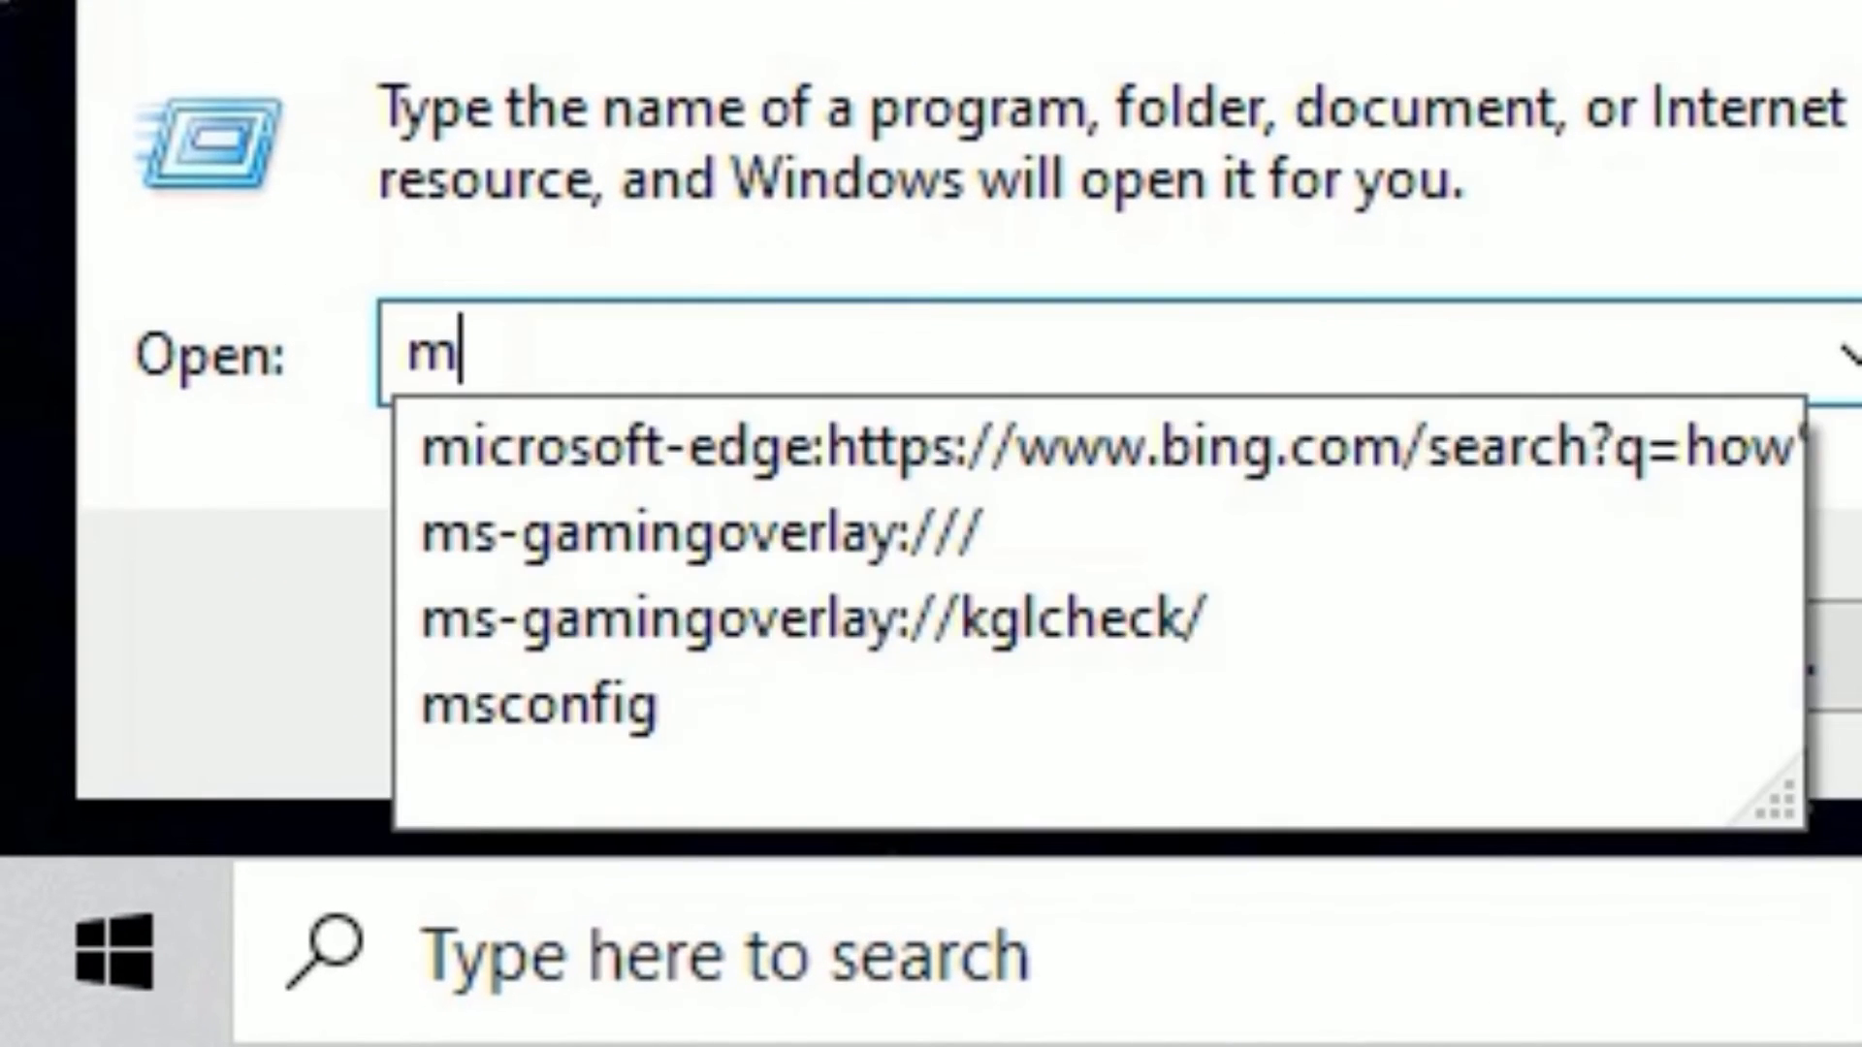
{"action": "type", "text": "config"}
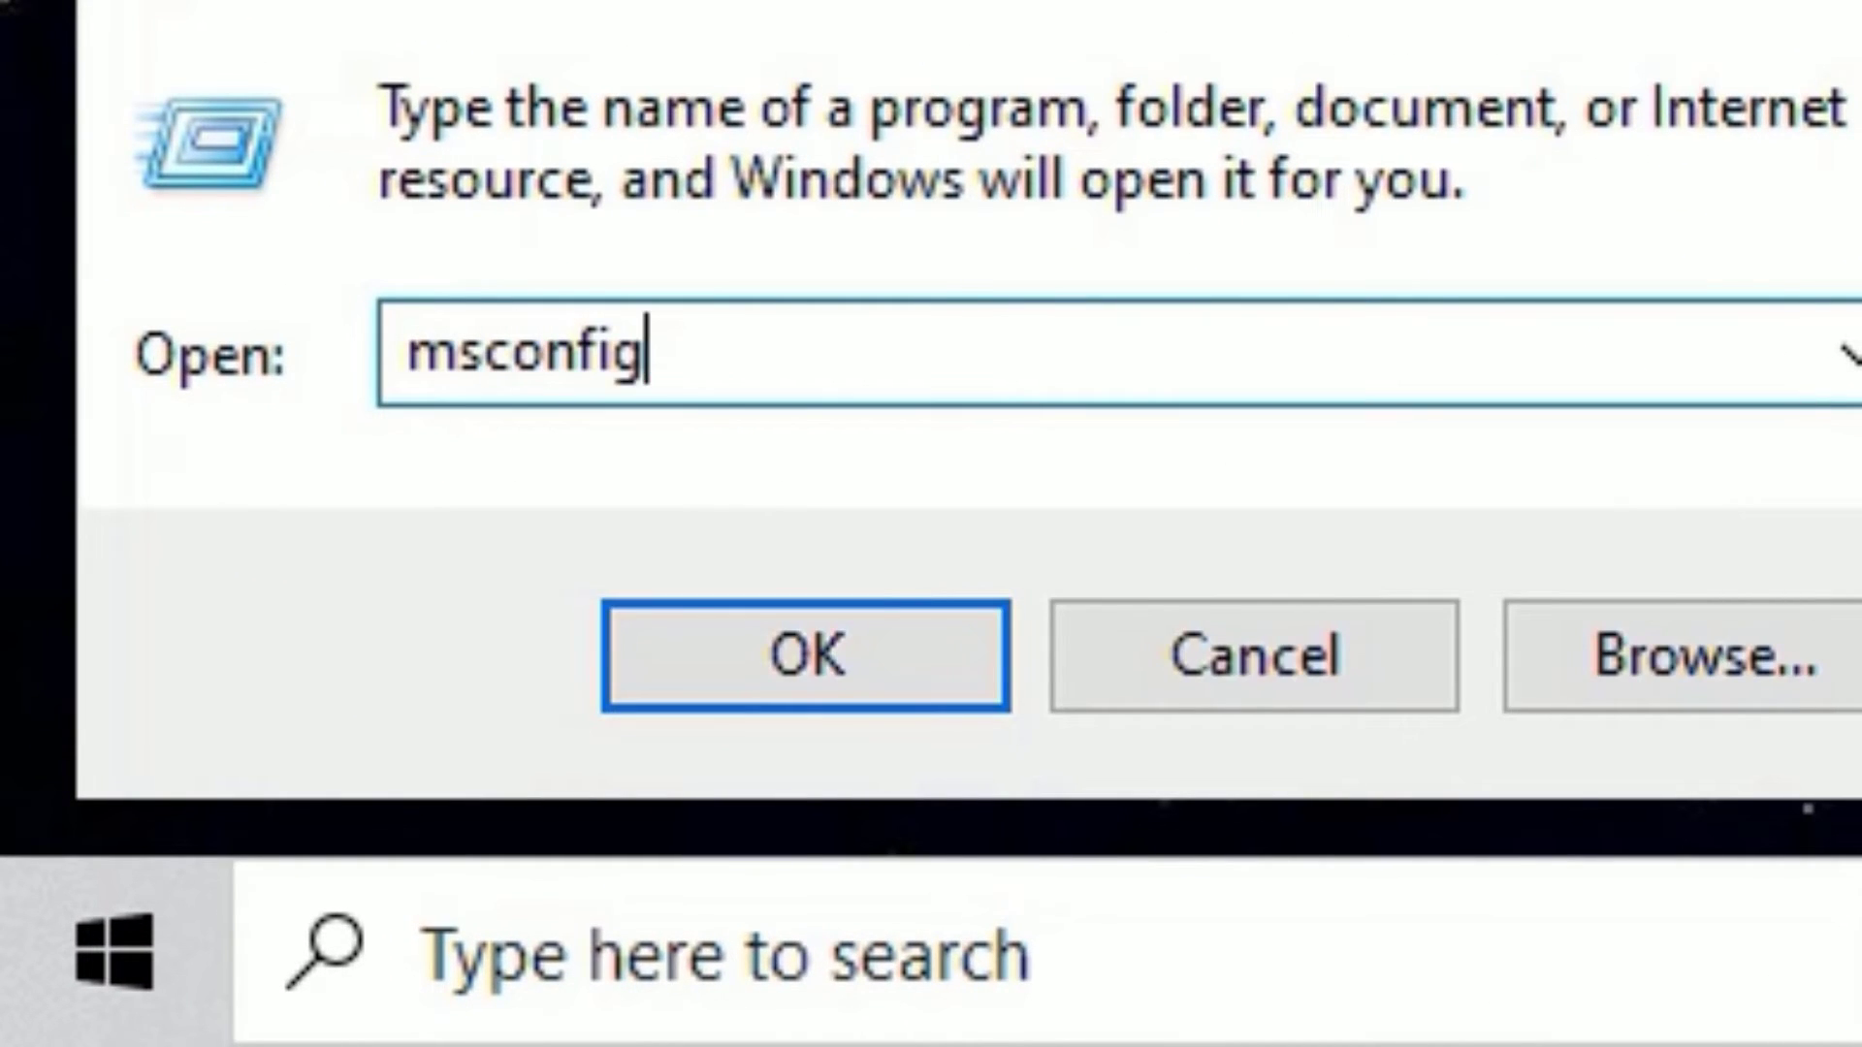
{"action": "key", "text": "Return"}
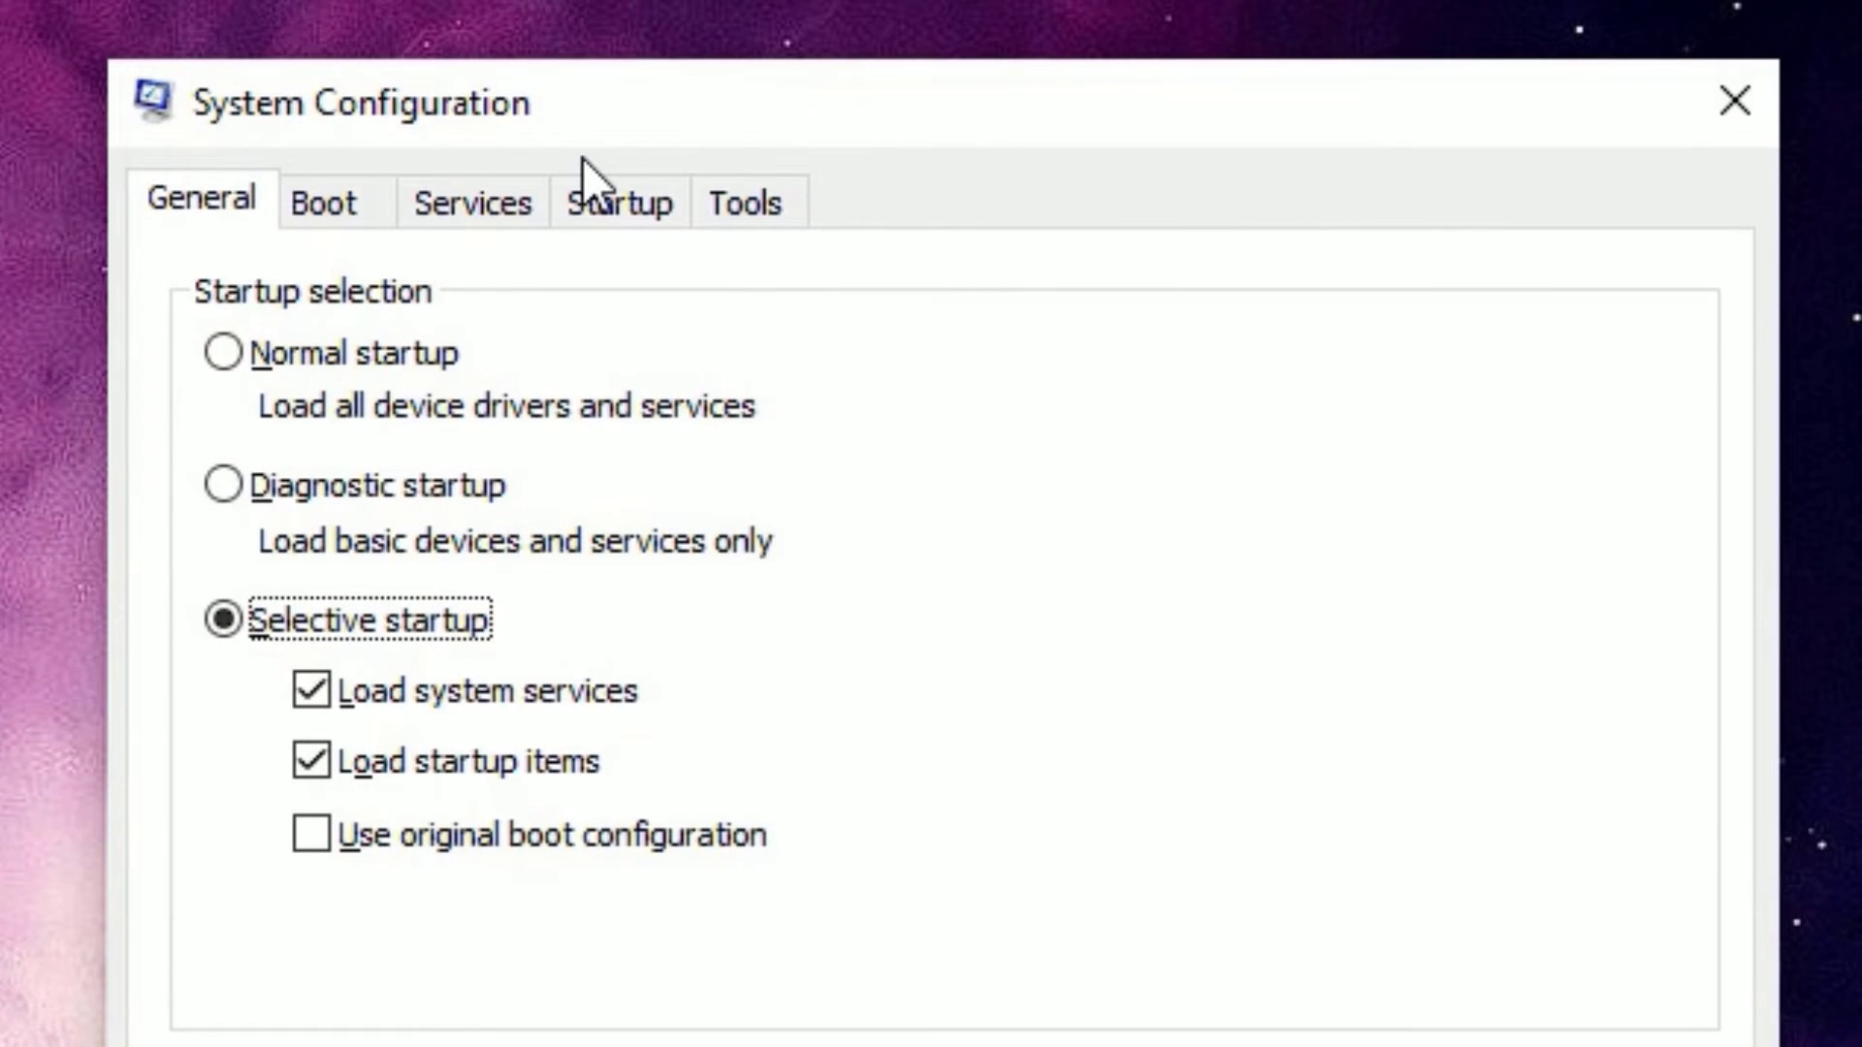
On the Services tab, enable all services, apply the change, and close System Configuration.
{"action": "left_click", "coordinate": [480, 194]}
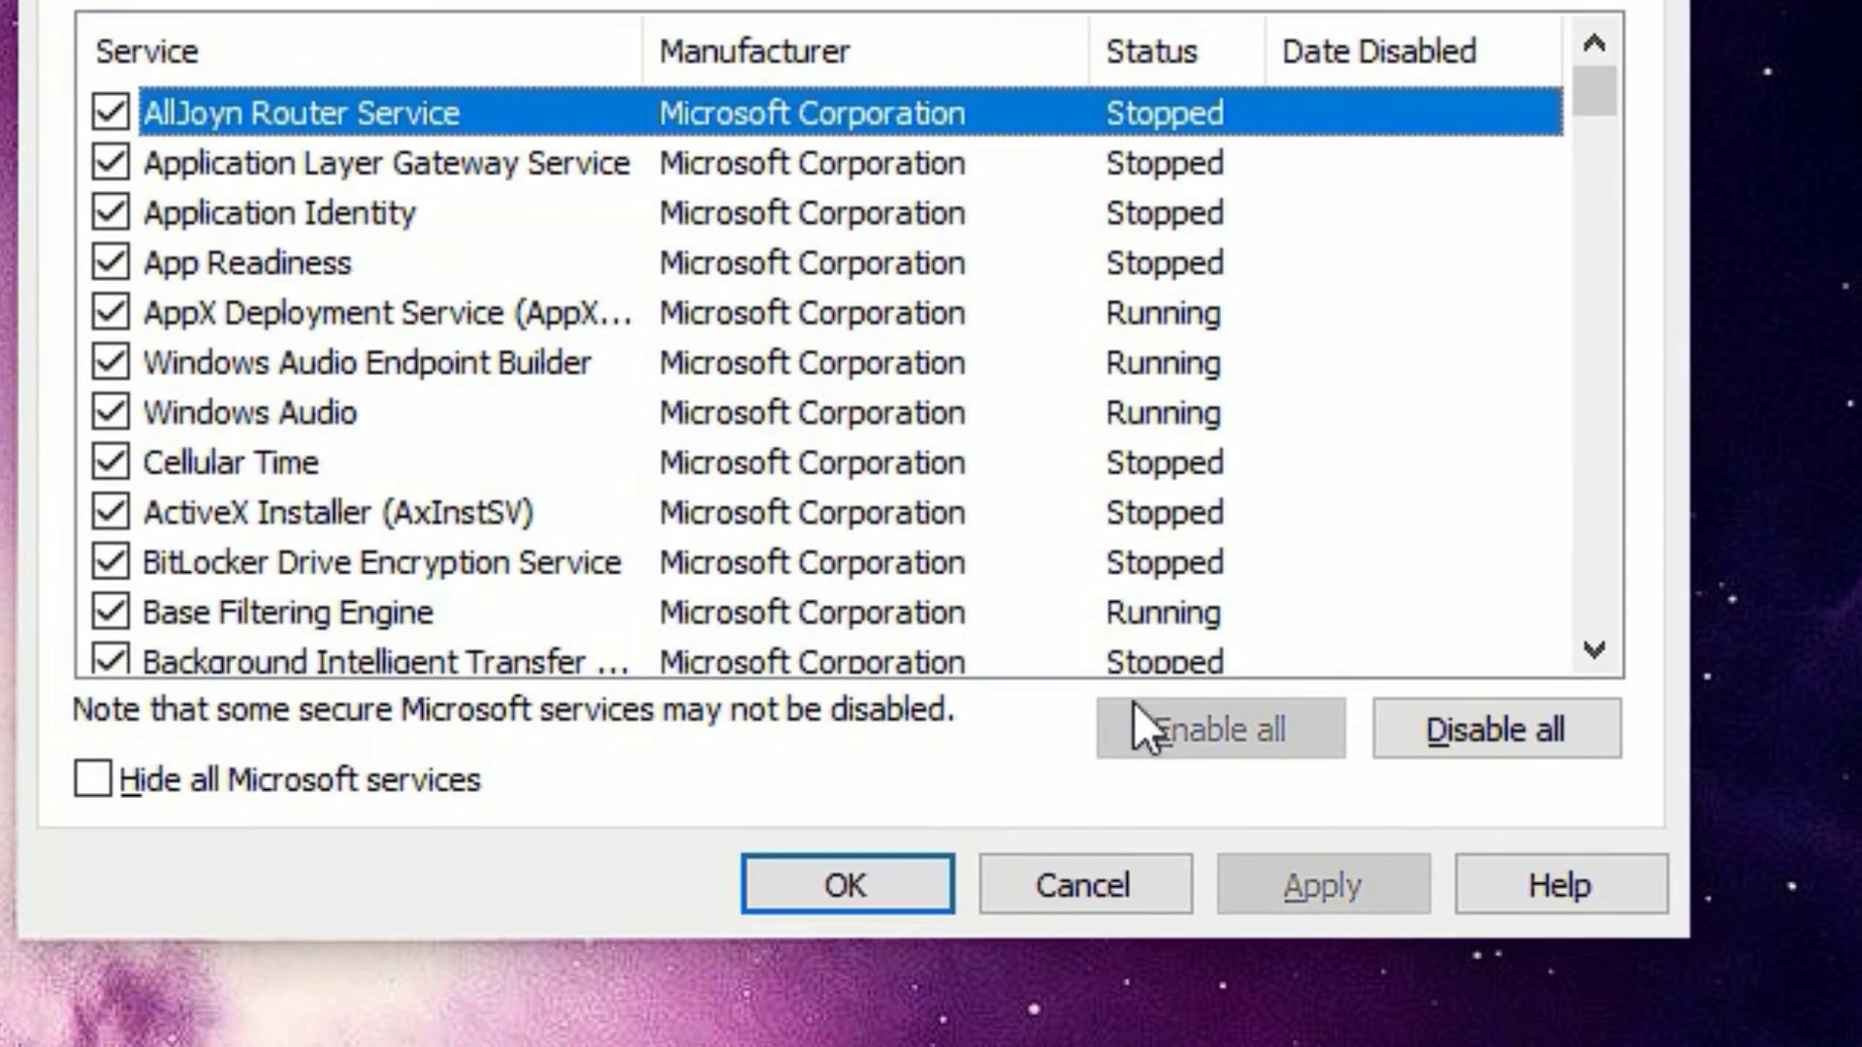
{"action": "key", "text": "Down"}
{"action": "key", "text": "Down"}
{"action": "key", "text": "Down"}
{"action": "key", "text": "Down"}
{"action": "key", "text": "Down"}
{"action": "key", "text": "Down"}
{"action": "key", "text": "Down"}
{"action": "key", "text": "Down"}
{"action": "key", "text": "space"}
{"action": "left_click", "coordinate": [1202, 744]}
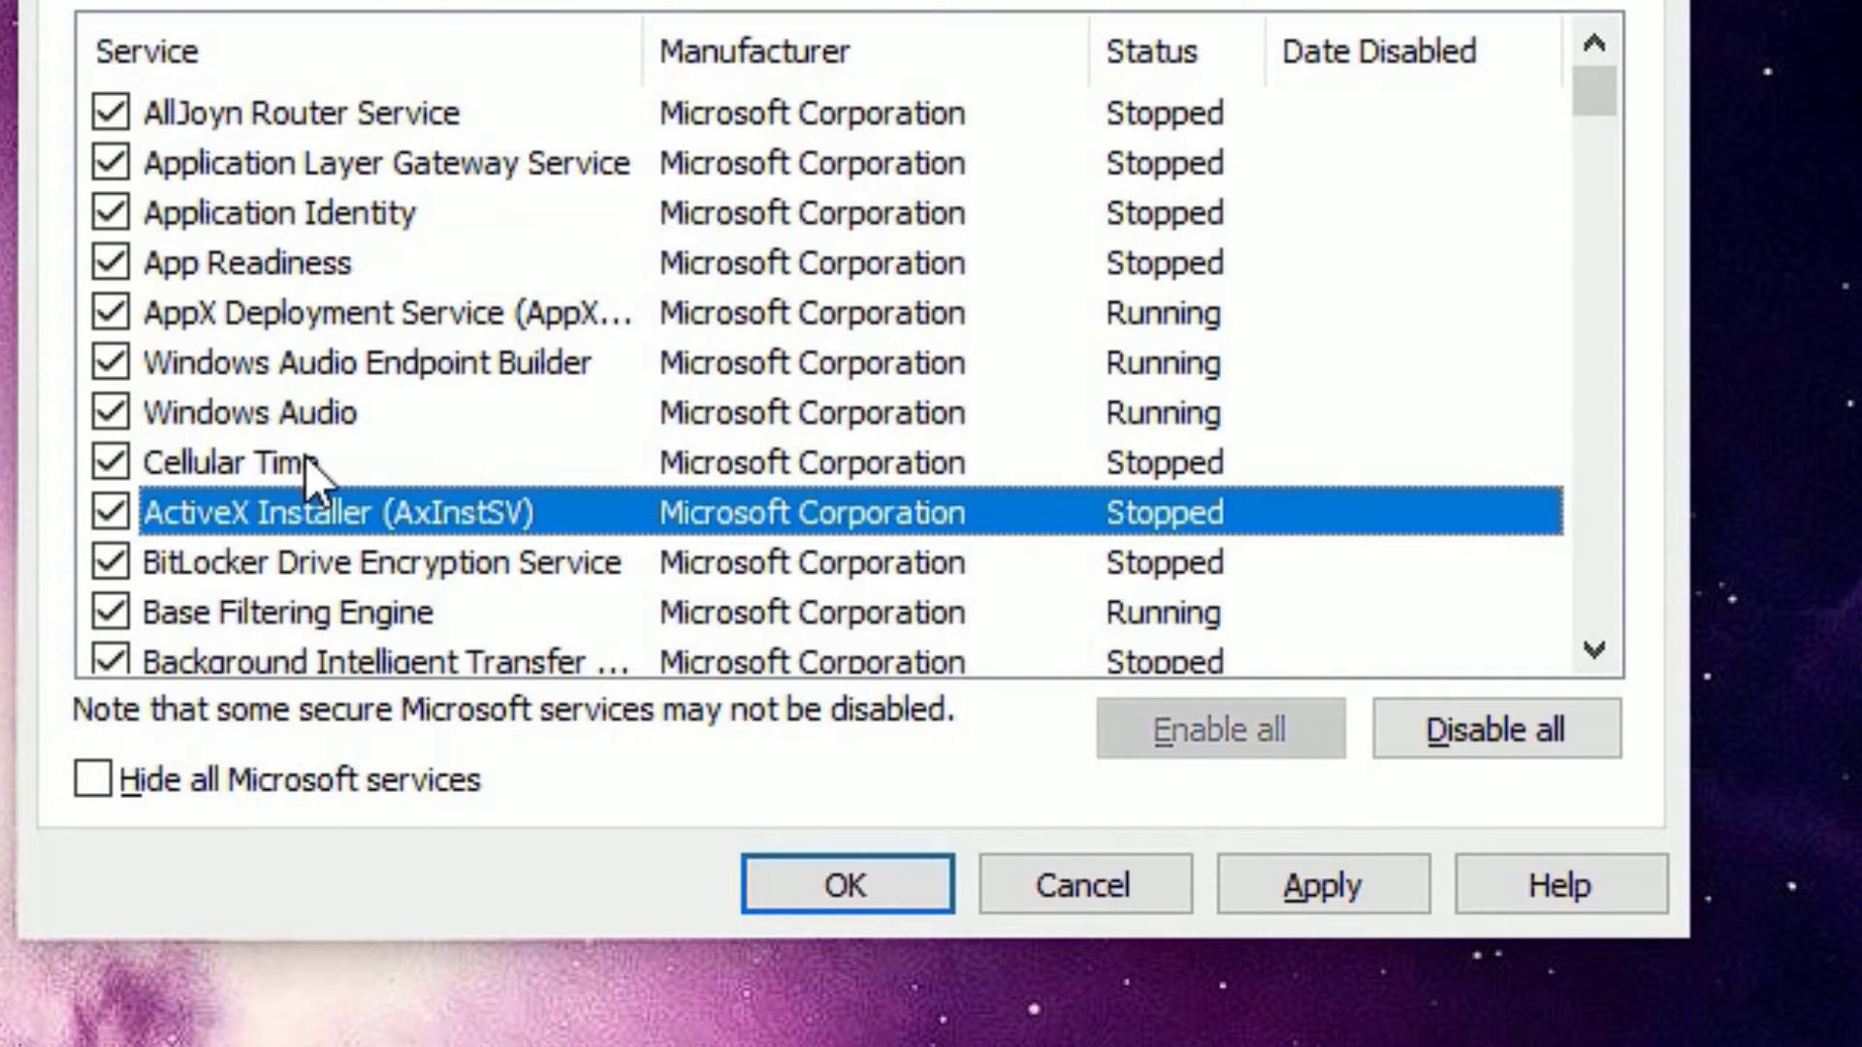
{"action": "scroll", "coordinate": [316, 455], "scroll_direction": "down", "scroll_amount": 12}
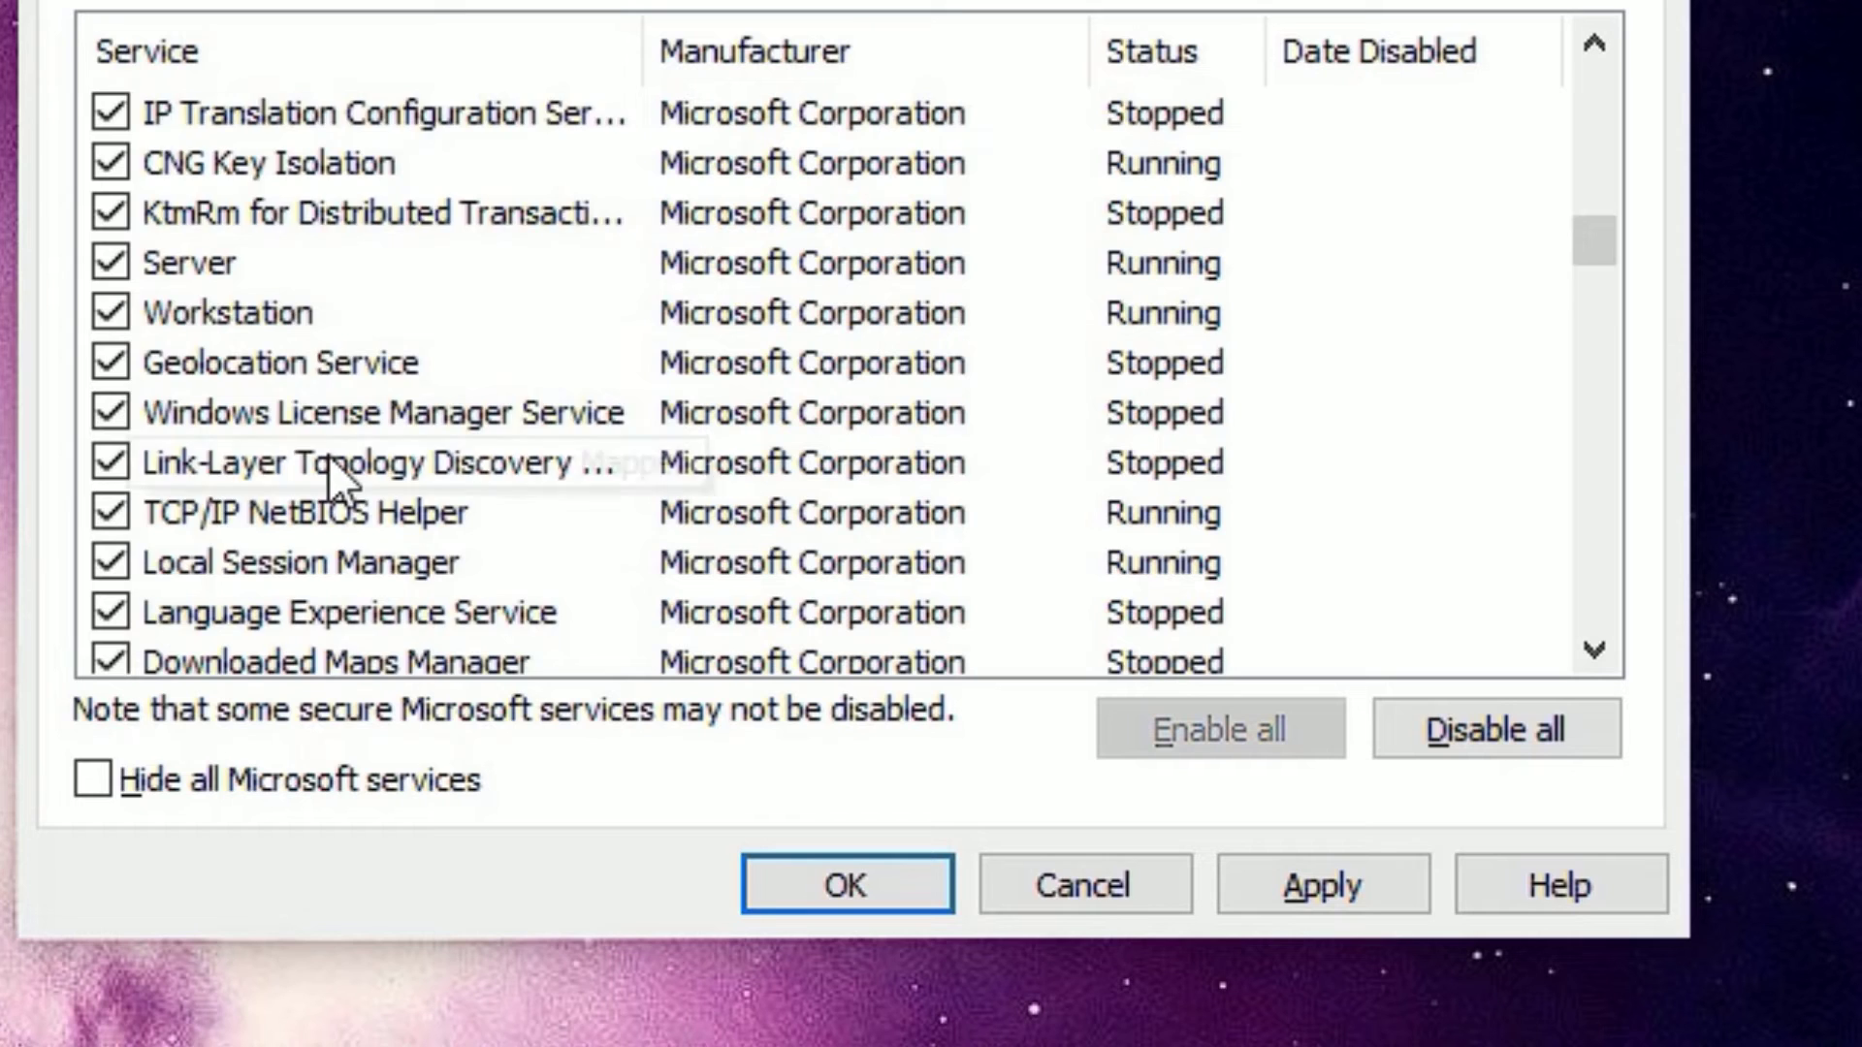
{"action": "scroll", "coordinate": [329, 456], "scroll_direction": "down", "scroll_amount": 15}
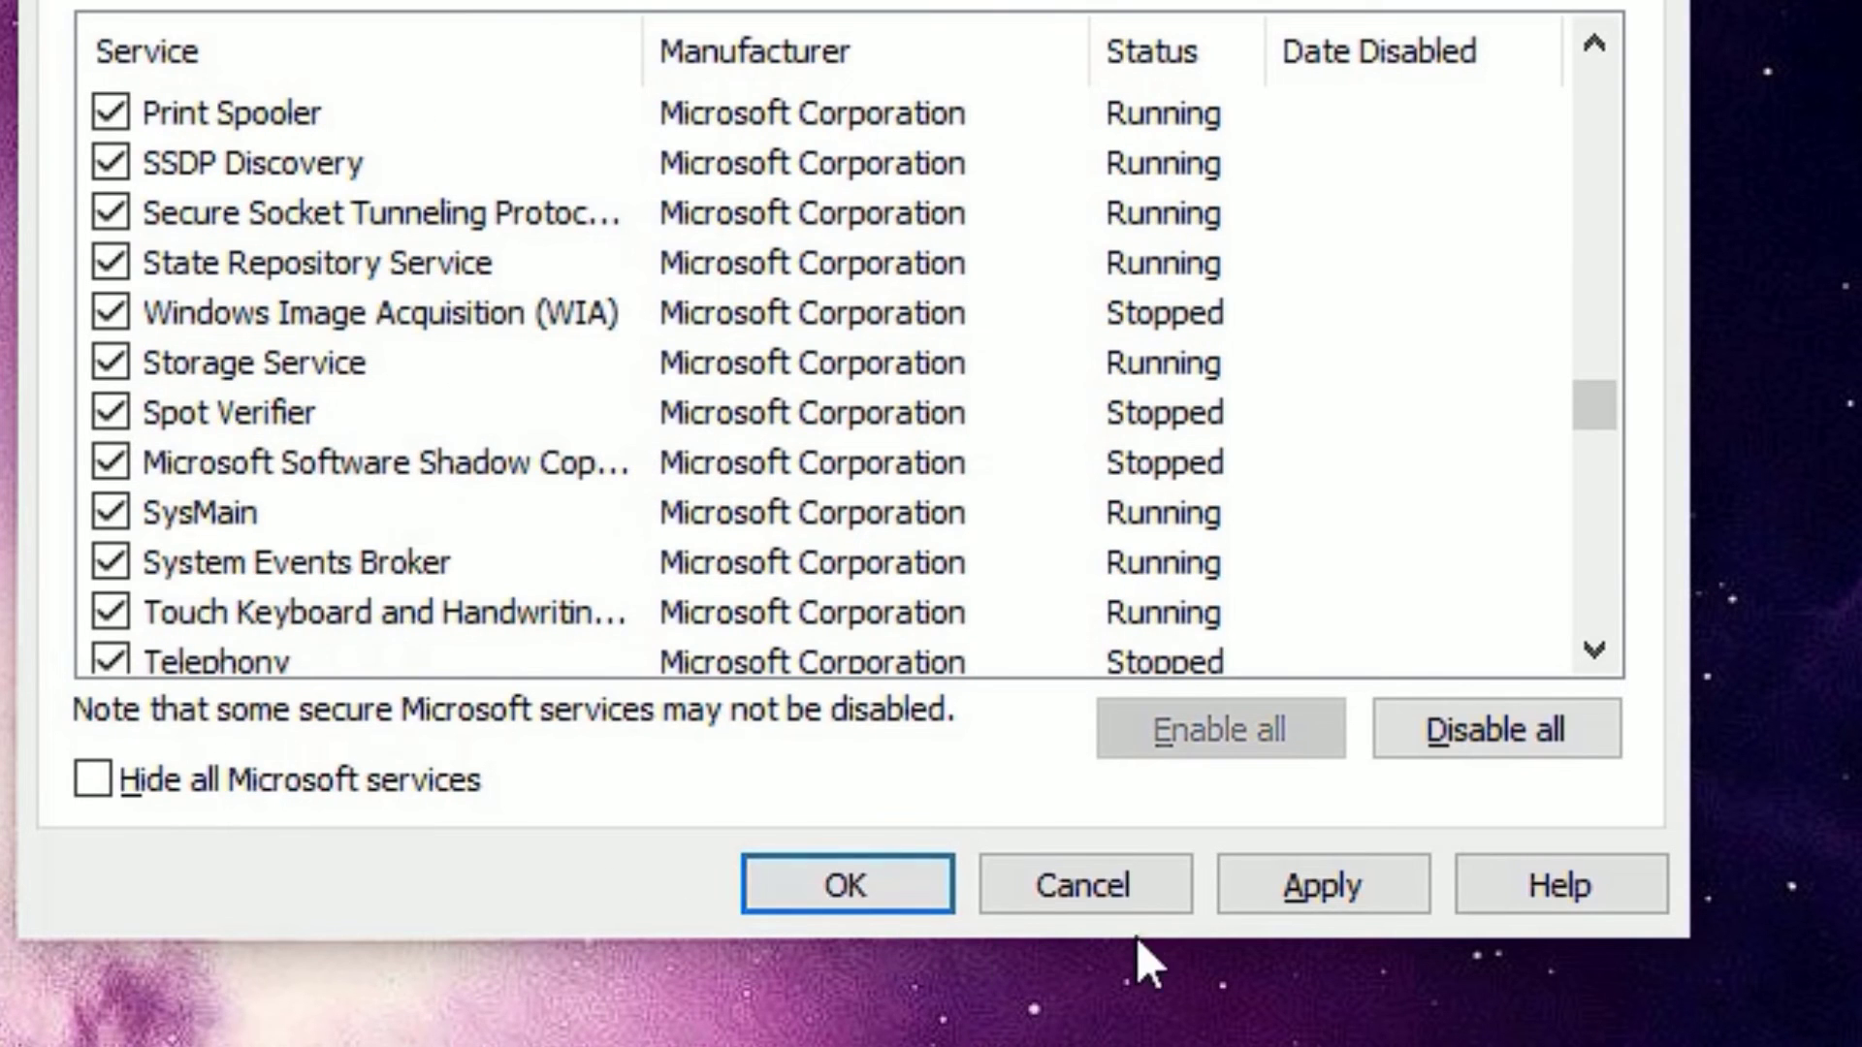
{"action": "left_click", "coordinate": [1321, 911]}
{"action": "left_click", "coordinate": [786, 910]}
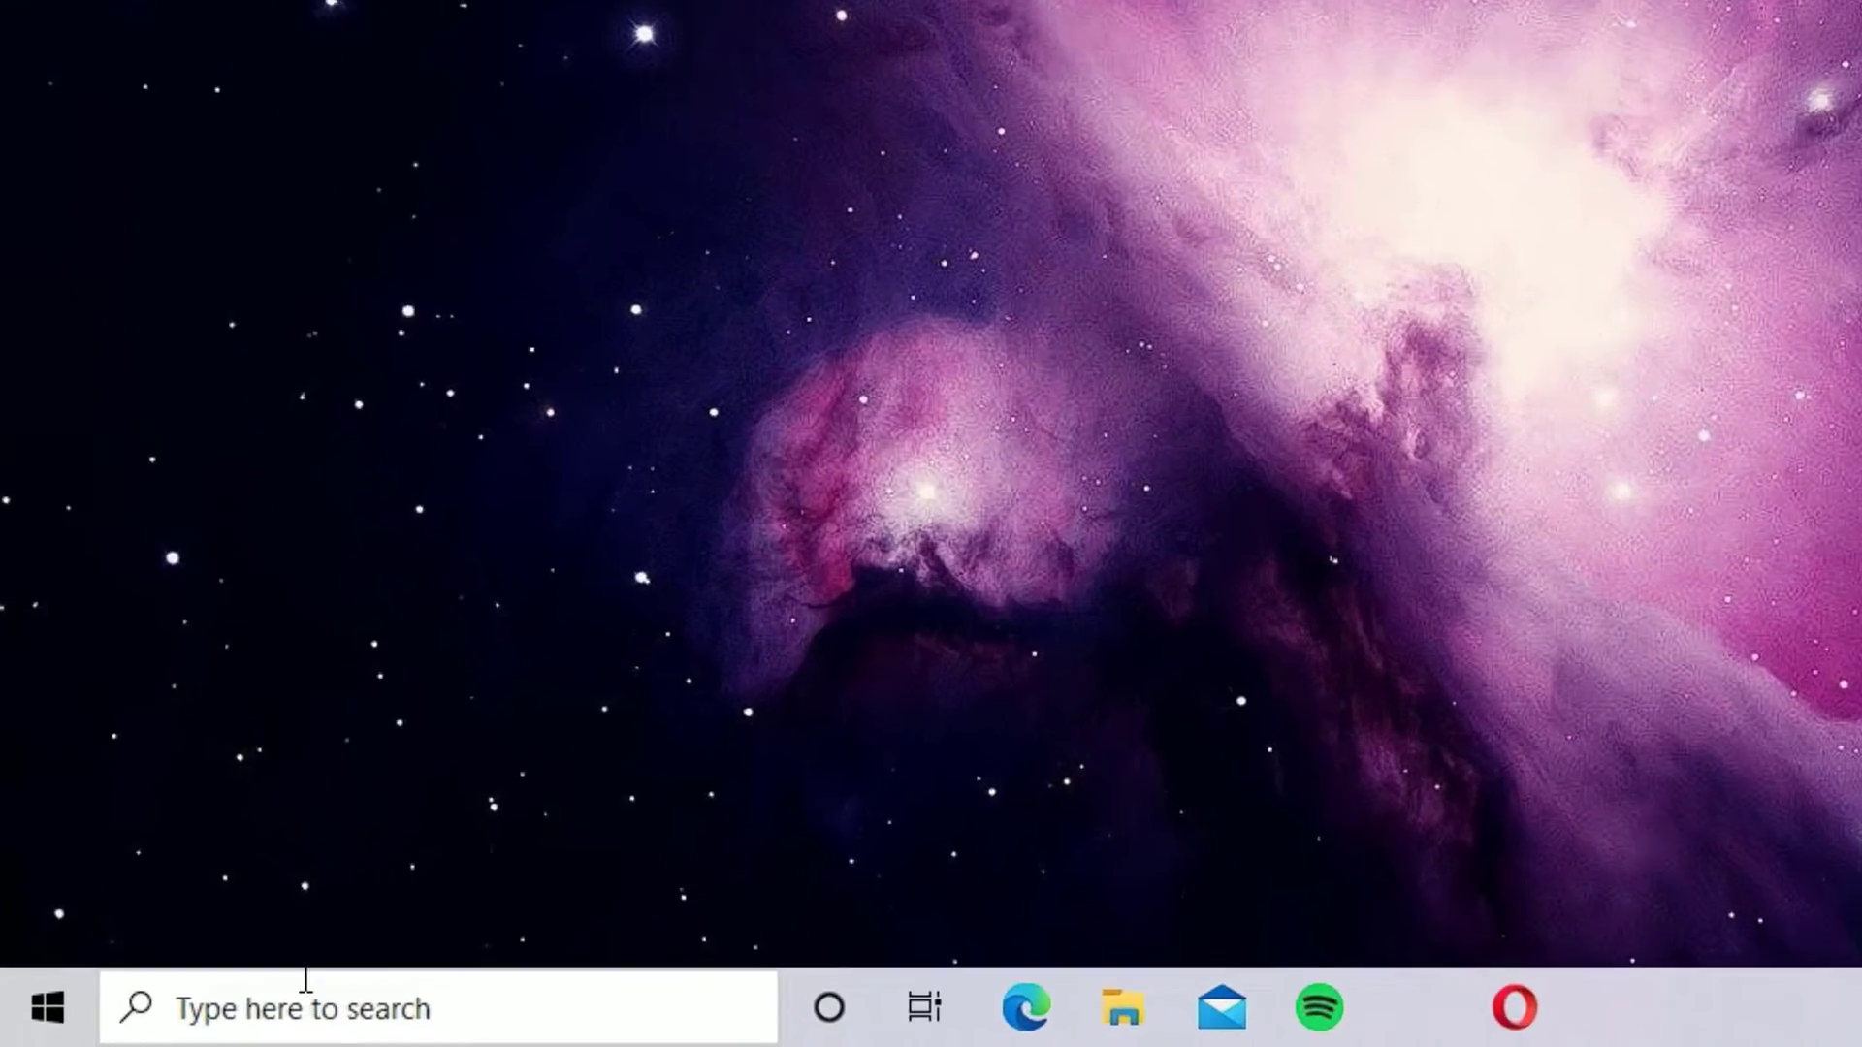
Launch Command Prompt as administrator, approving the elevation prompt.
{"action": "left_click", "coordinate": [305, 982]}
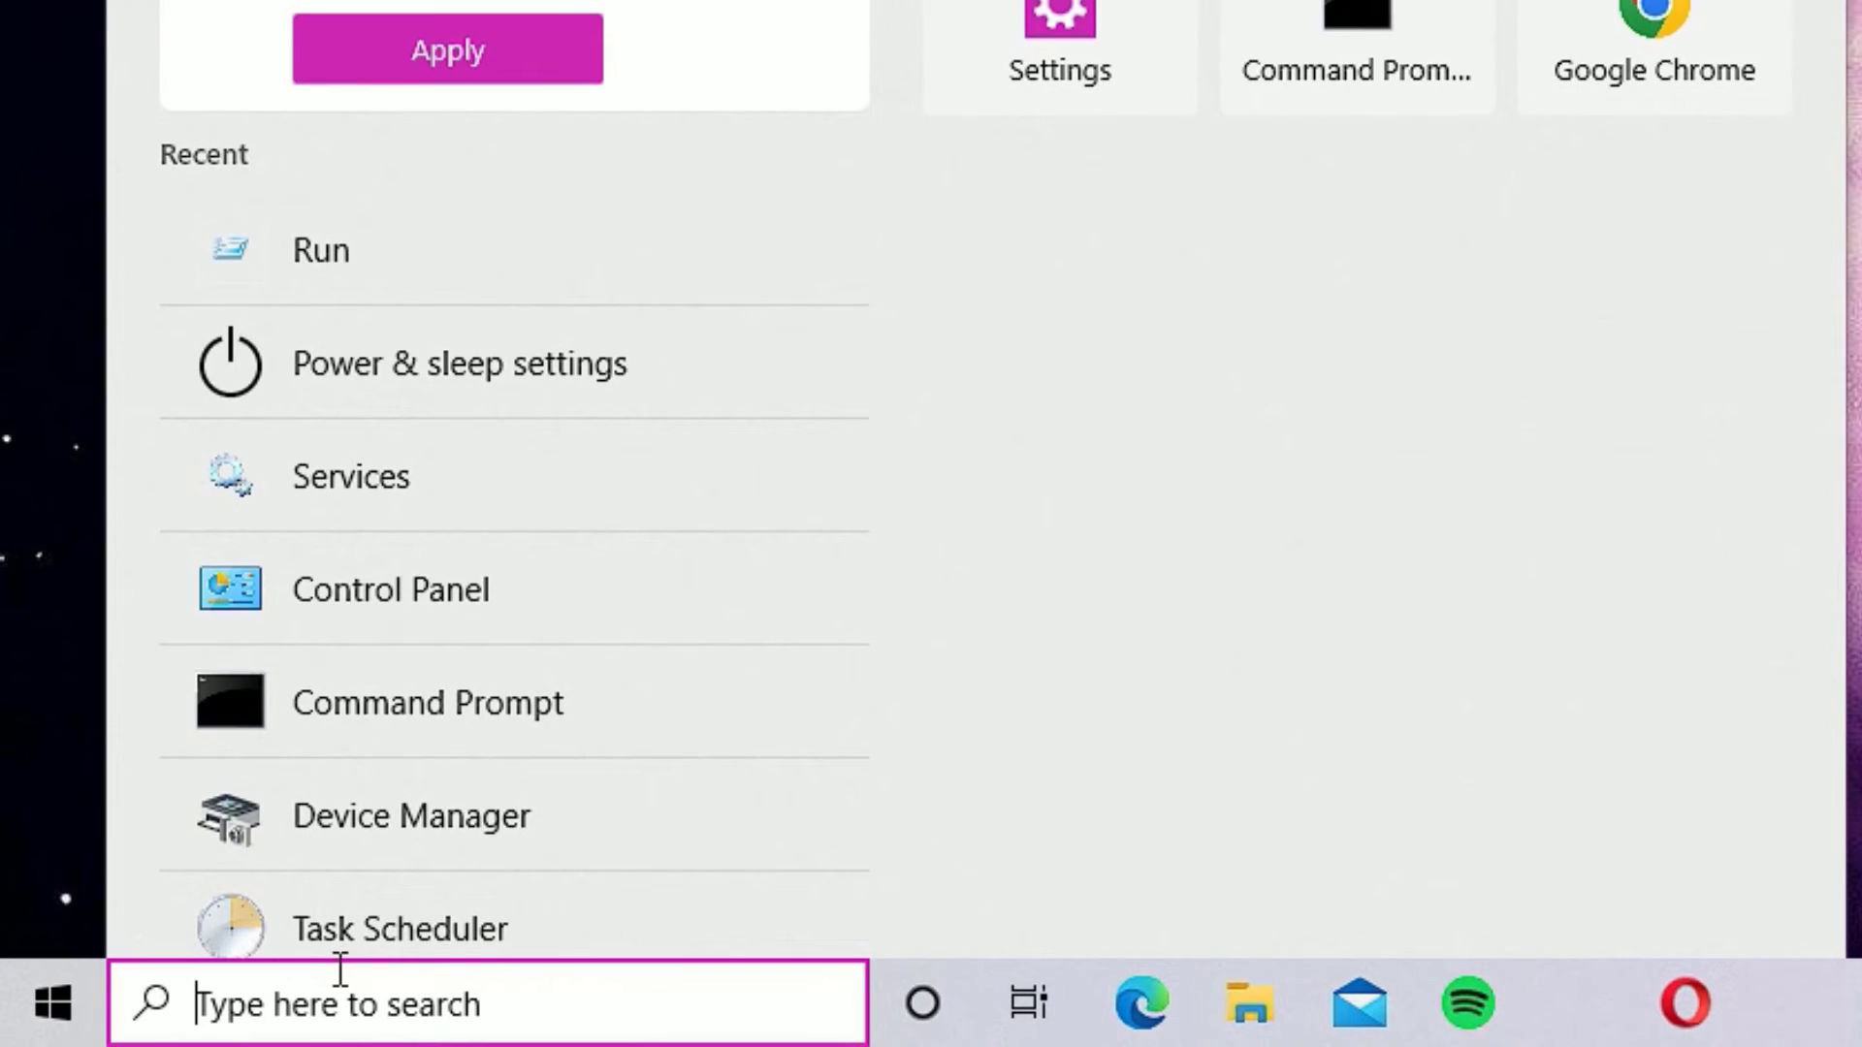
{"action": "type", "text": "com"}
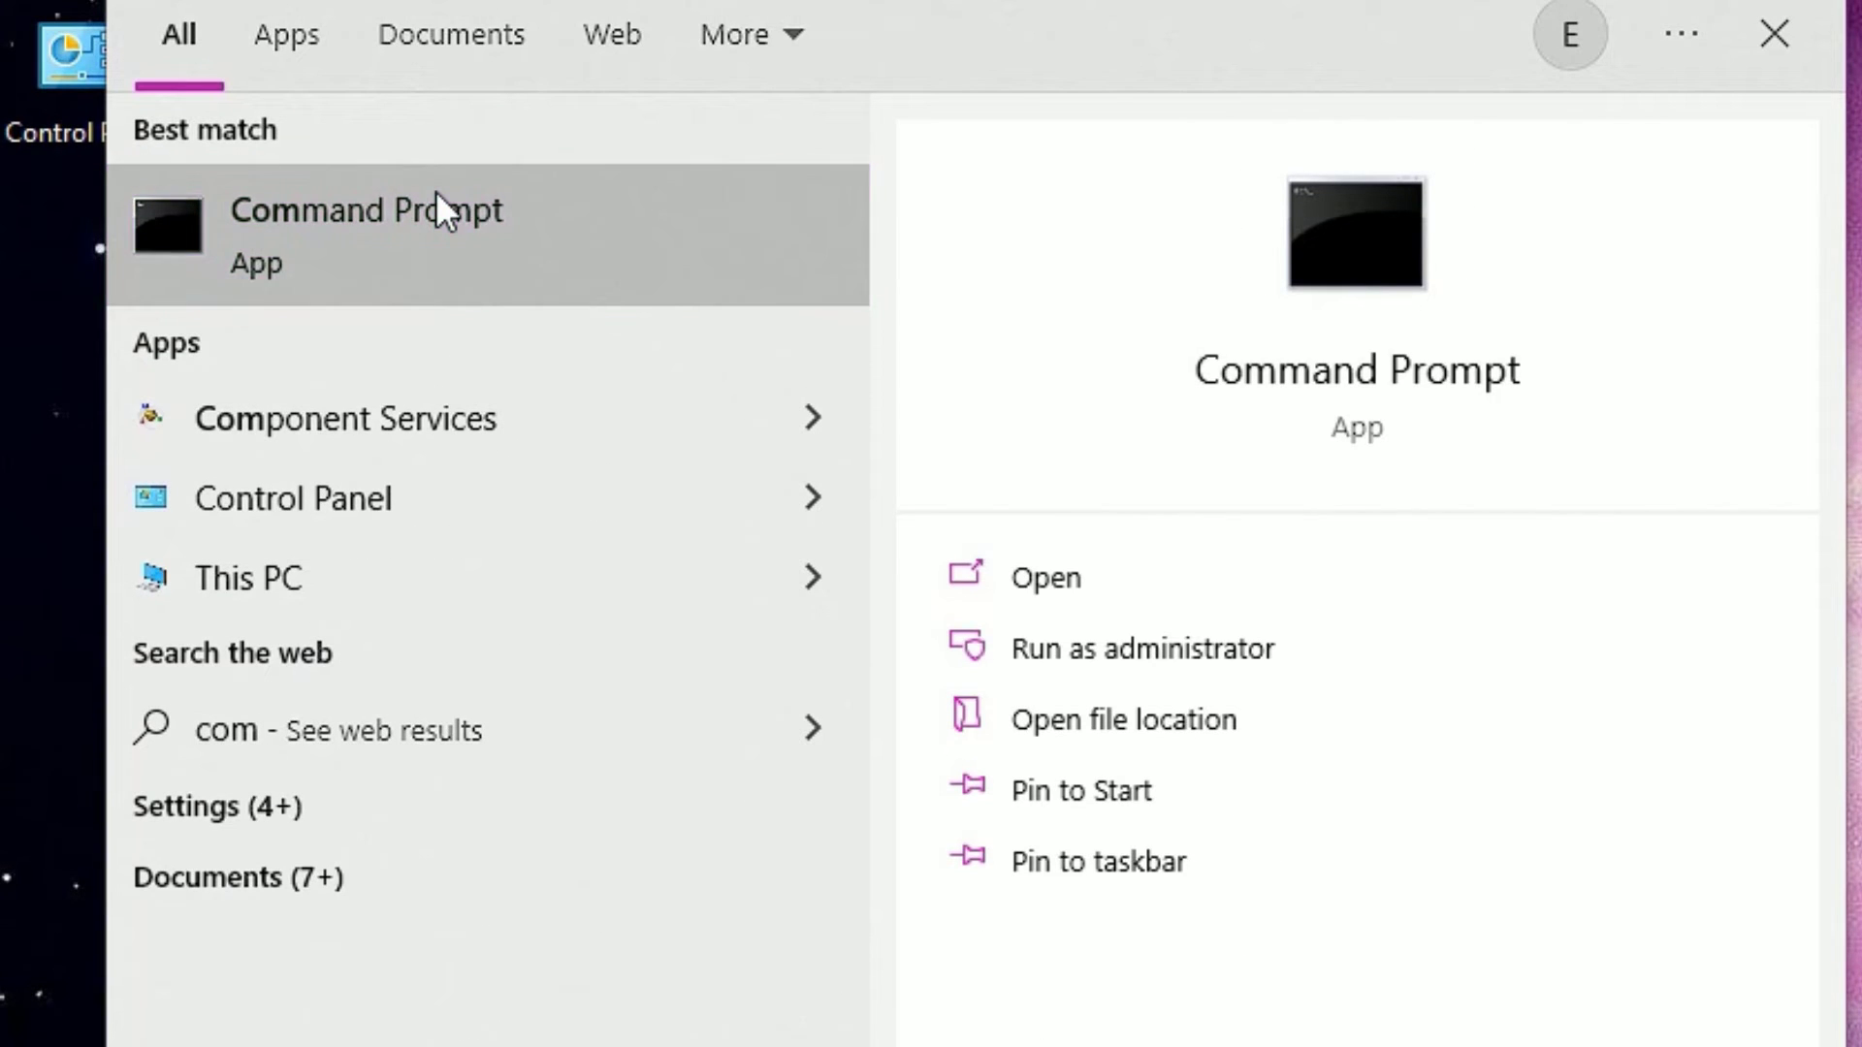
{"action": "right_click", "coordinate": [435, 190]}
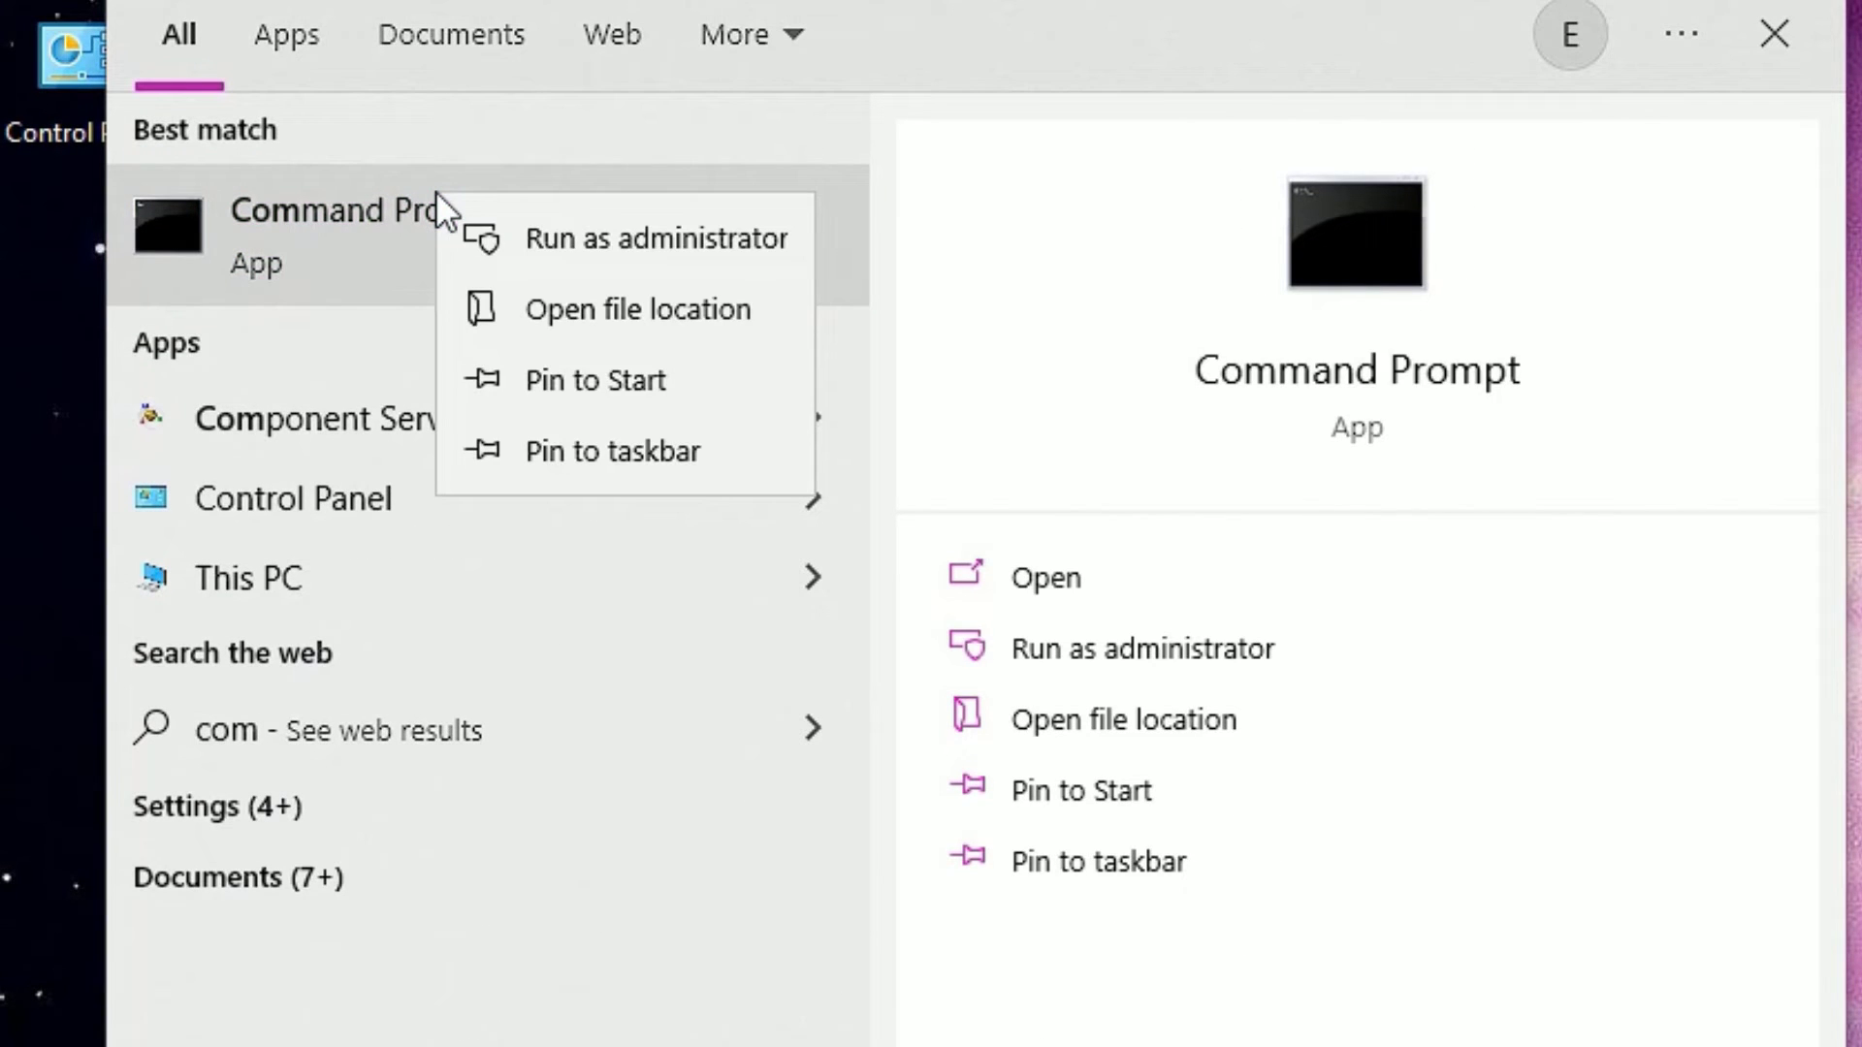
{"action": "left_click", "coordinate": [600, 232]}
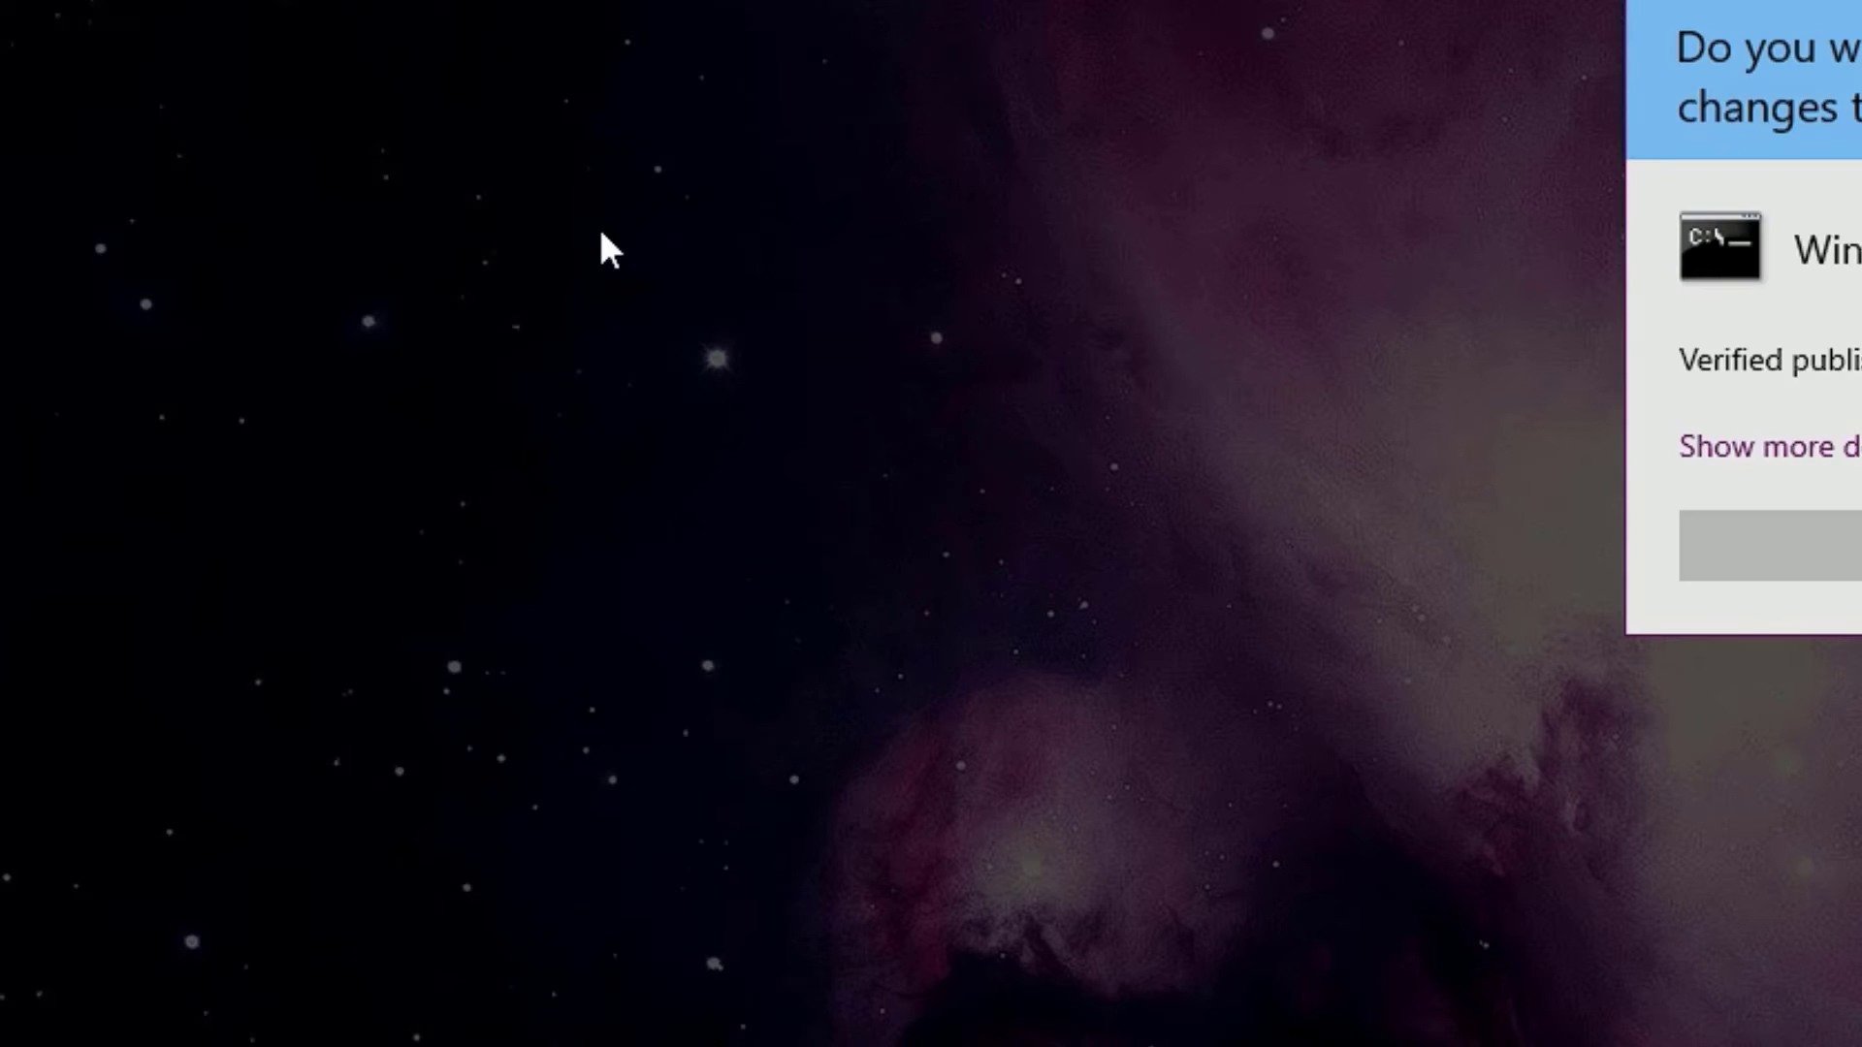
{"action": "left_click", "coordinate": [1846, 534]}
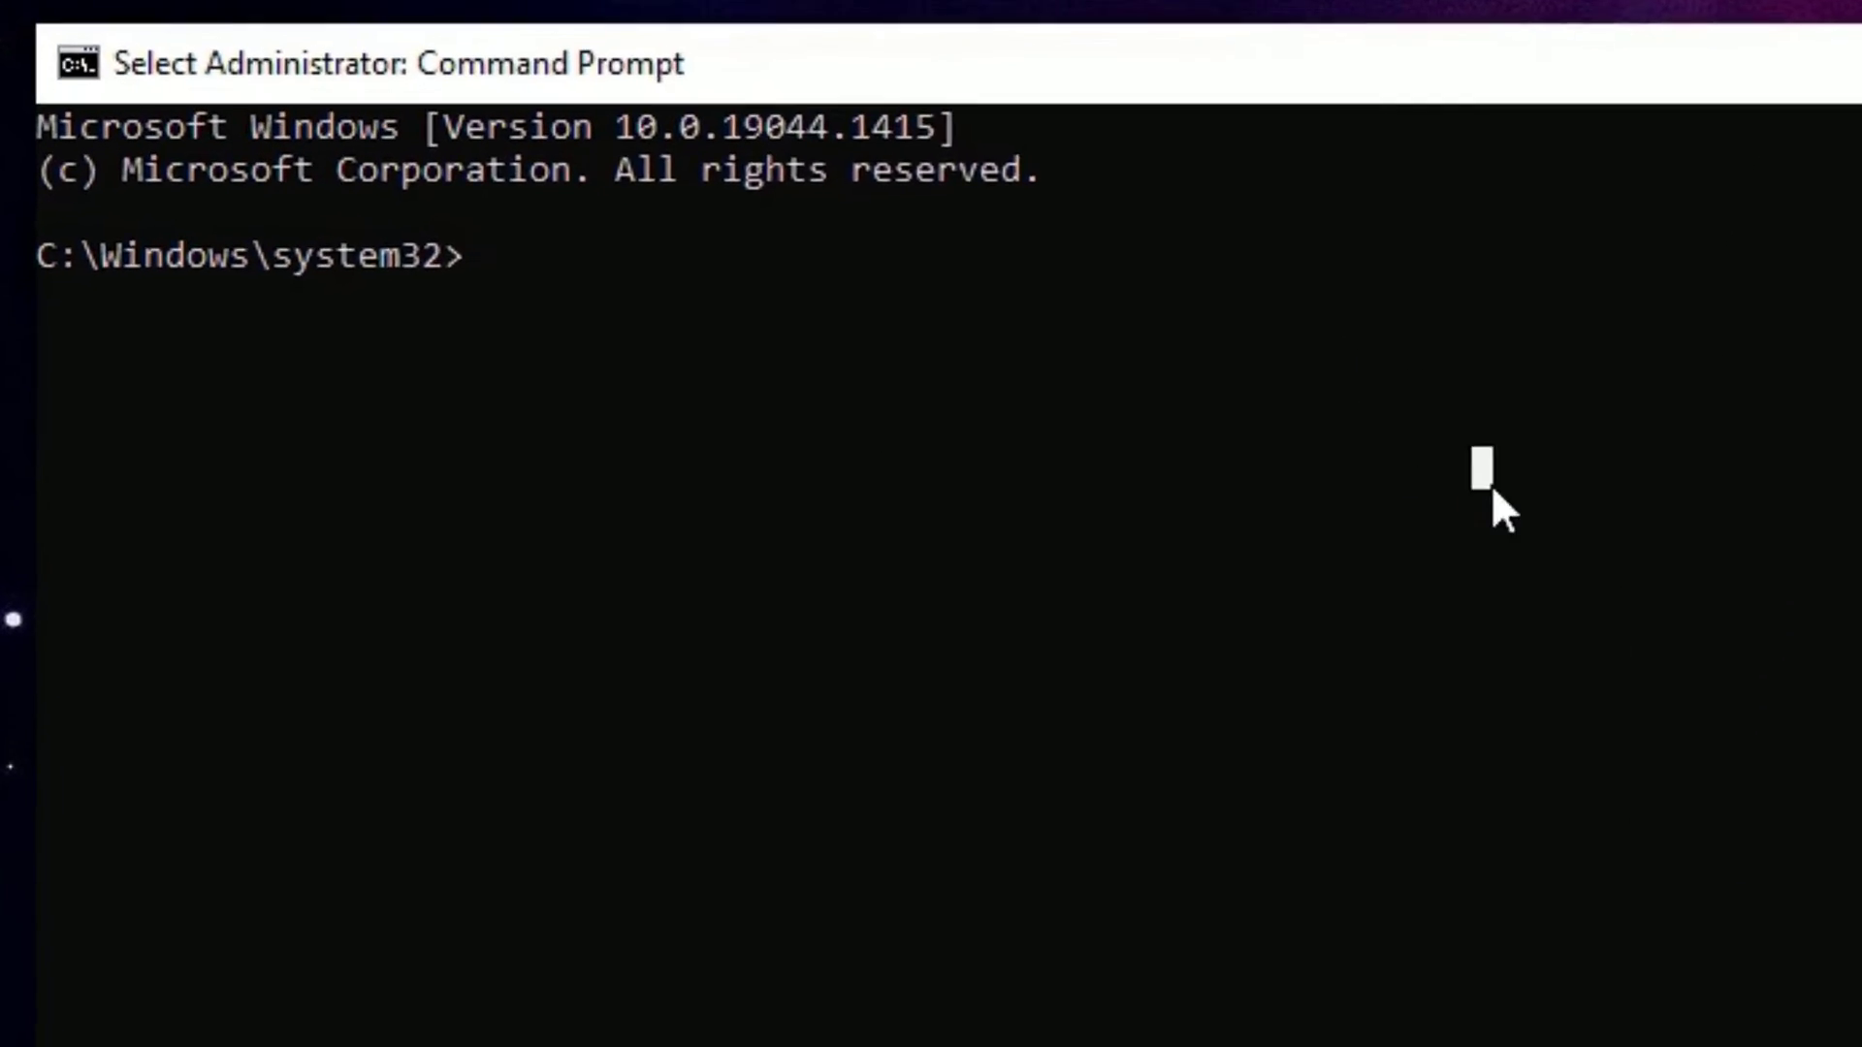
Run netsh int ip reset resetlog.txt, then exit the console.
{"action": "type", "text": "netsh"}
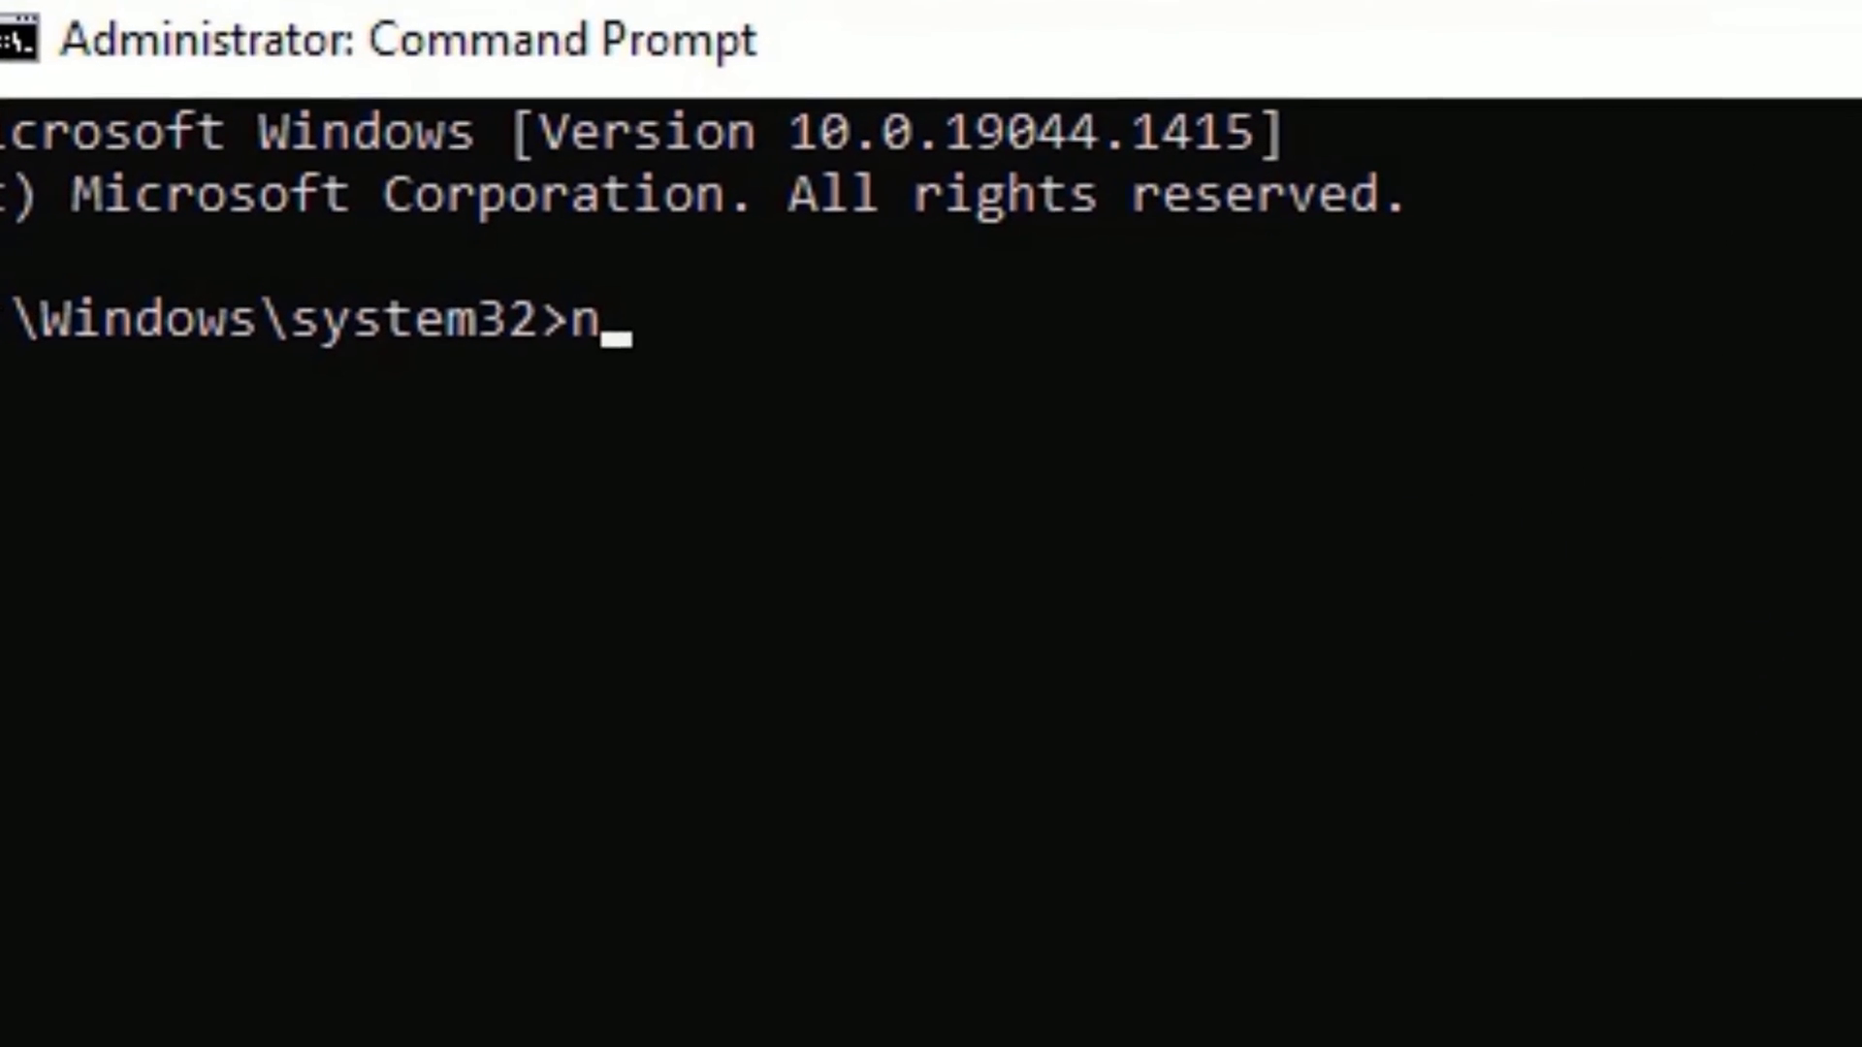
{"action": "type", "text": " int ip re"}
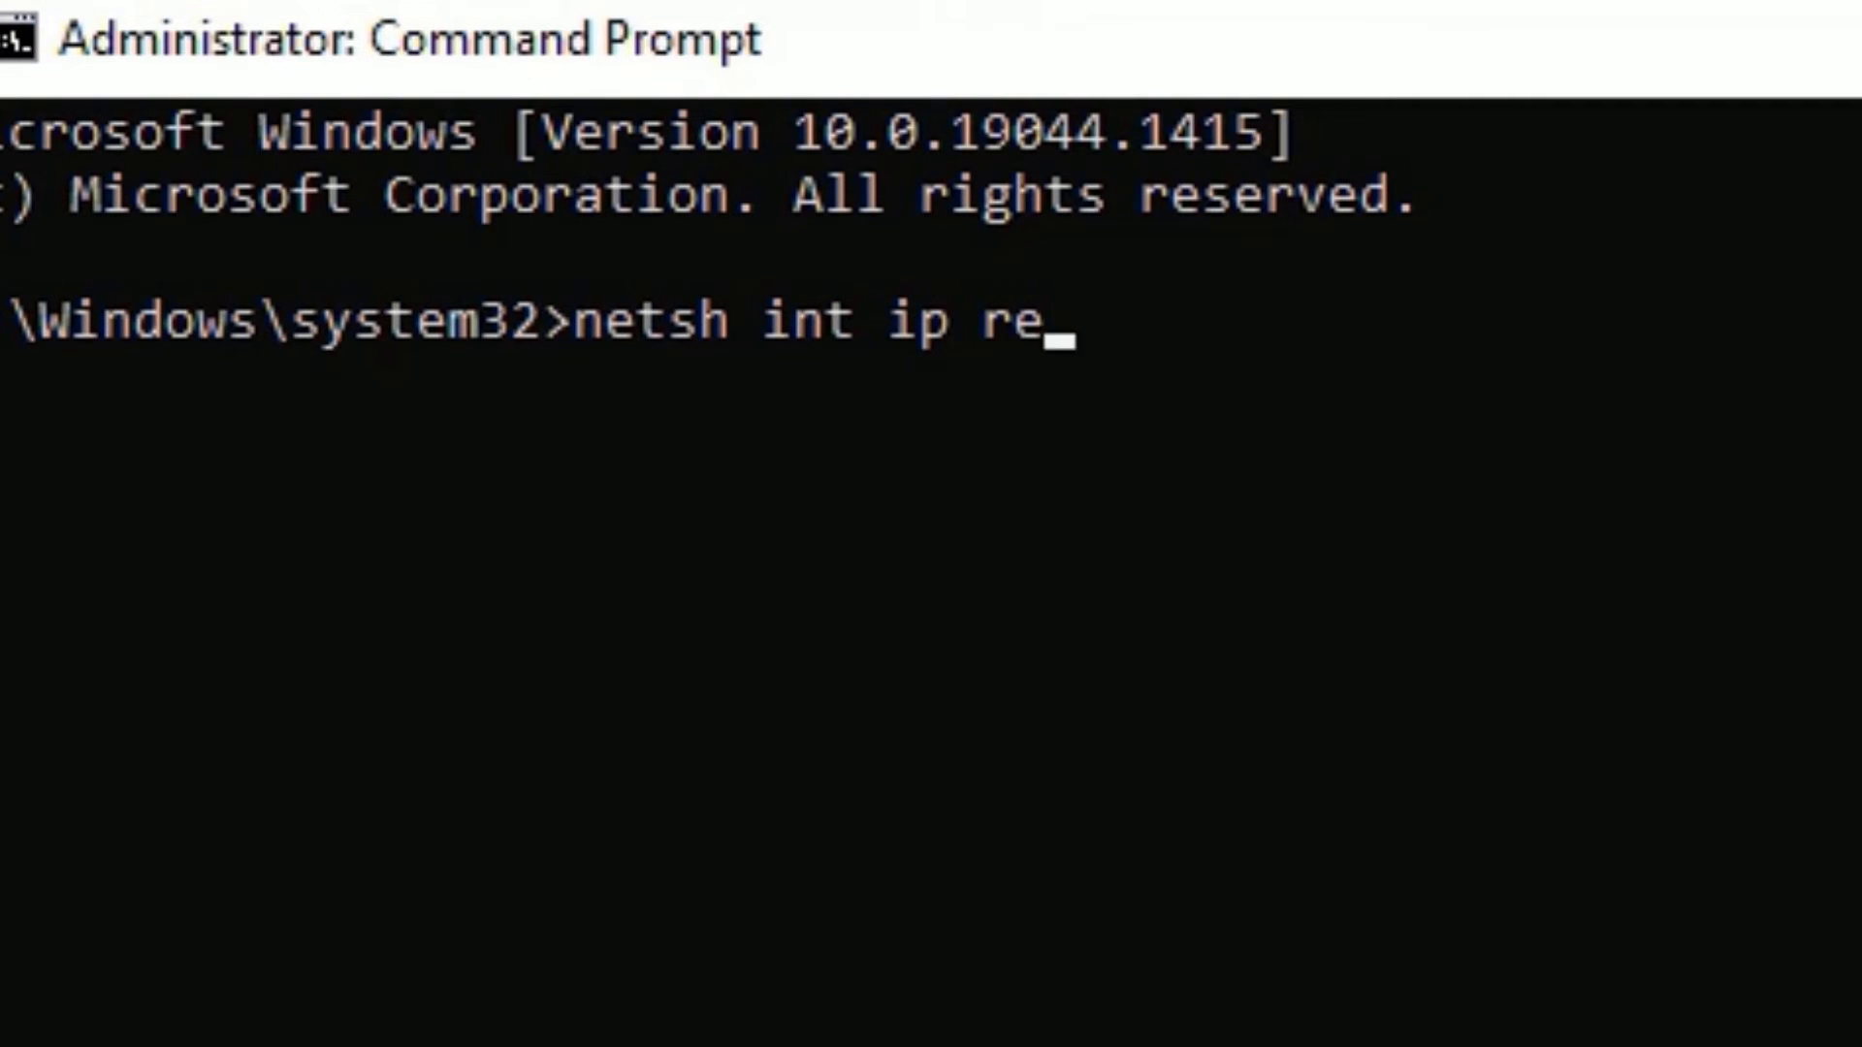
{"action": "type", "text": "set resetlo"}
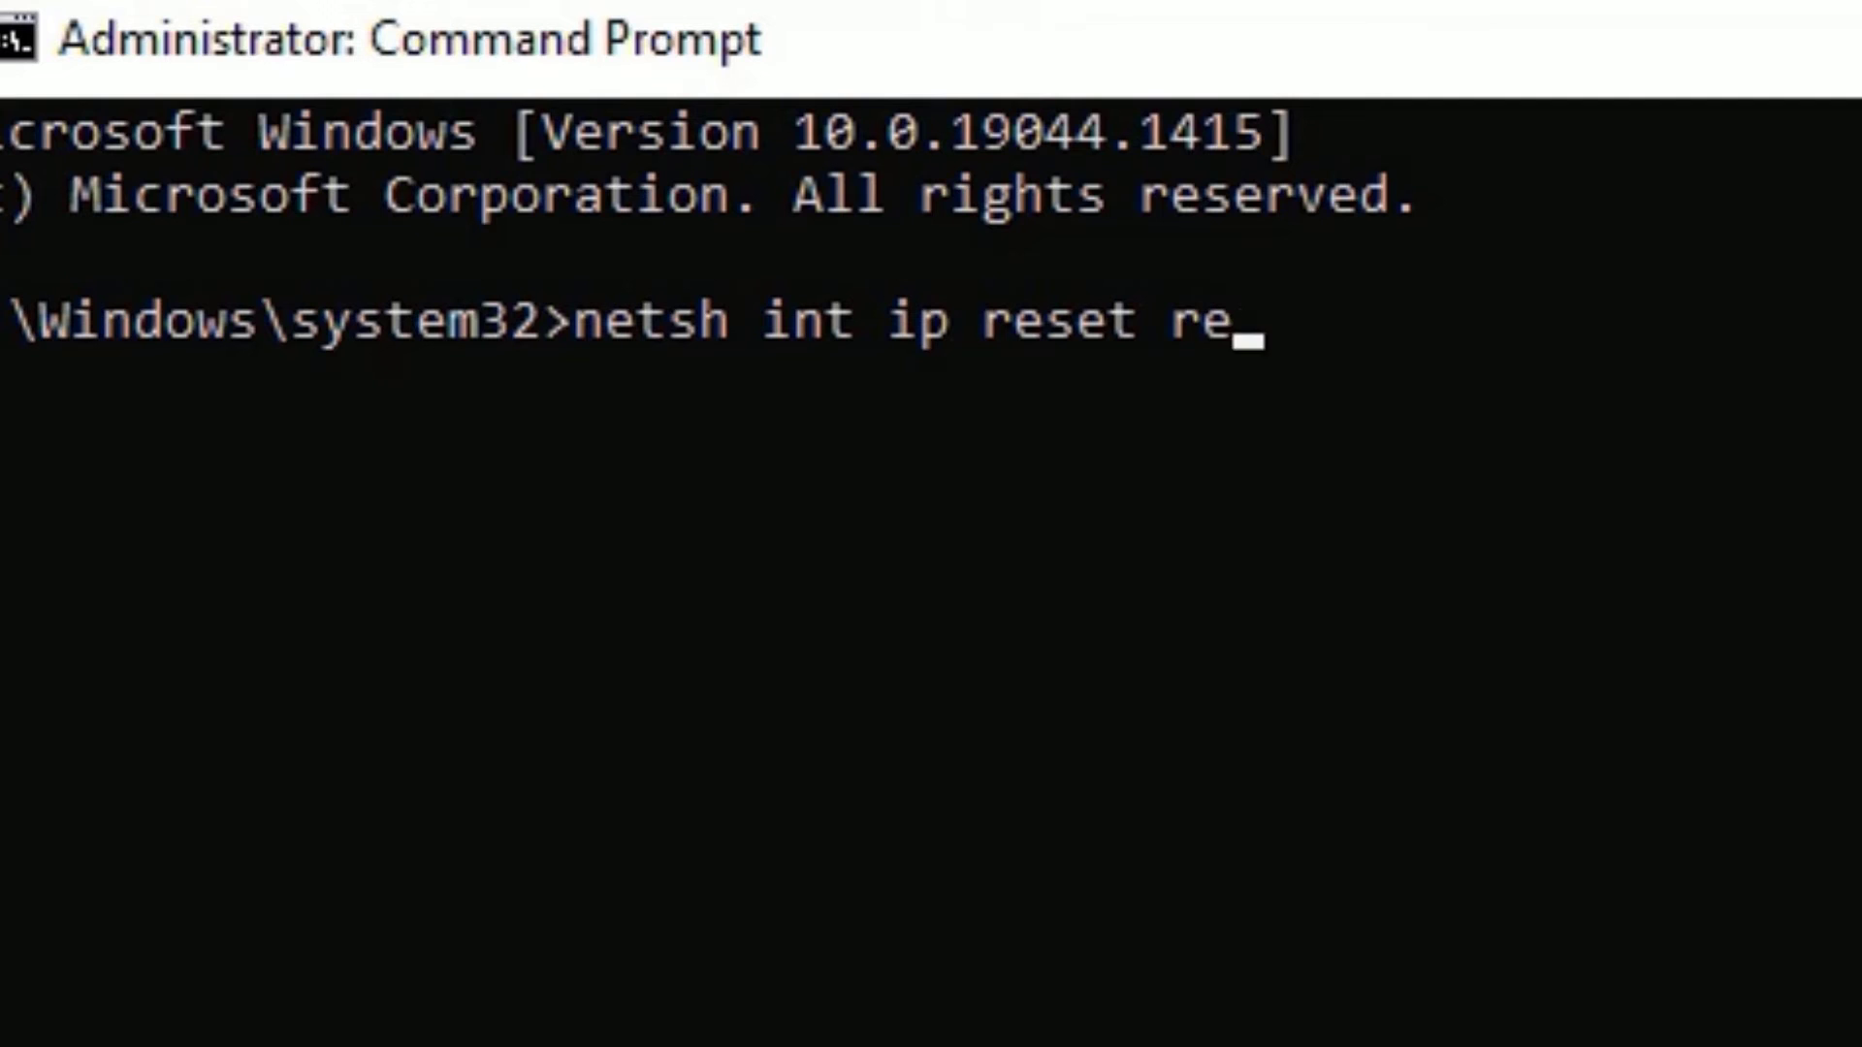
{"action": "type", "text": "g.txt"}
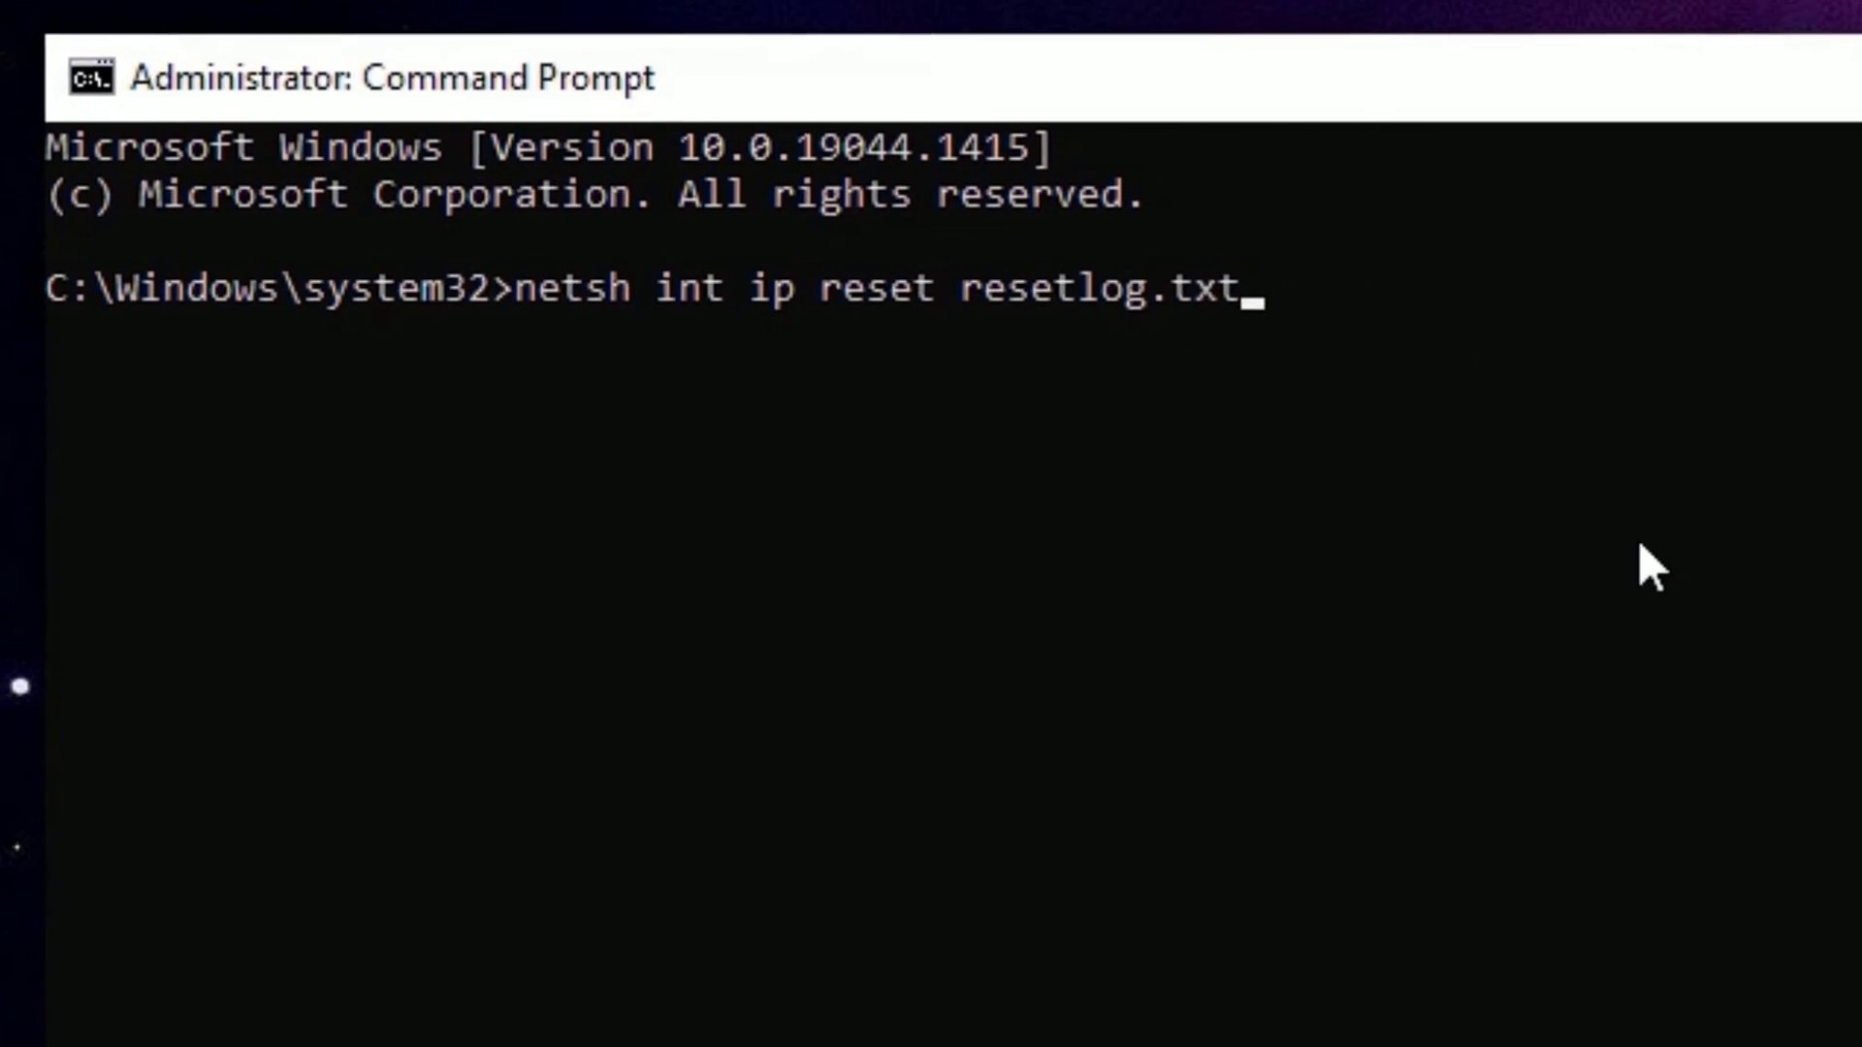
{"action": "key", "text": "Return"}
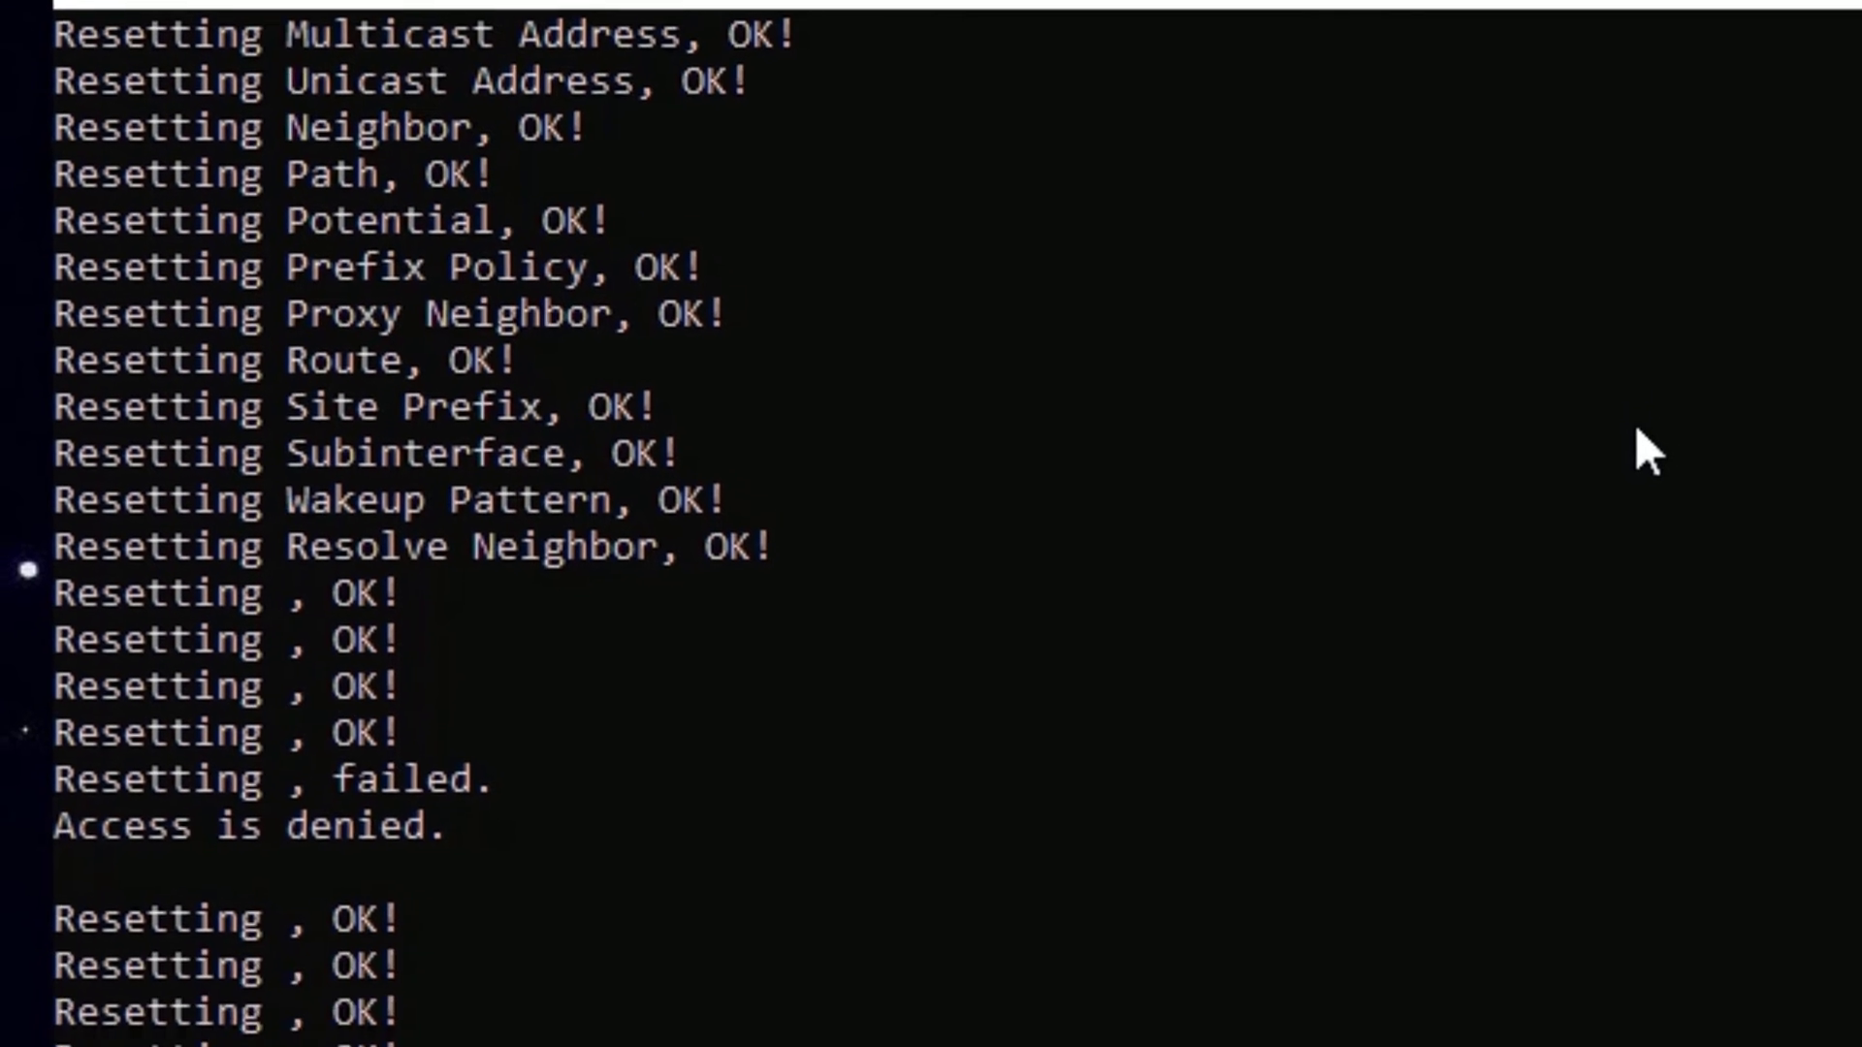
{"action": "type", "text": "exit"}
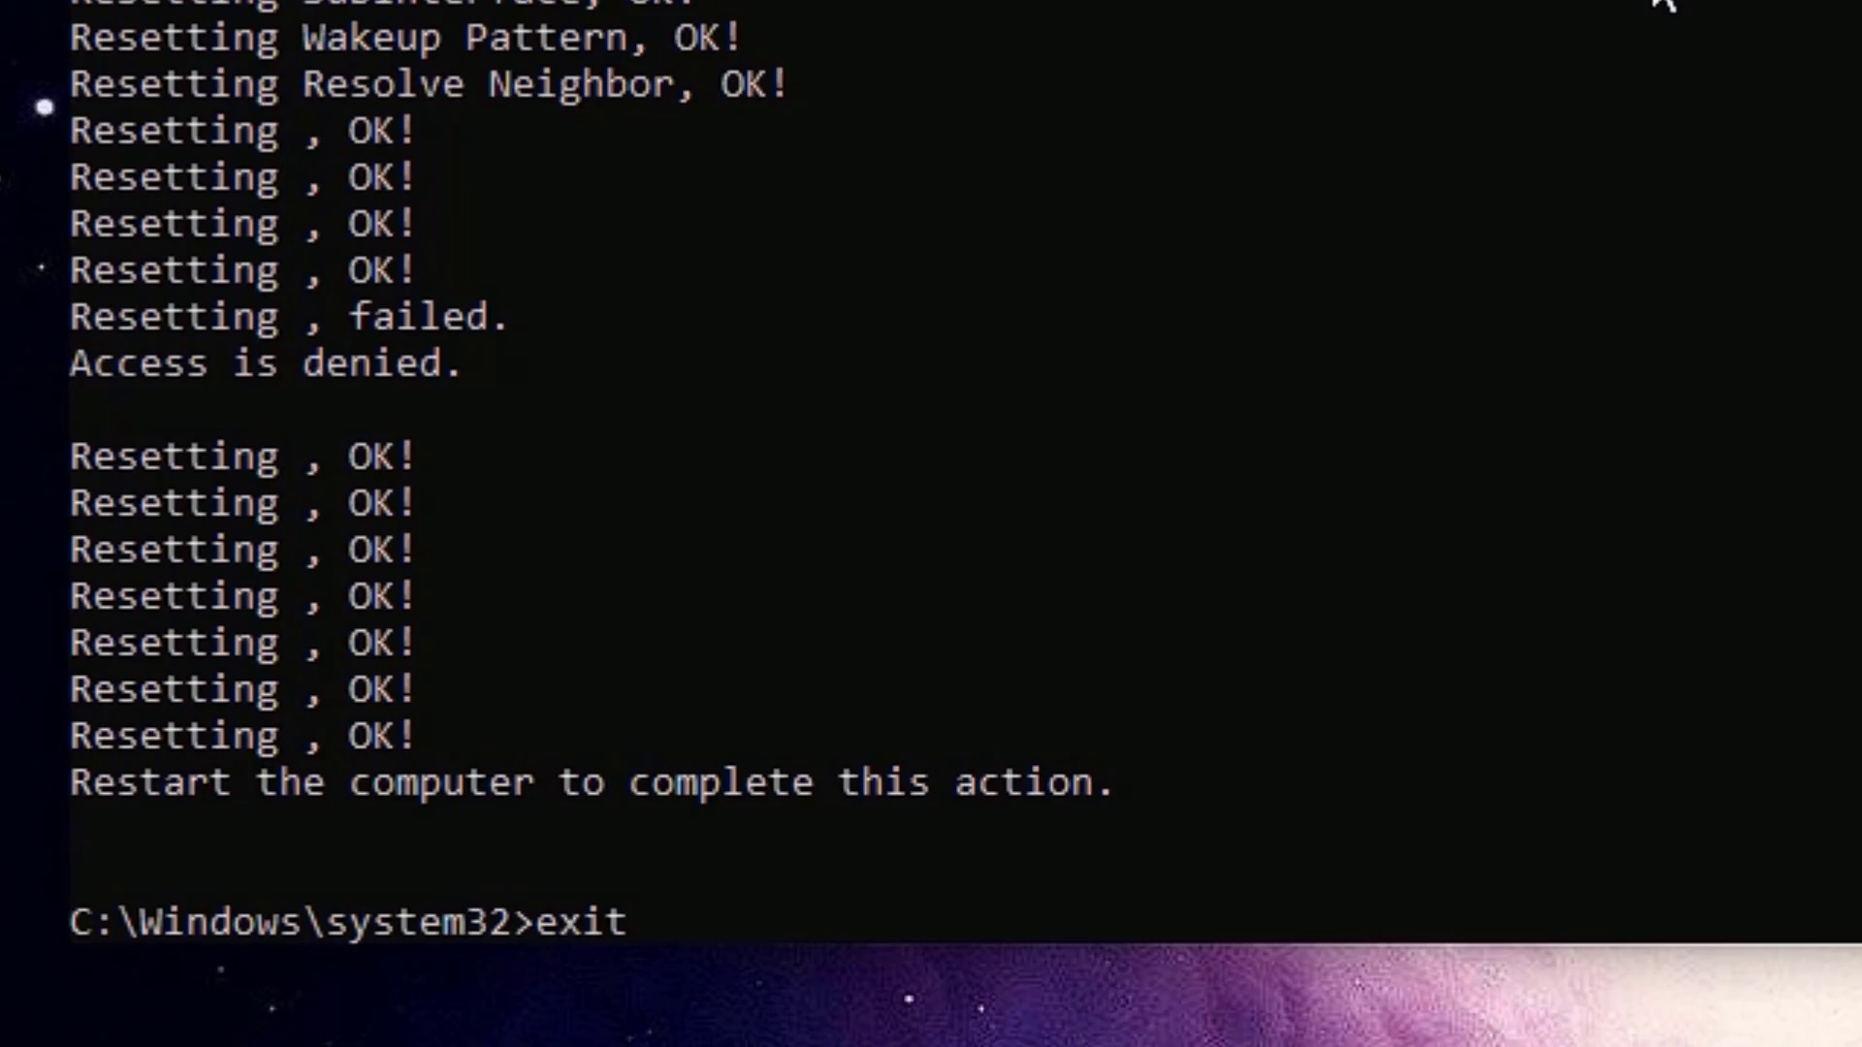
{"action": "key", "text": "Return"}
{"action": "left_click", "coordinate": [161, 1030]}
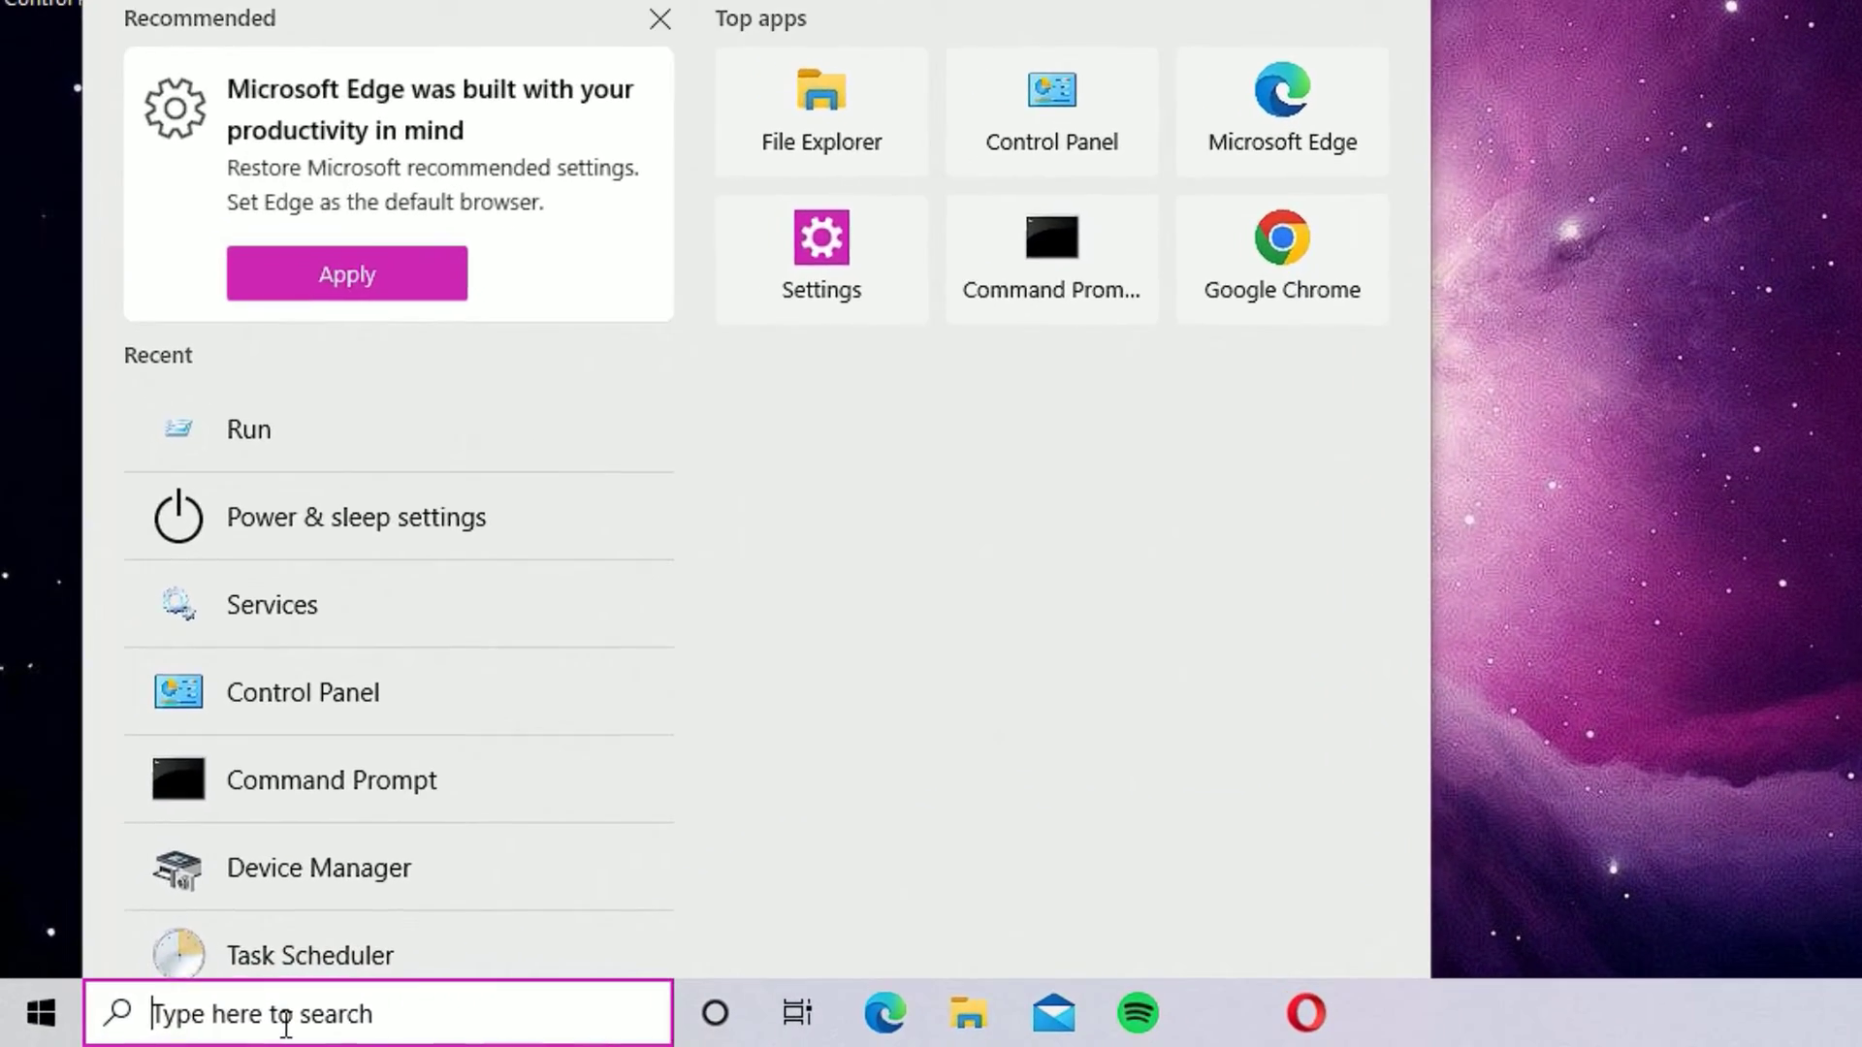
Reset all network adapters from Settings' Network & Internet Network reset page, confirming with Yes.
{"action": "type", "text": "setting"}
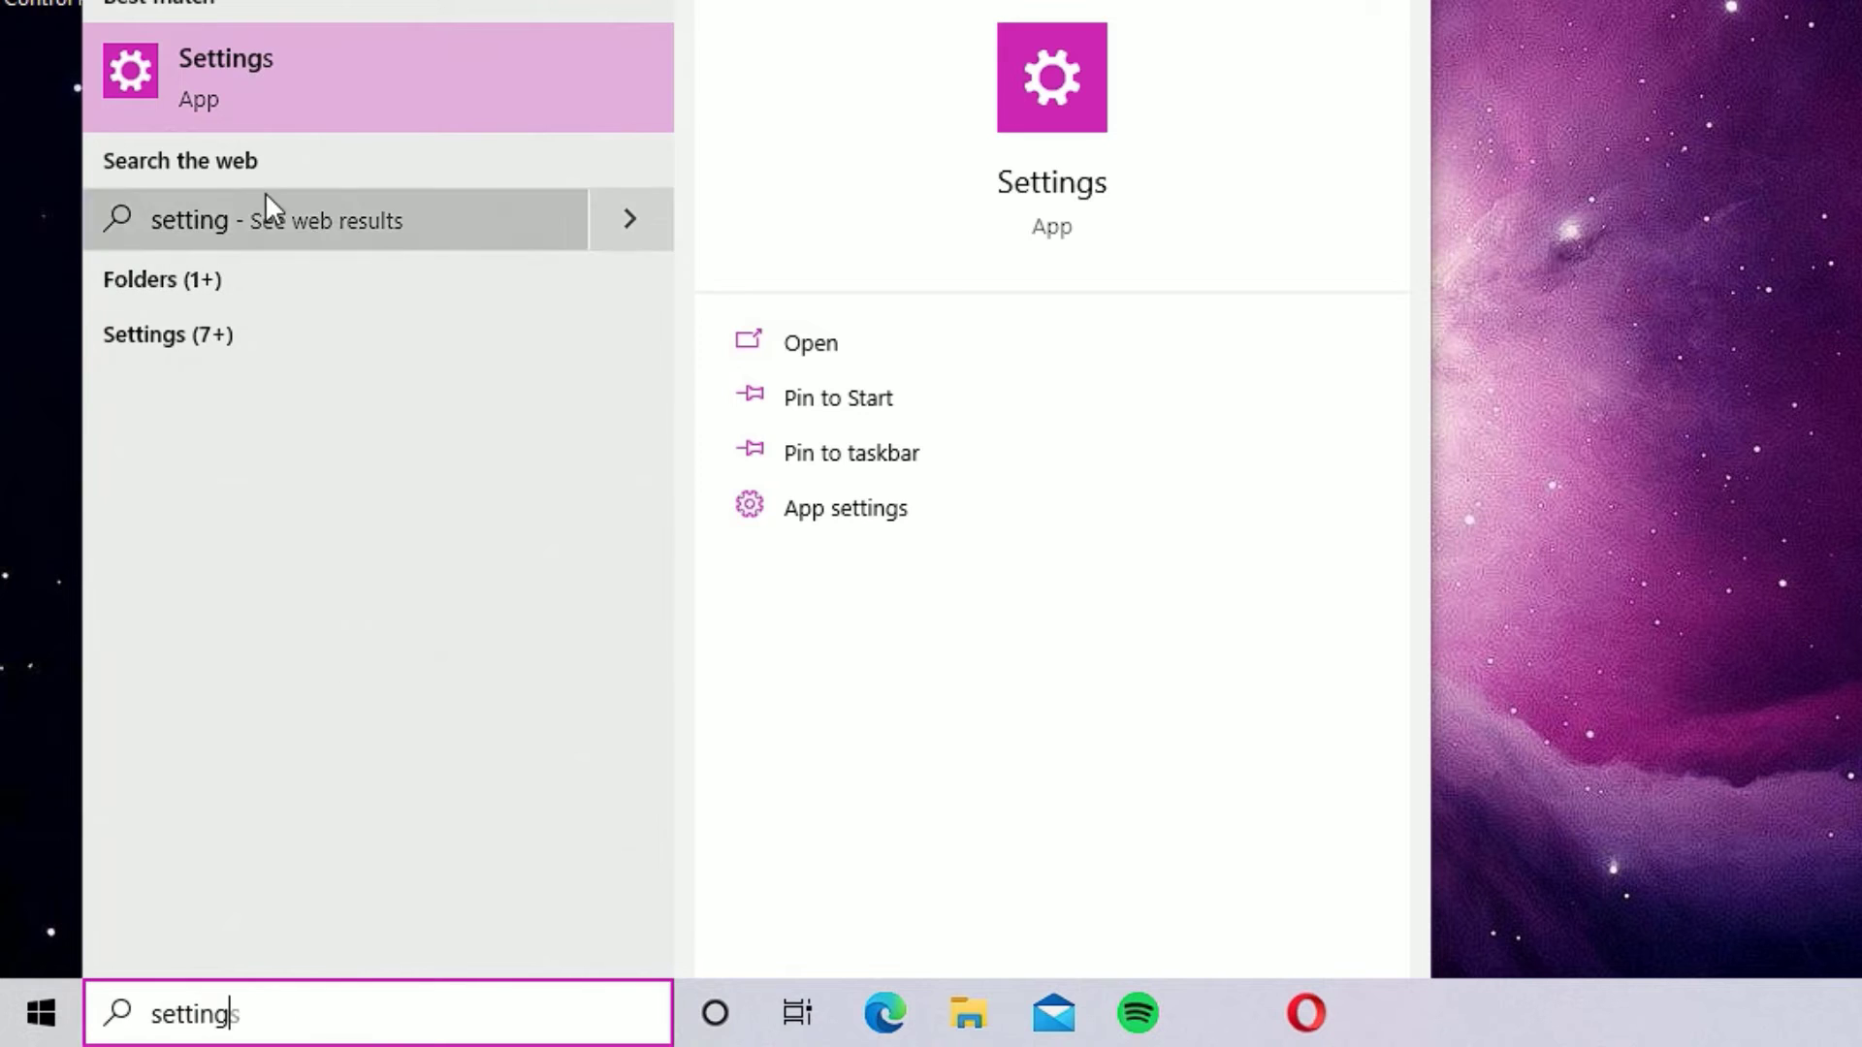
{"action": "left_click", "coordinate": [247, 73]}
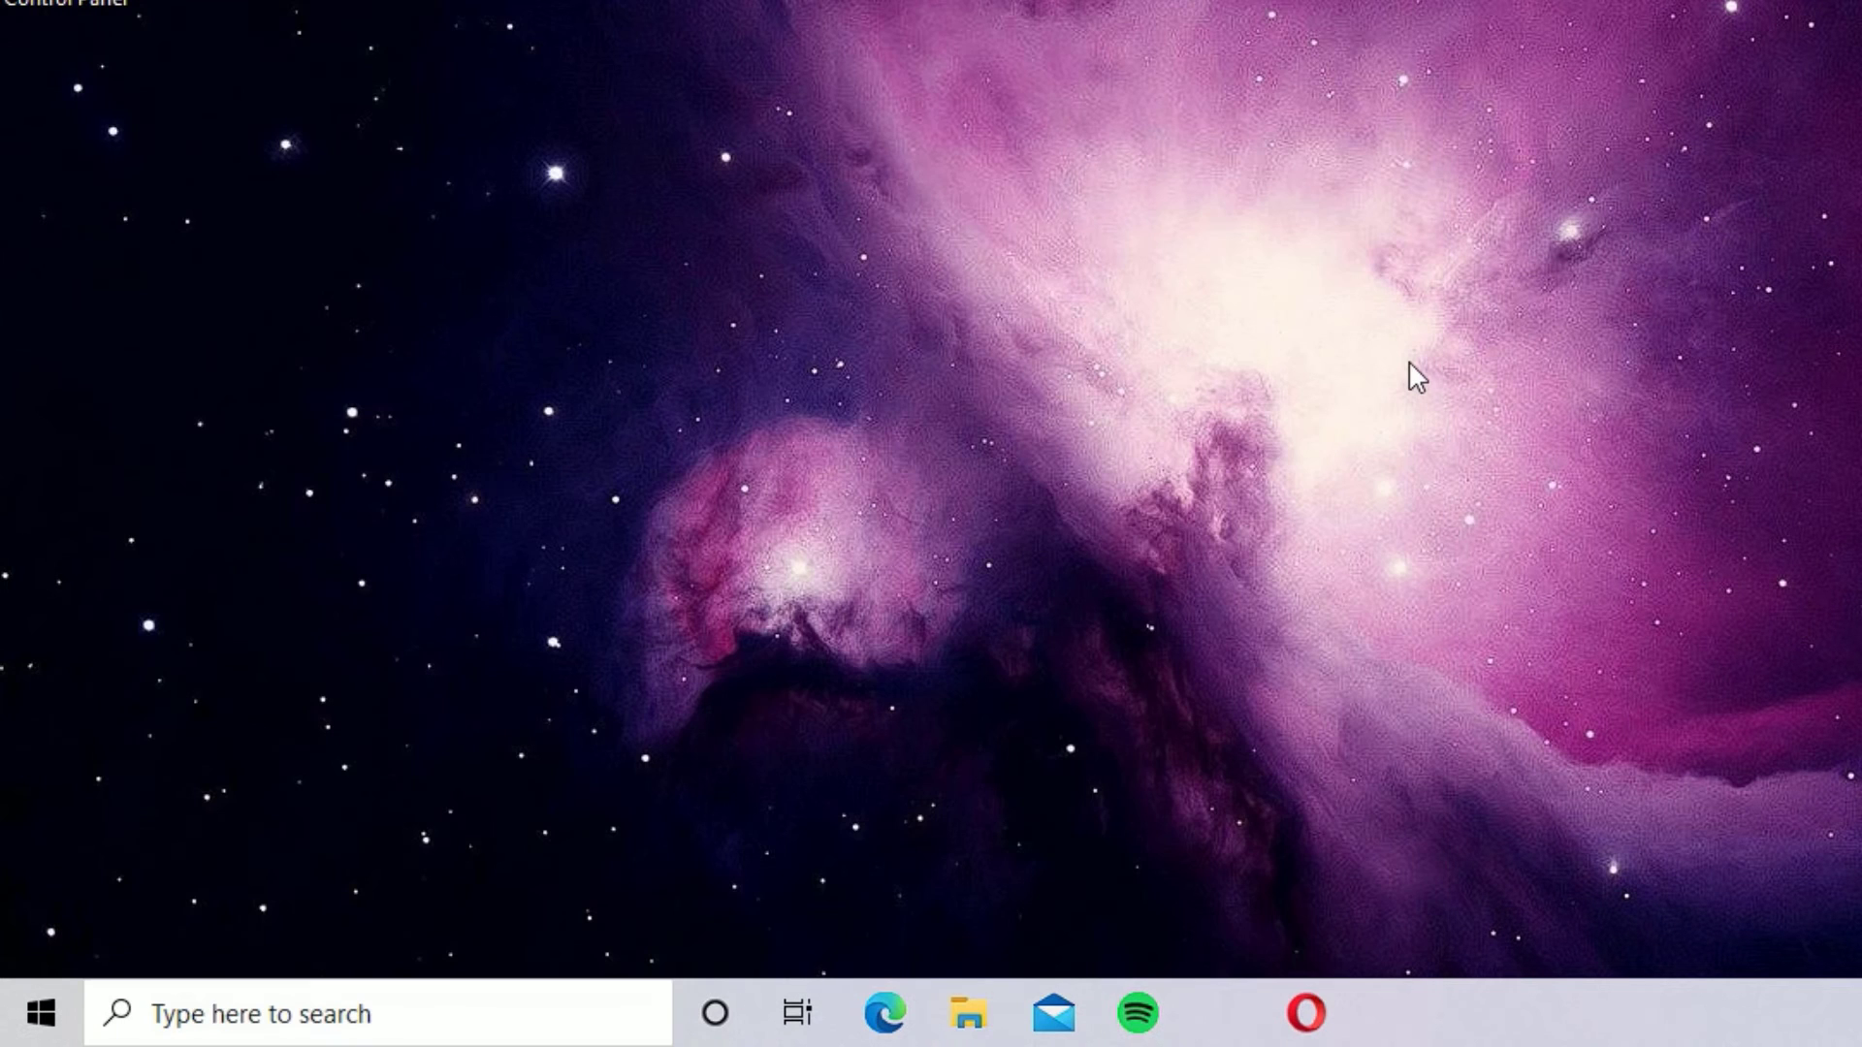
{"action": "right_click", "coordinate": [38, 1009]}
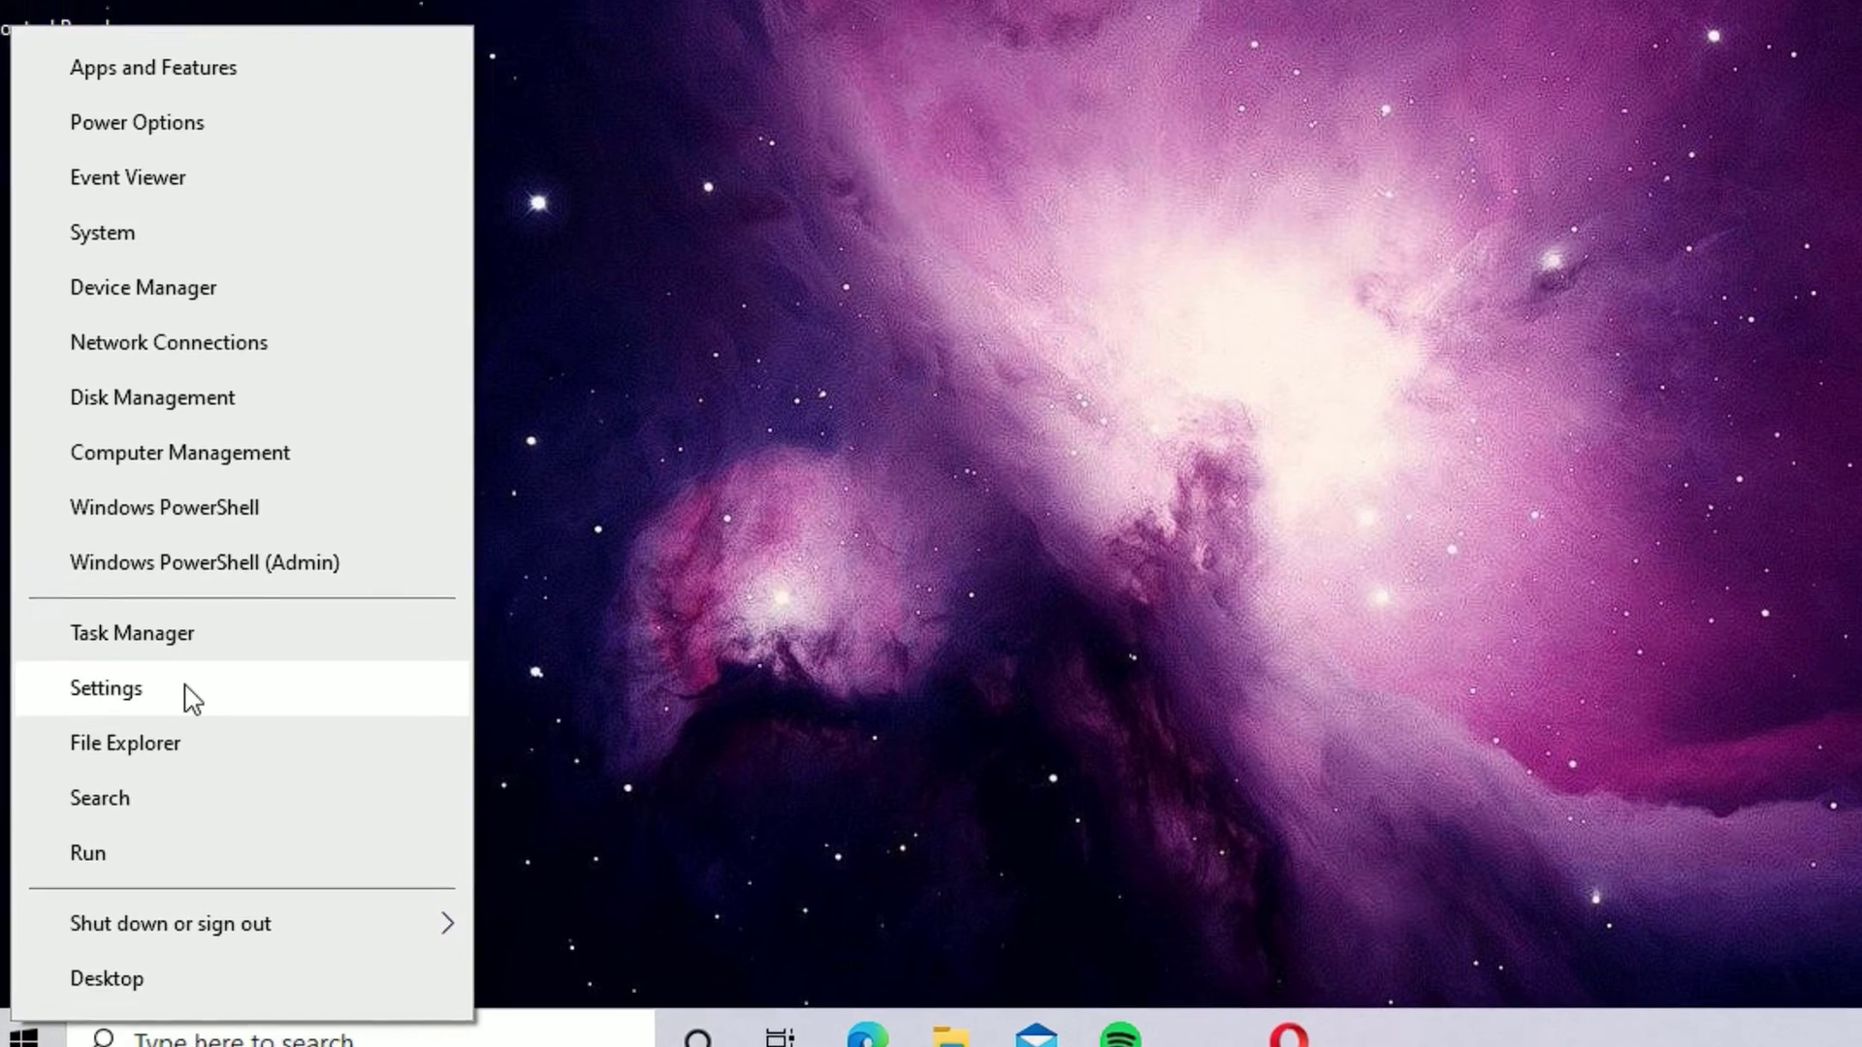
{"action": "left_click", "coordinate": [191, 698]}
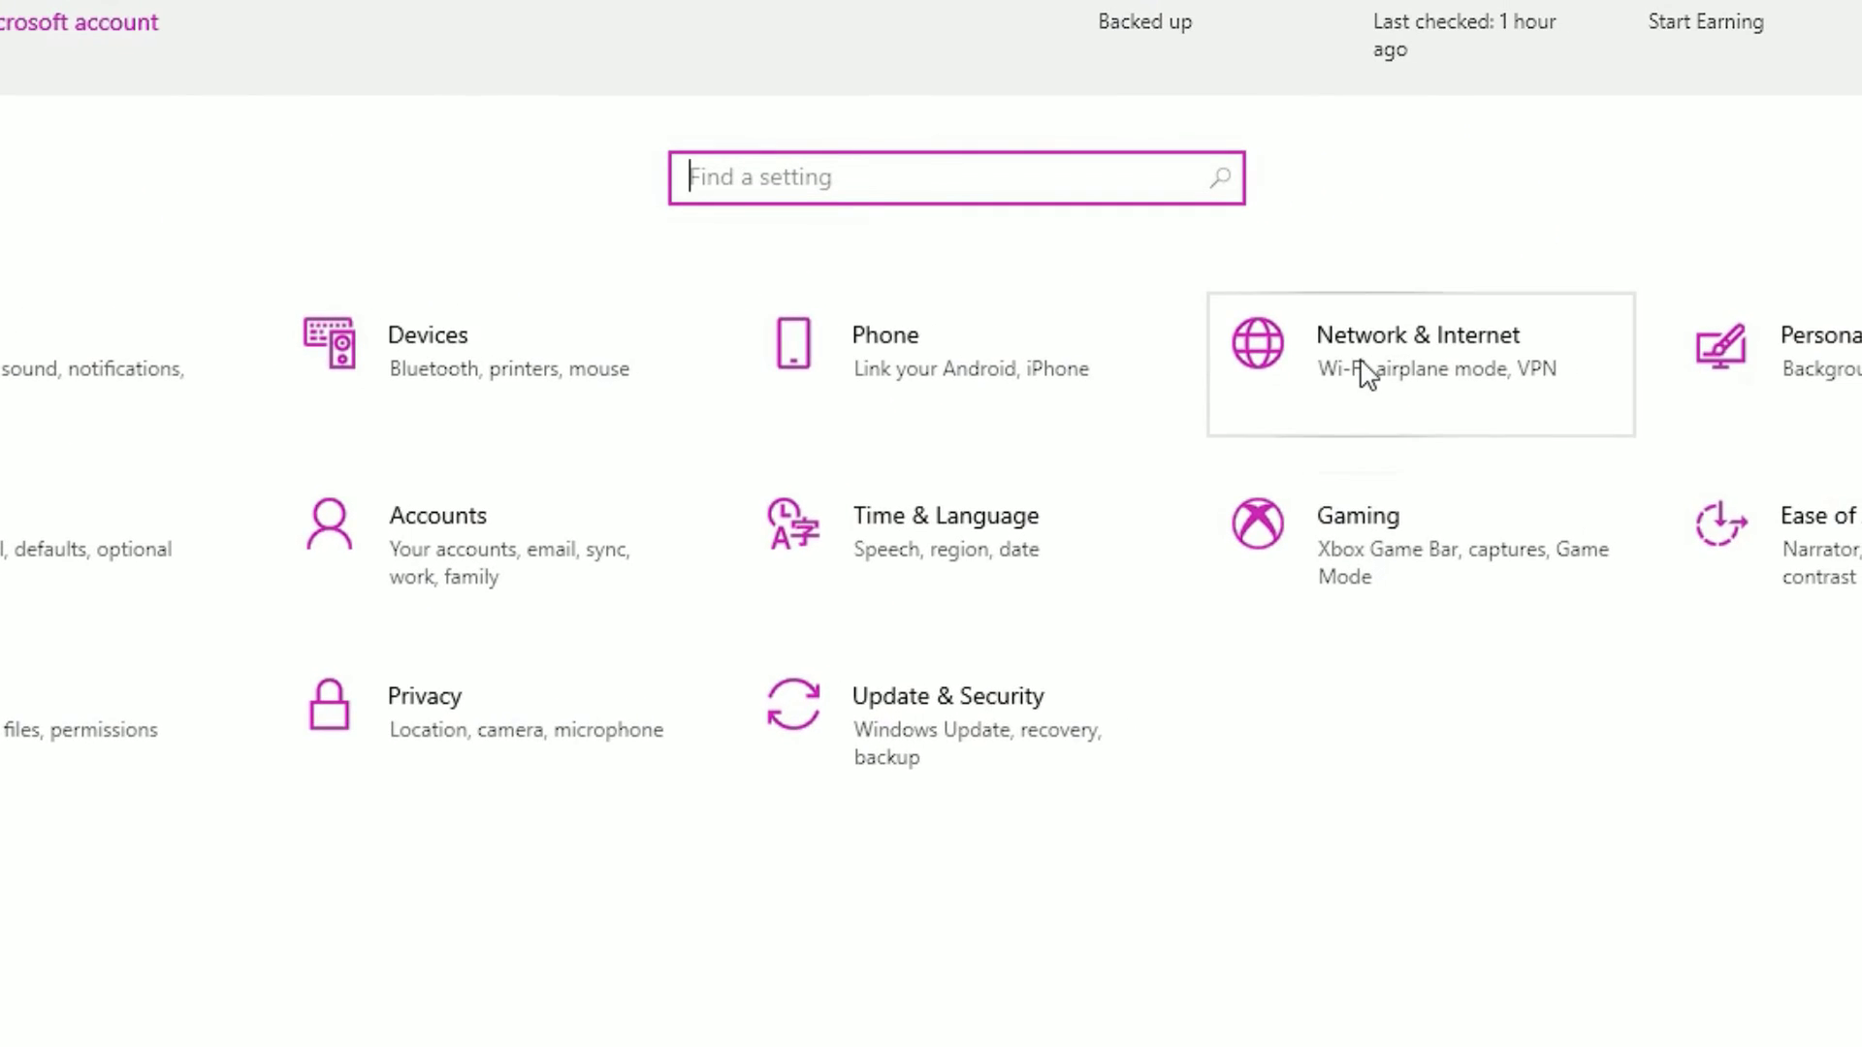
{"action": "left_click", "coordinate": [1368, 373]}
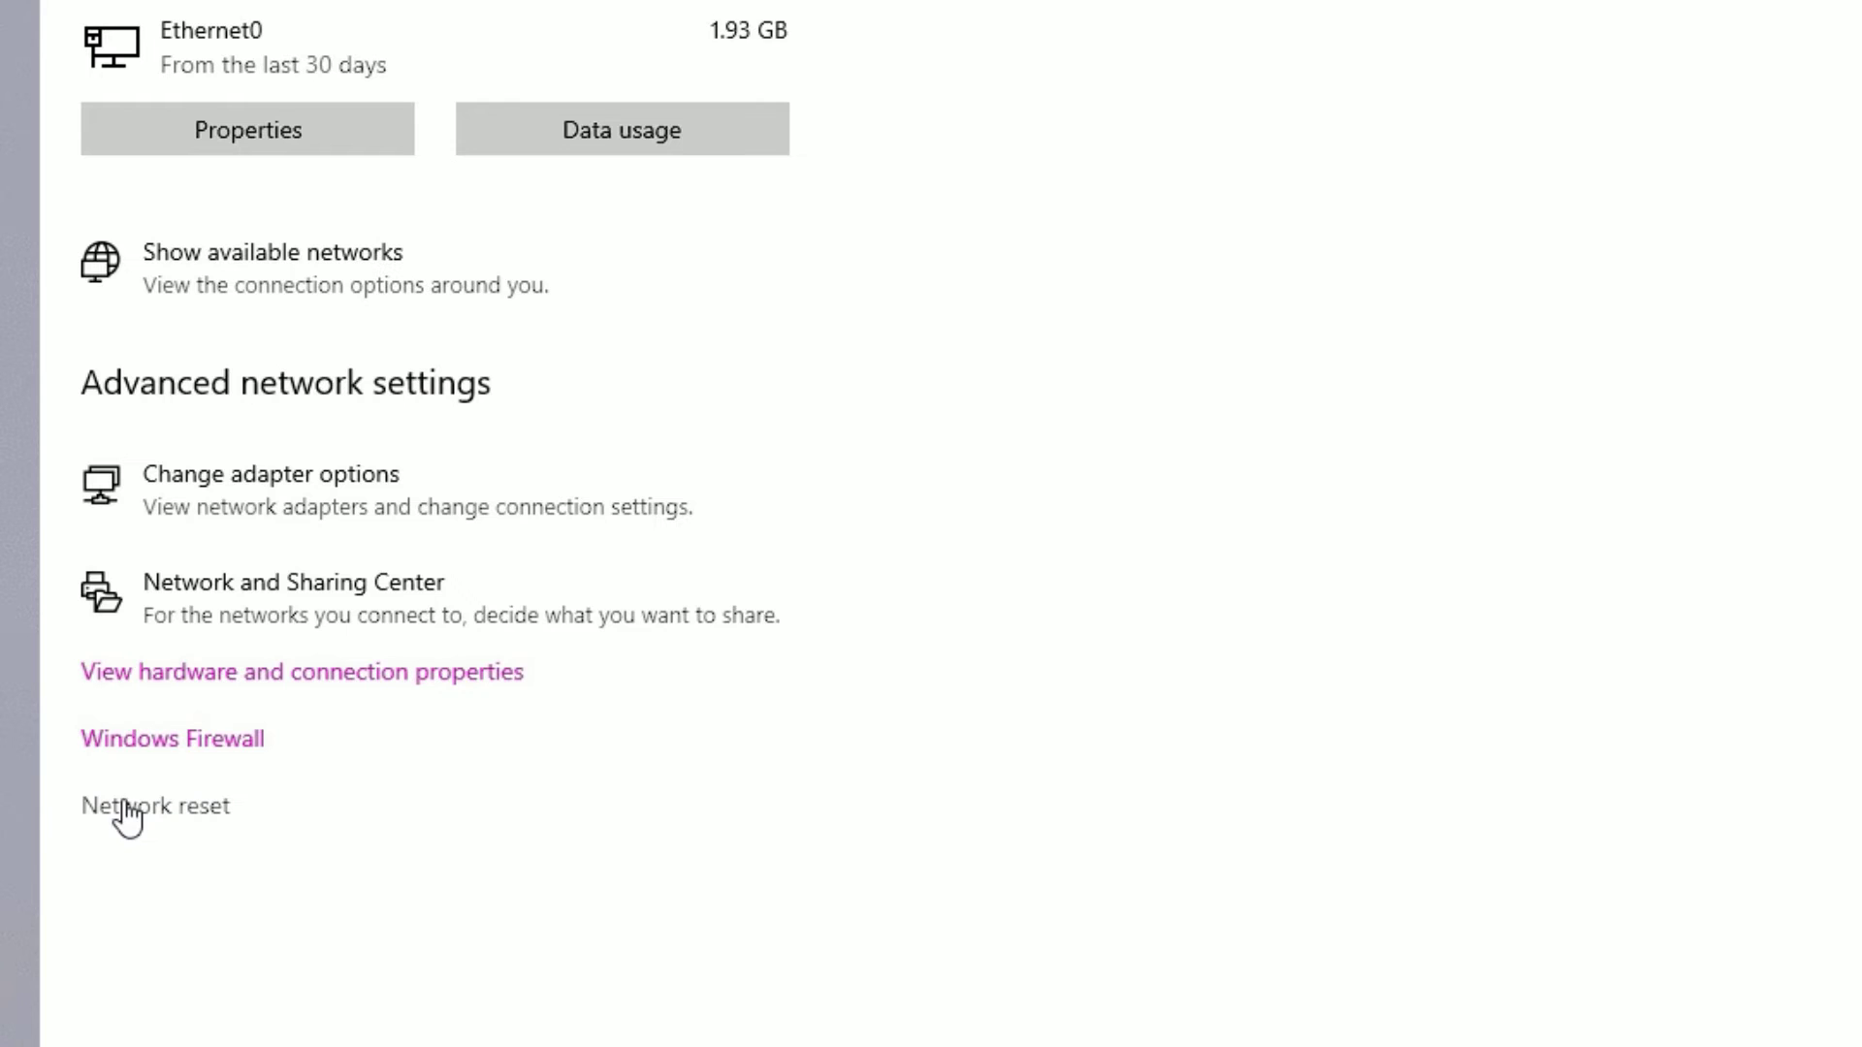
{"action": "left_click", "coordinate": [141, 815]}
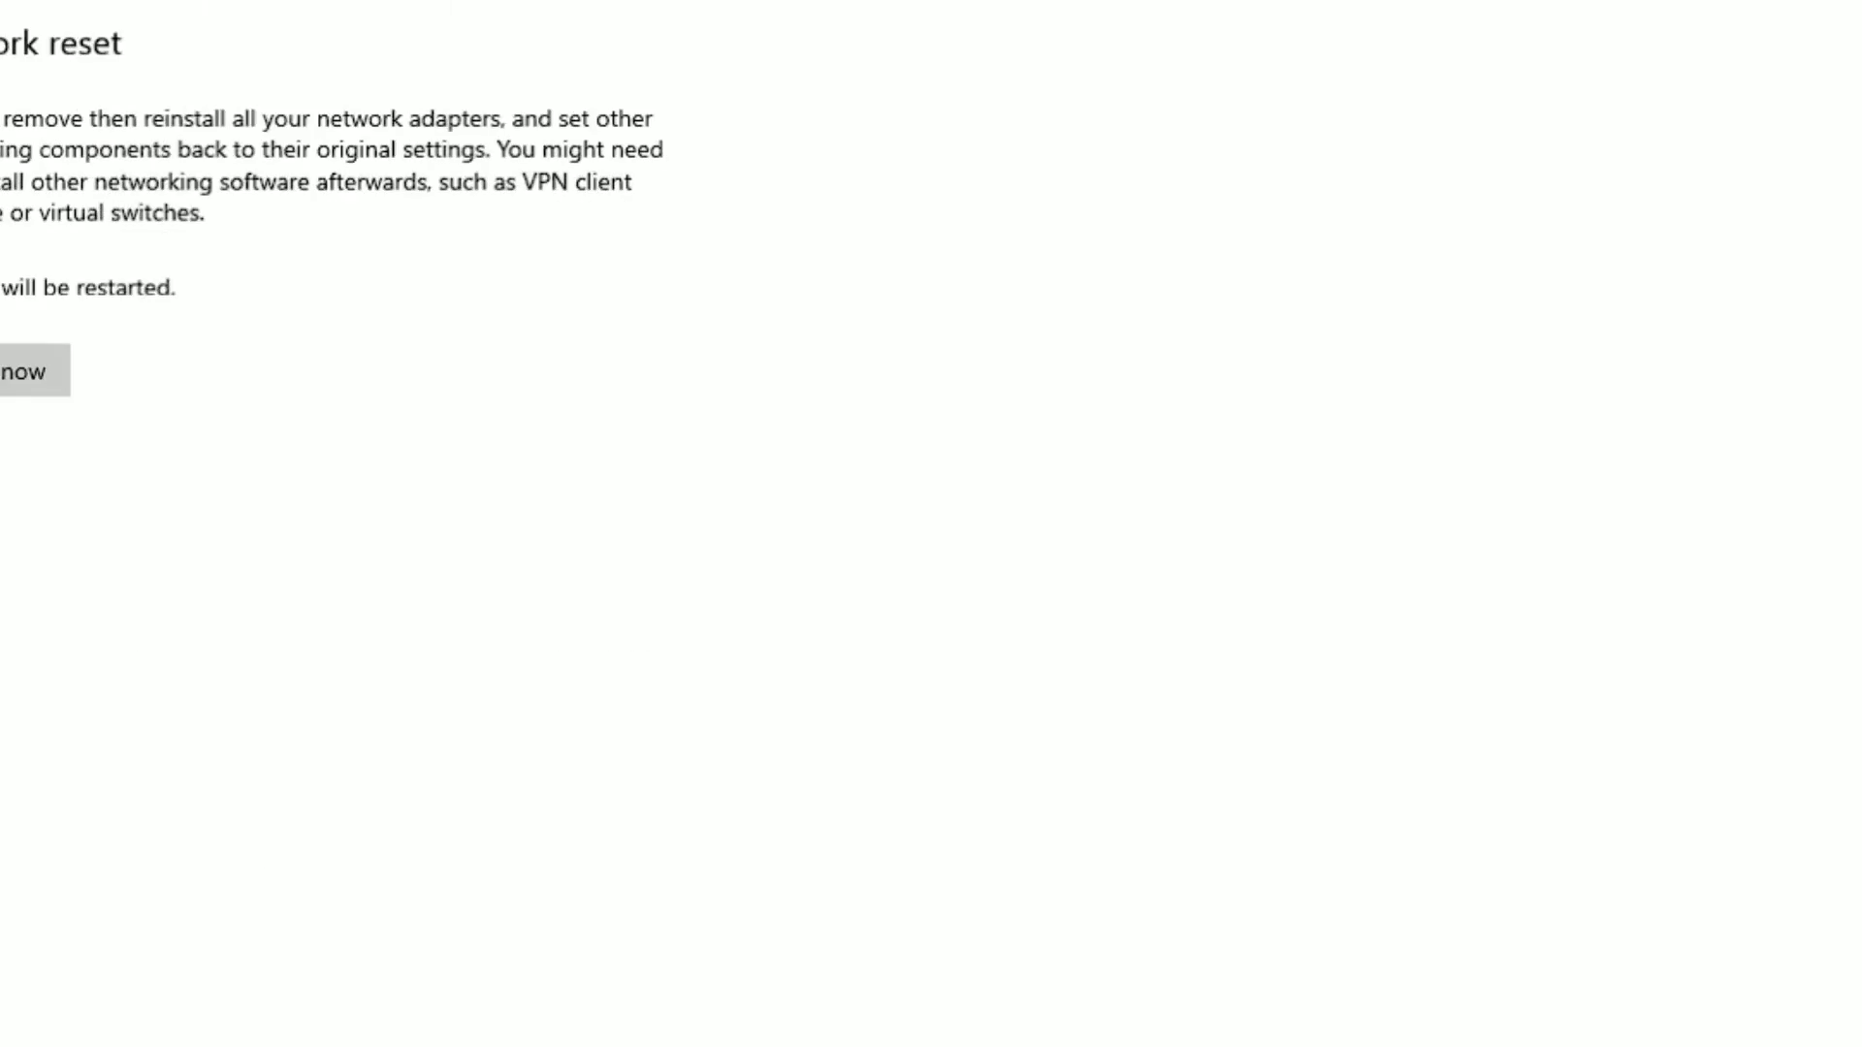
{"action": "left_click", "coordinate": [157, 581]}
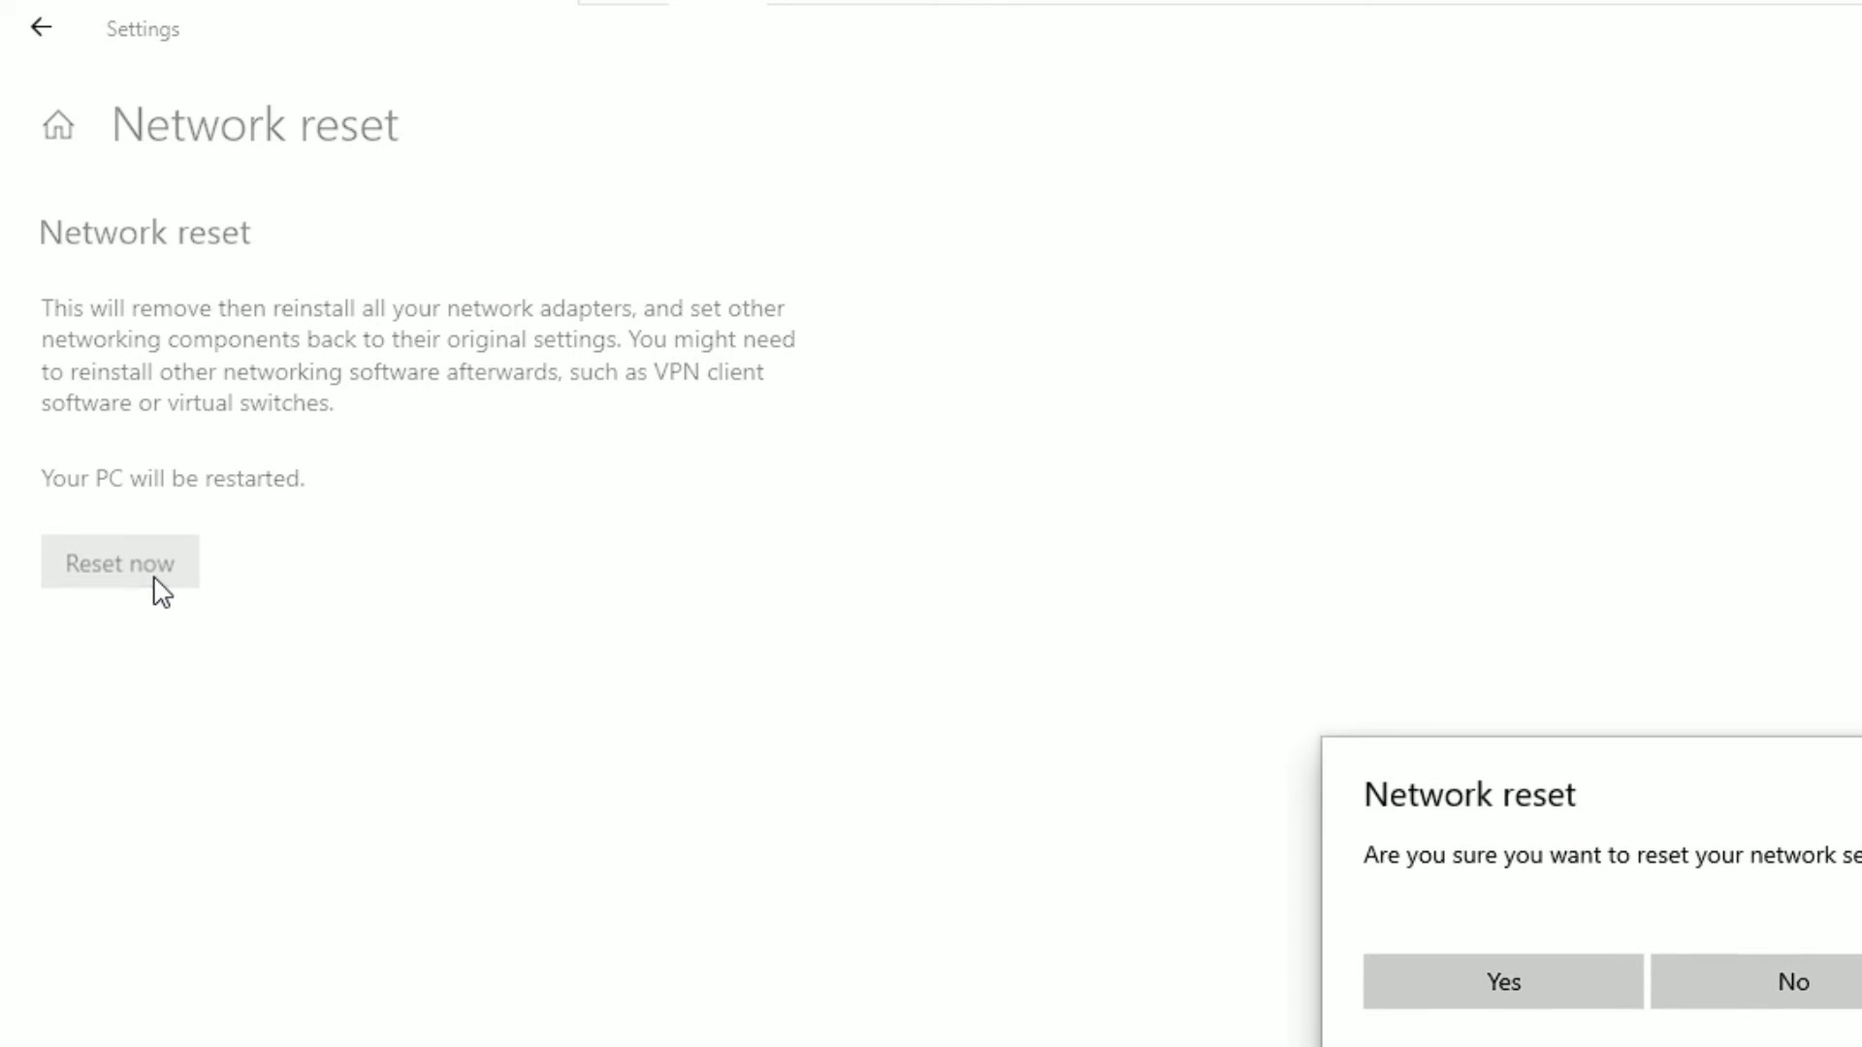
{"action": "left_click", "coordinate": [1484, 1002]}
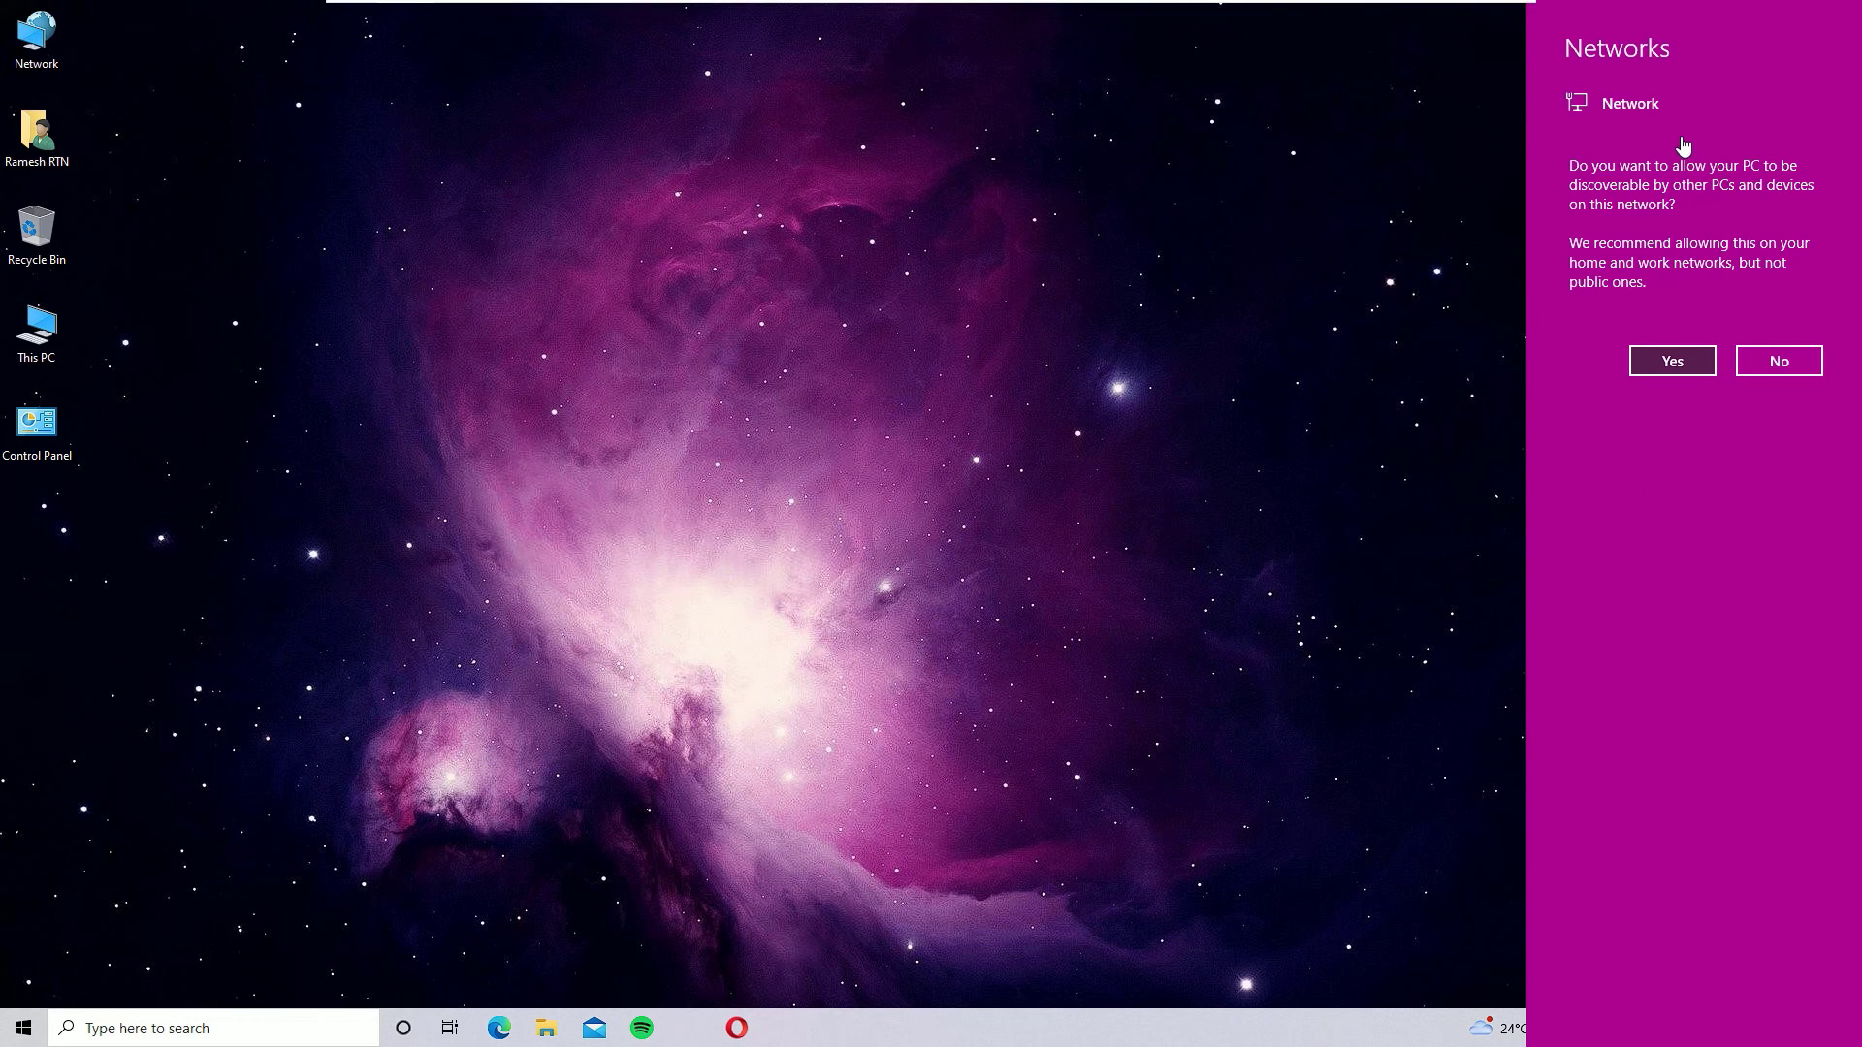
After restart, allow discoverability, join the home Wi-Fi network, and search for ansfind.
{"action": "left_click", "coordinate": [1670, 361]}
{"action": "left_click", "coordinate": [1645, 1028]}
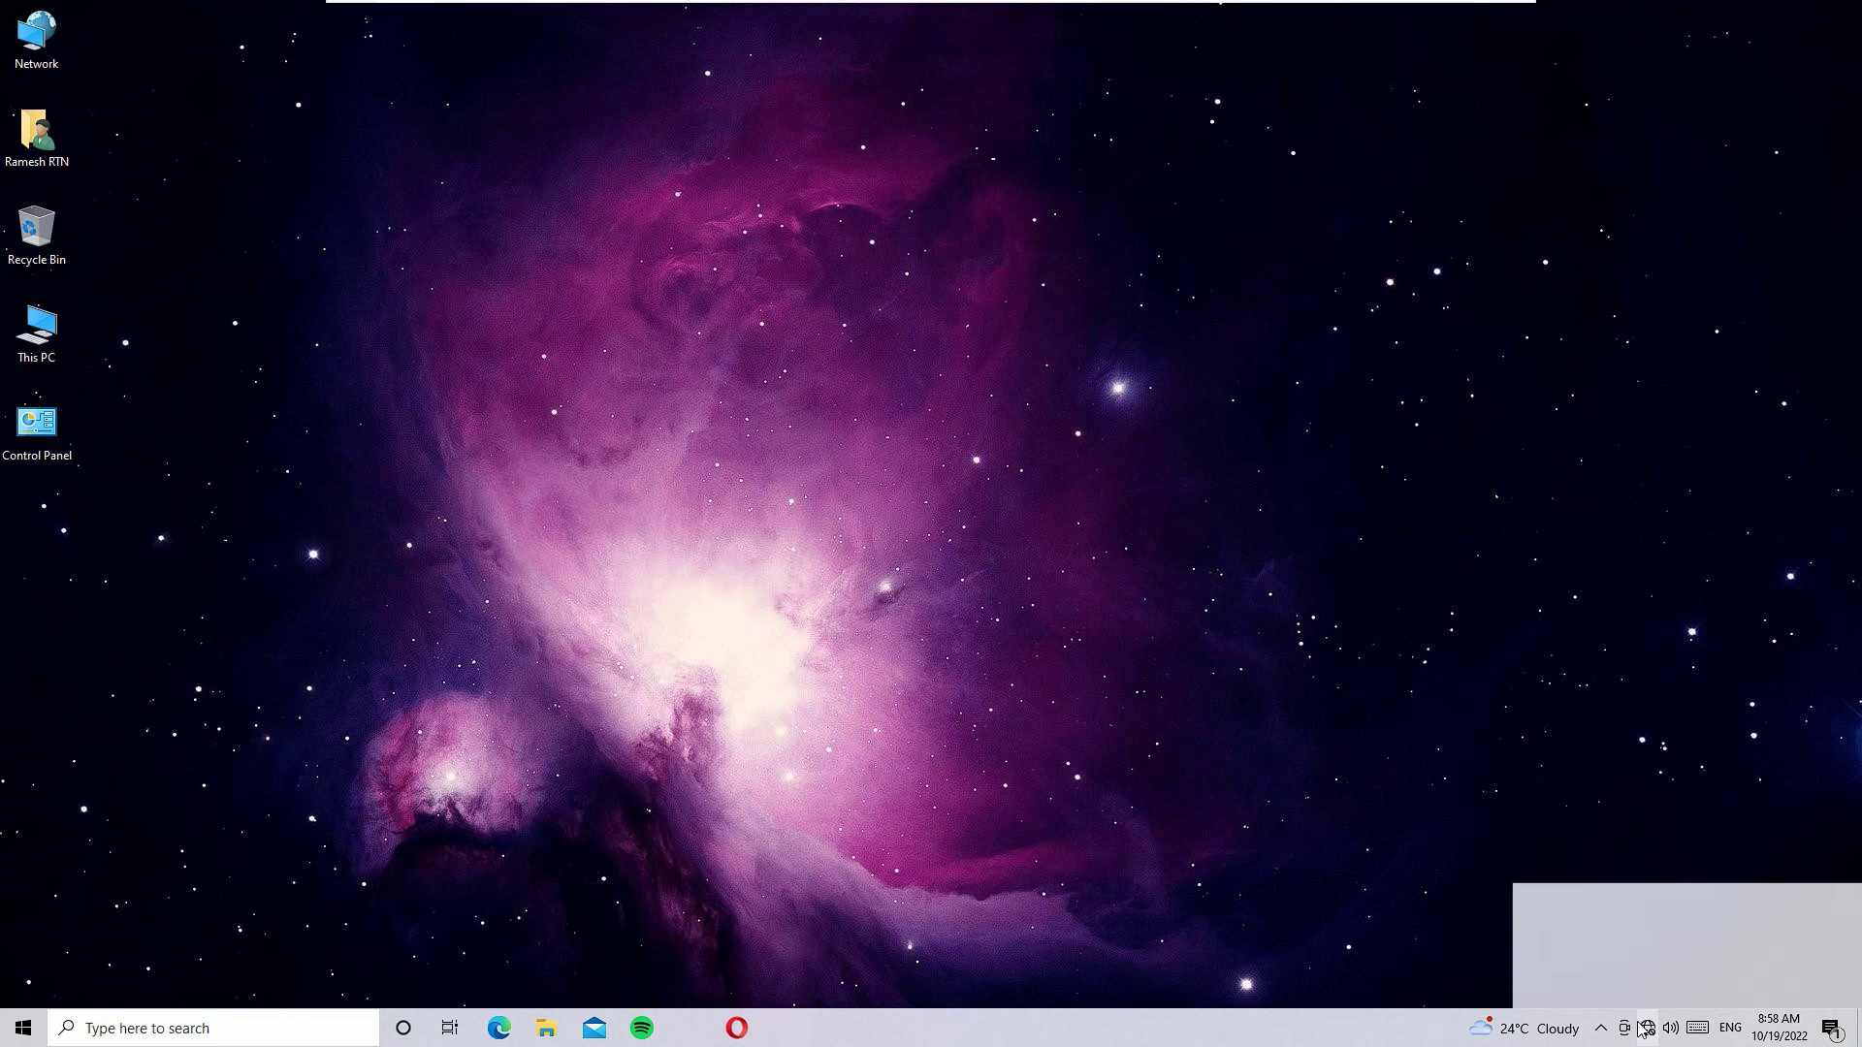
{"action": "left_click", "coordinate": [1603, 553]}
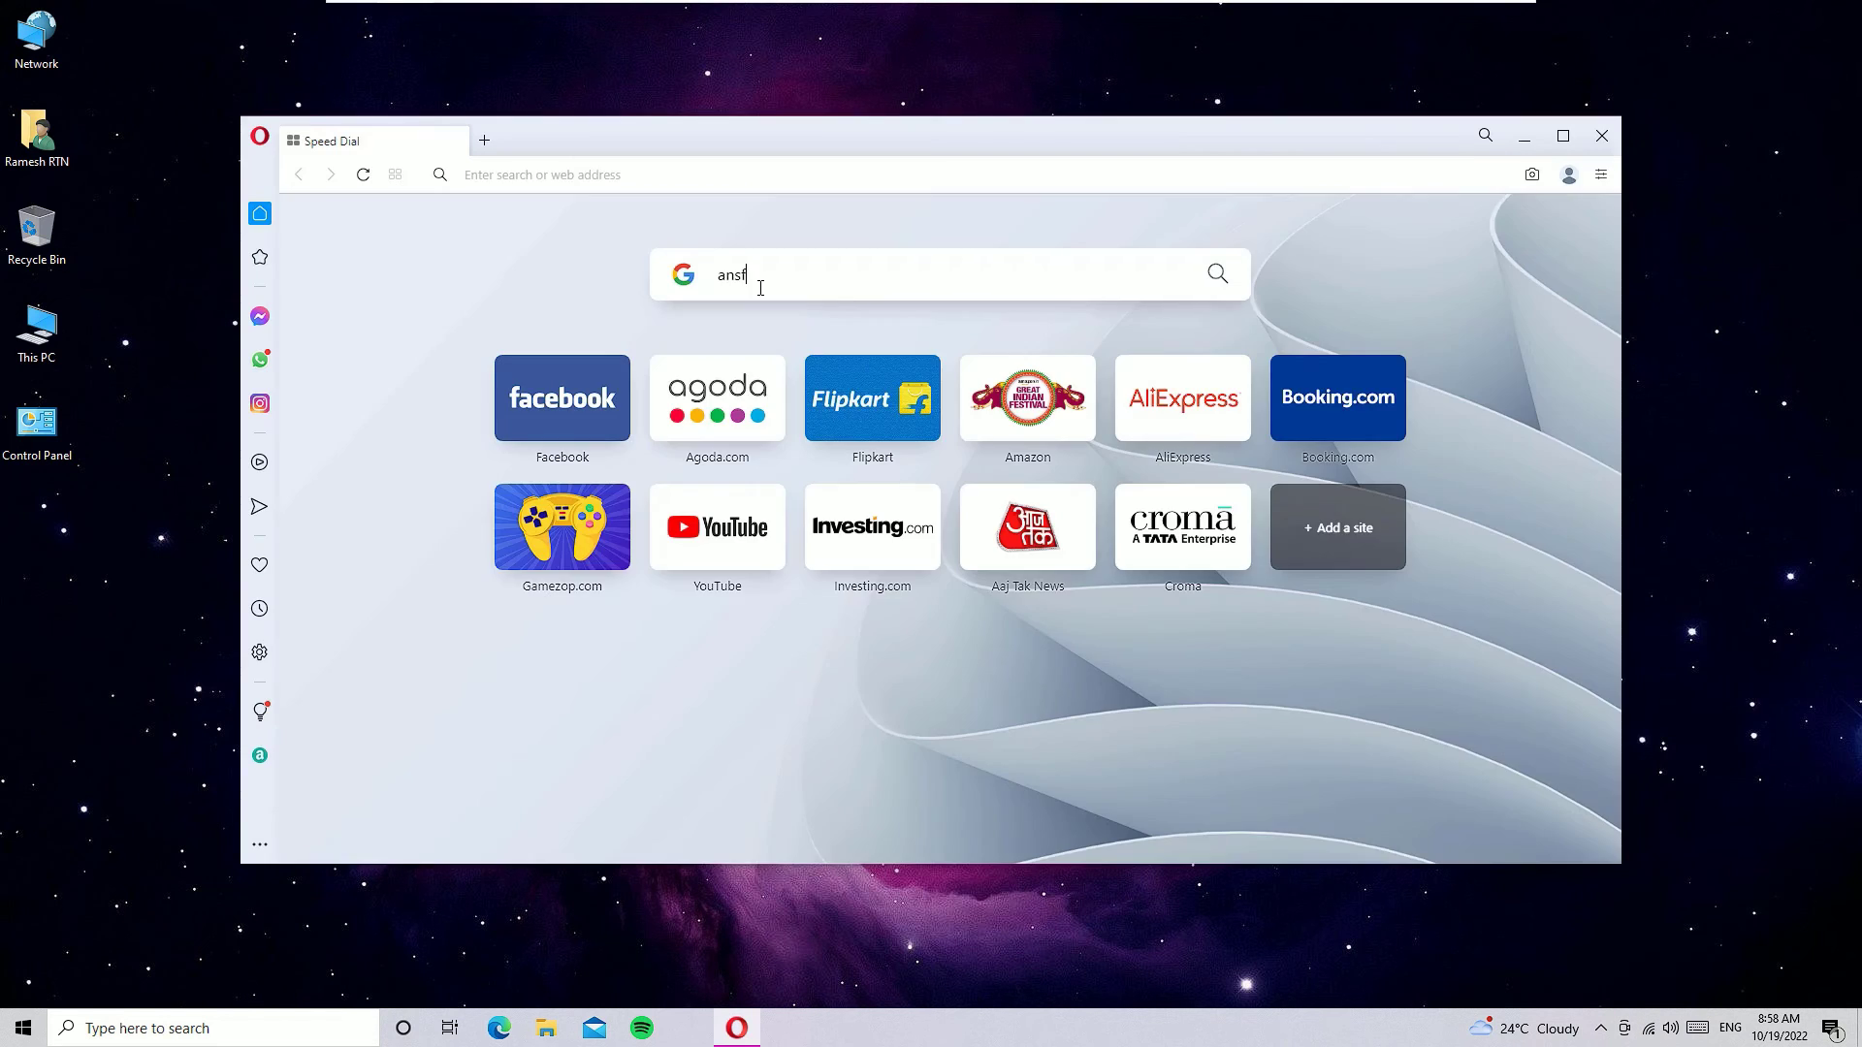
{"action": "type", "text": "ind"}
{"action": "key", "text": "Return"}
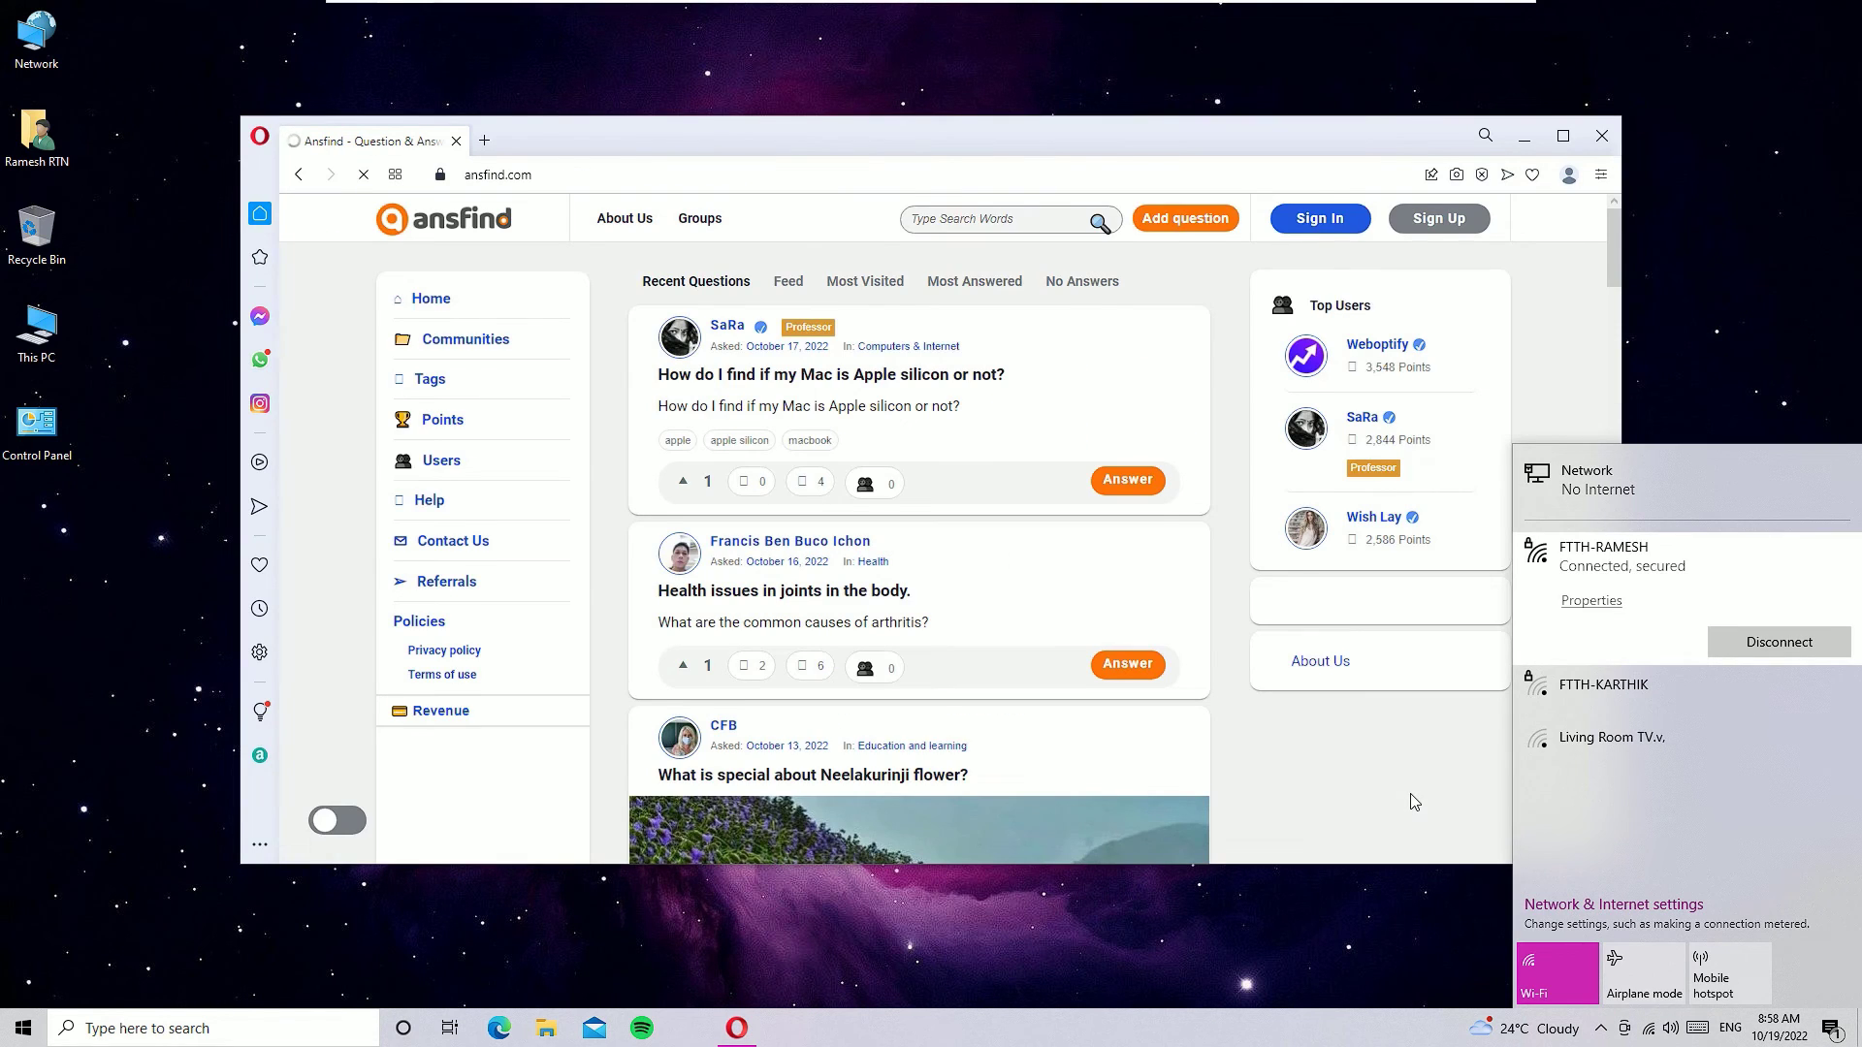
Close the network flyout and scroll through the loaded ansfind.com question feed in Opera.
{"action": "left_click", "coordinate": [1405, 793]}
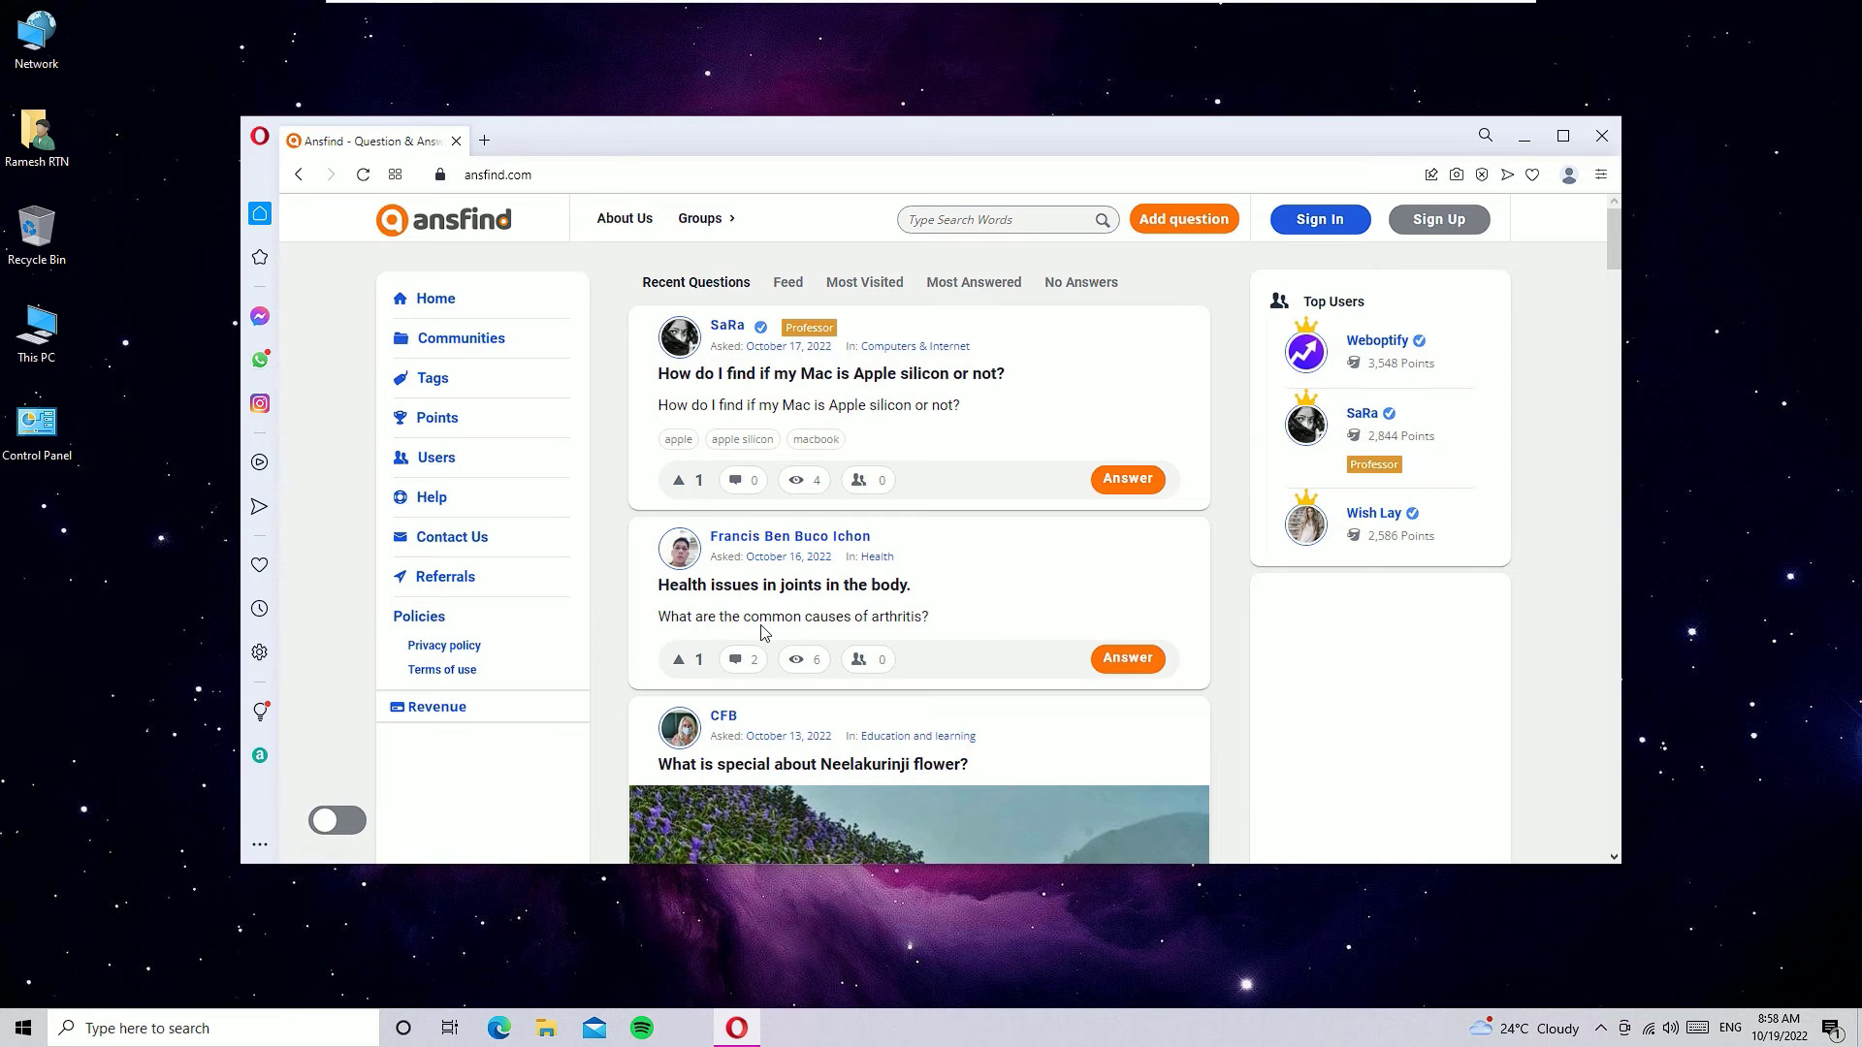
{"action": "scroll", "coordinate": [762, 632], "scroll_direction": "down", "scroll_amount": 6}
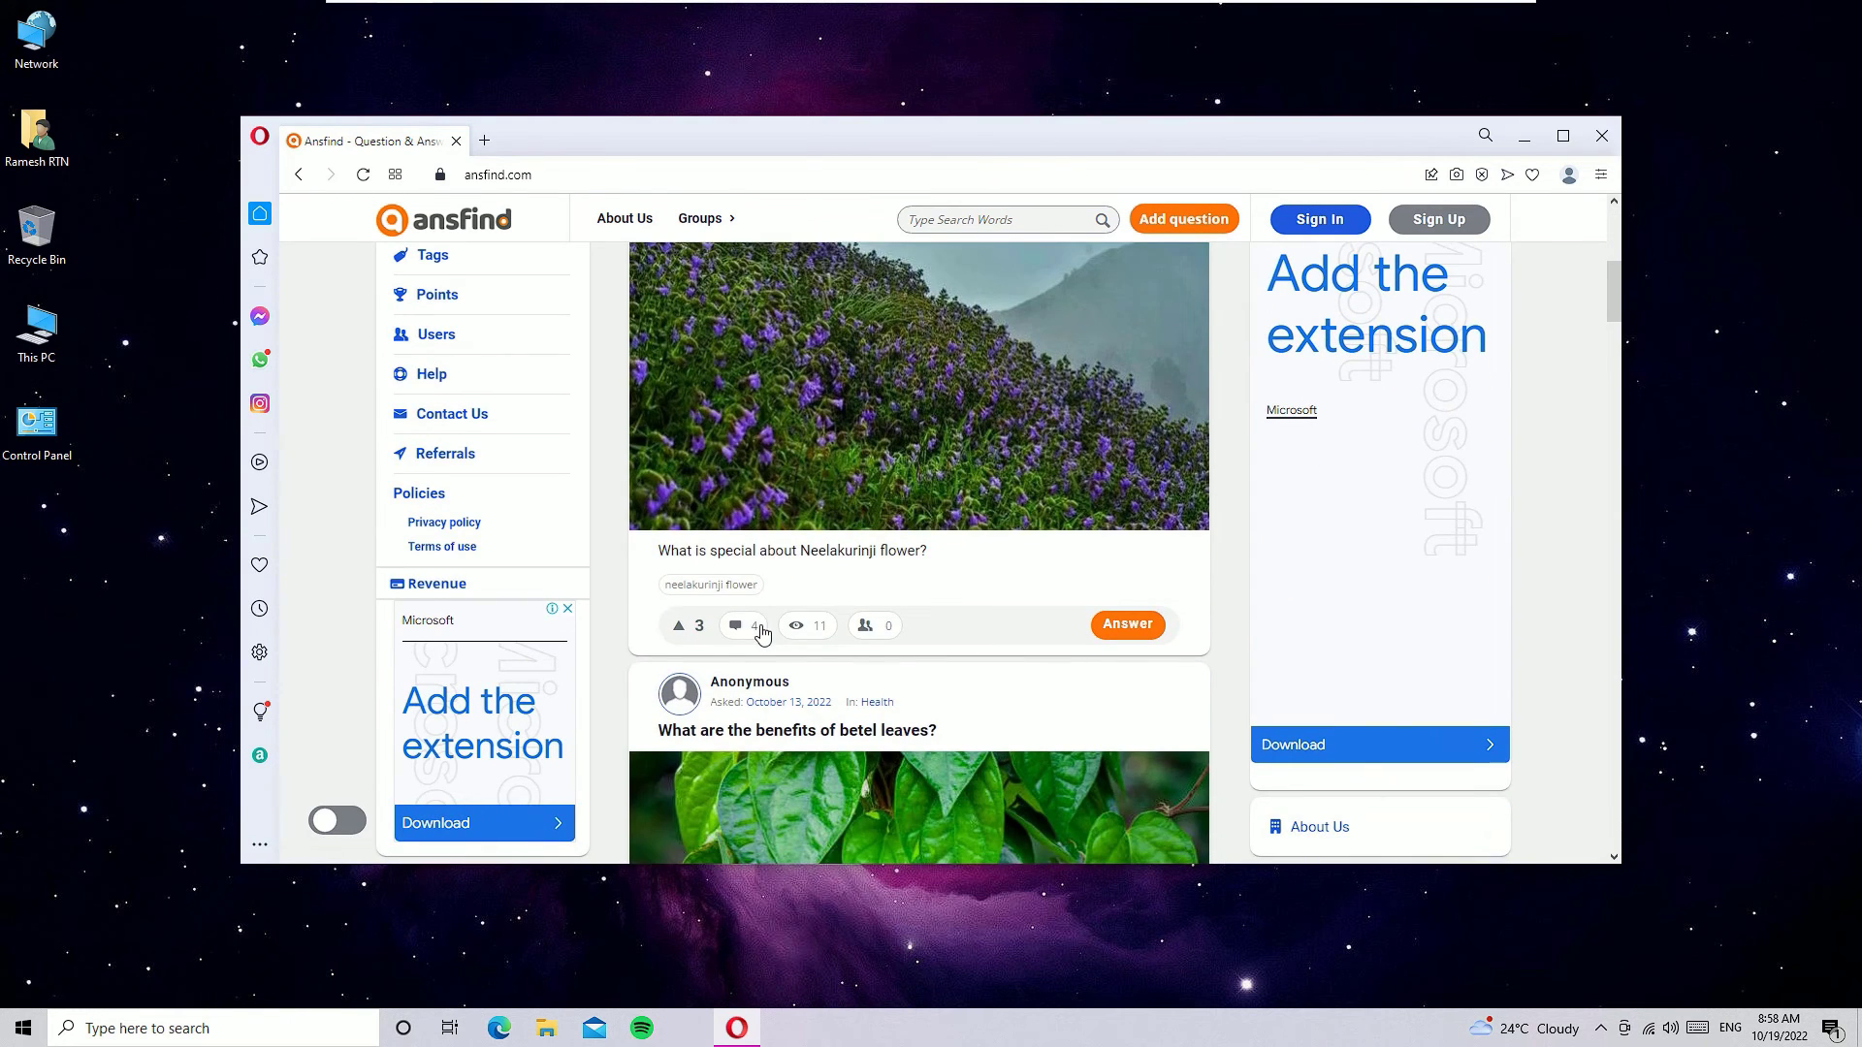
{"action": "scroll", "coordinate": [761, 631], "scroll_direction": "down", "scroll_amount": 3}
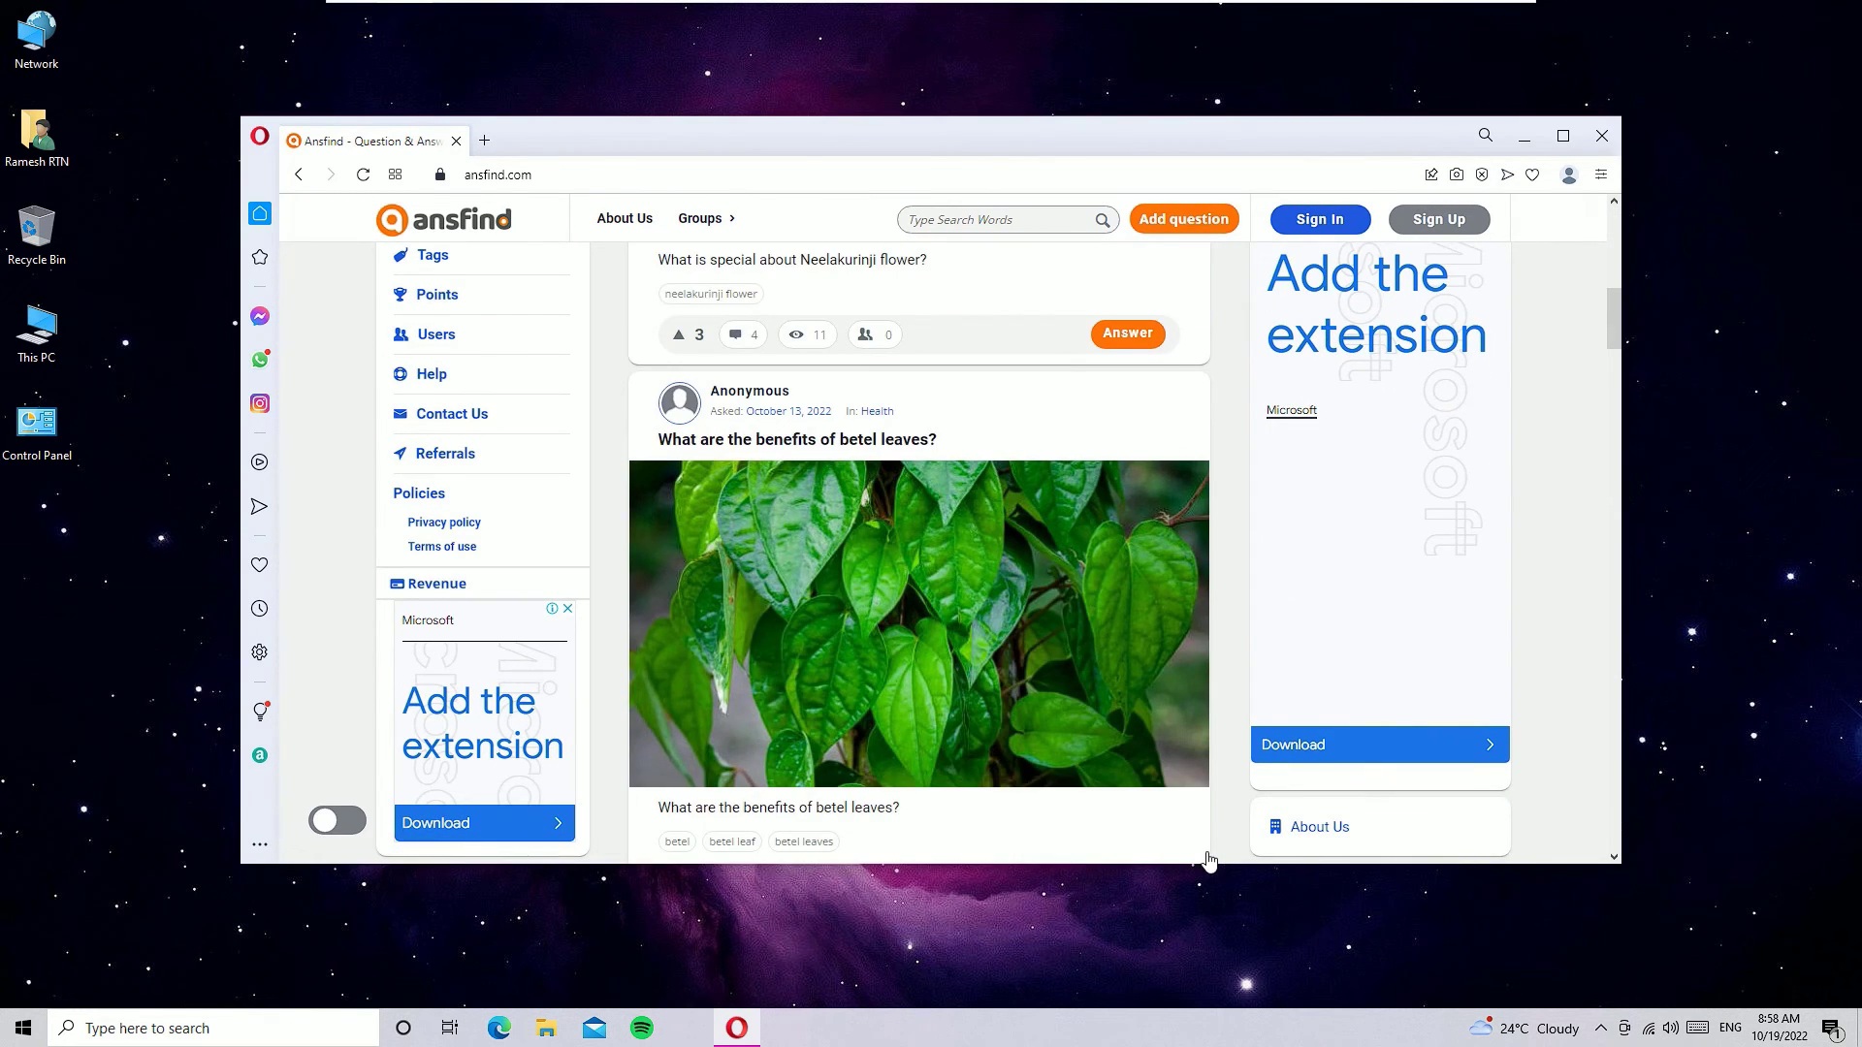